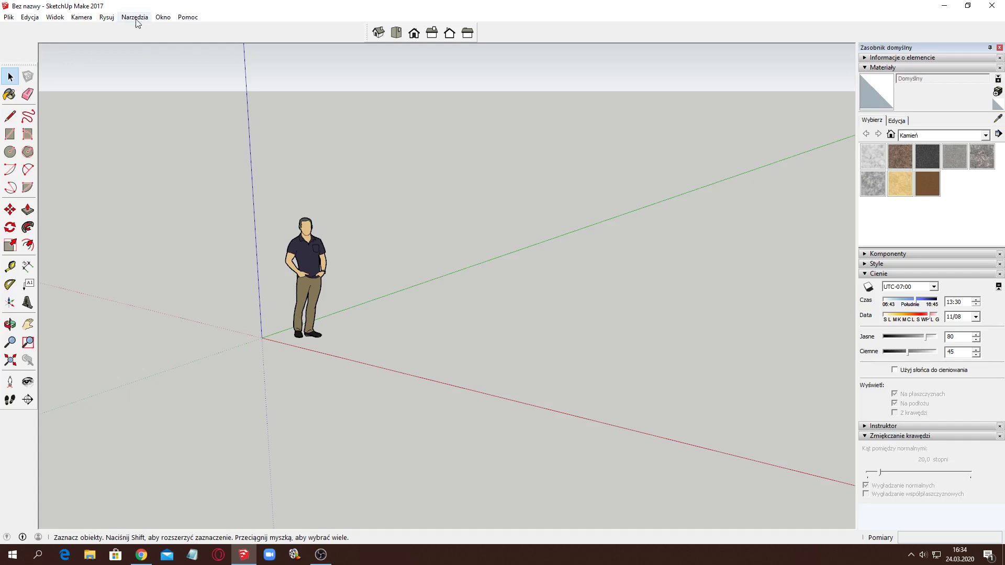
pyautogui.click(53, 18)
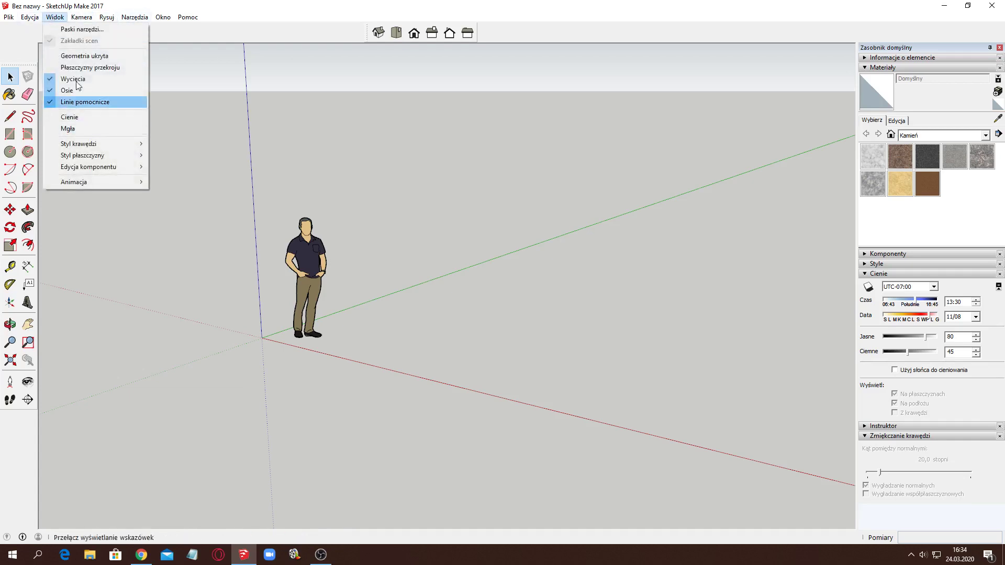
pyautogui.click(86, 30)
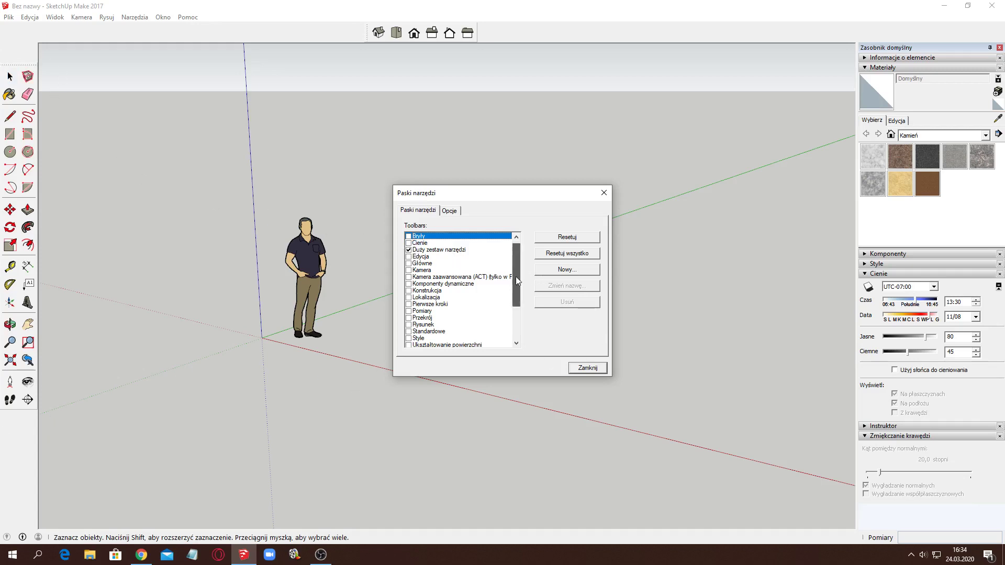
pyautogui.moveTo(517, 280); pyautogui.dragTo(519, 328)
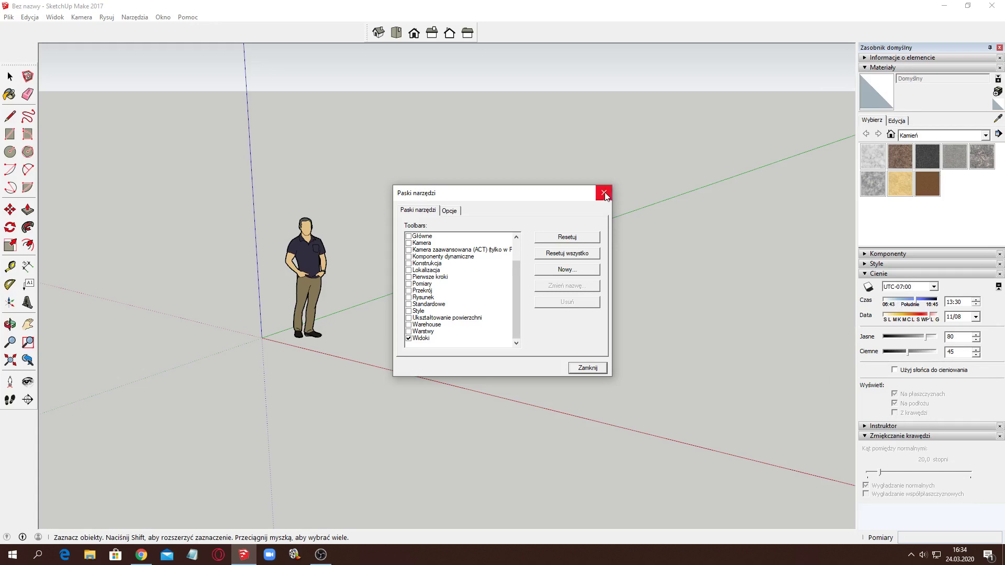
pyautogui.click(596, 368)
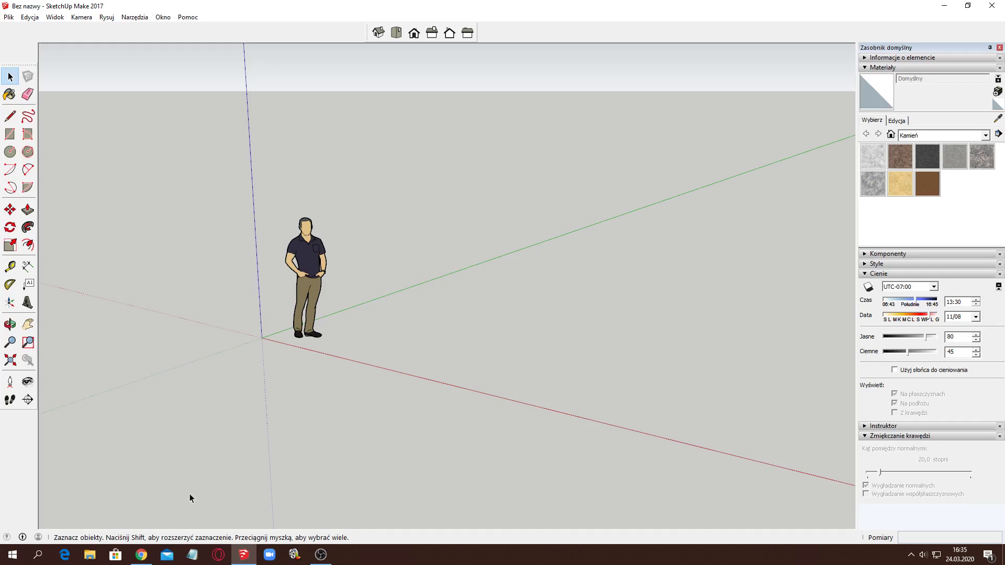
# - Search Google in Chrome for 'wieża szachowa'
pyautogui.click(141, 555)
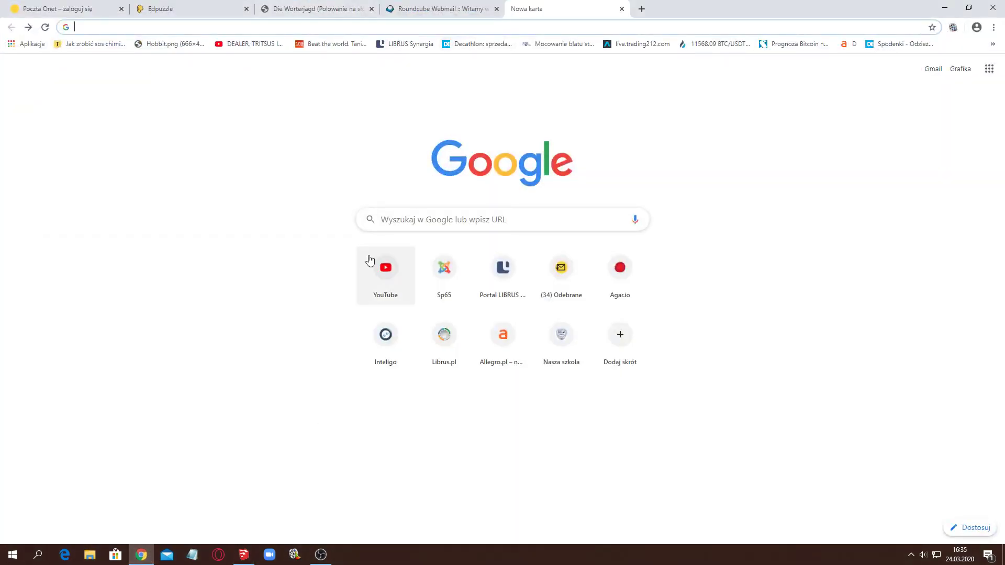
pyautogui.click(519, 222)
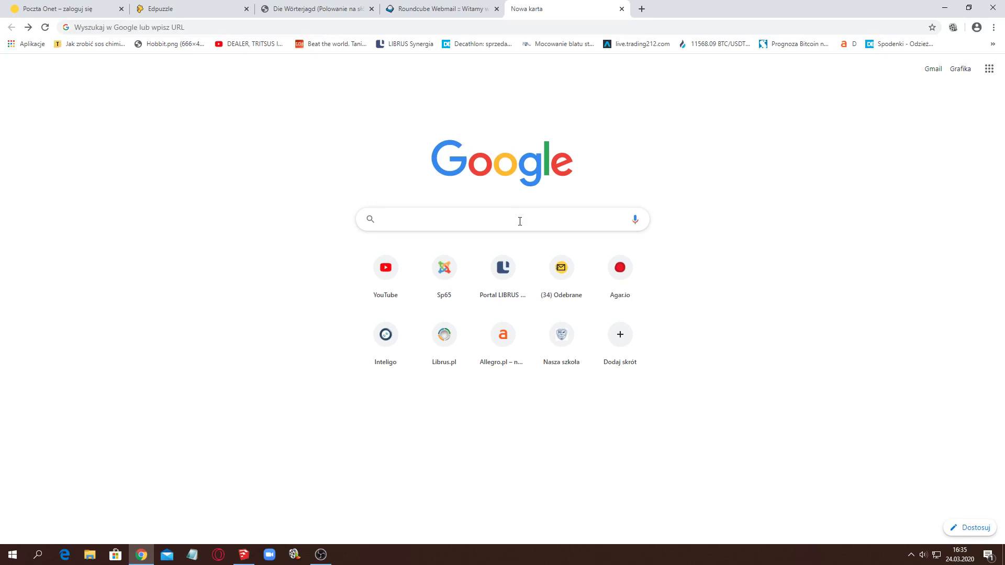
pyautogui.write('wież')
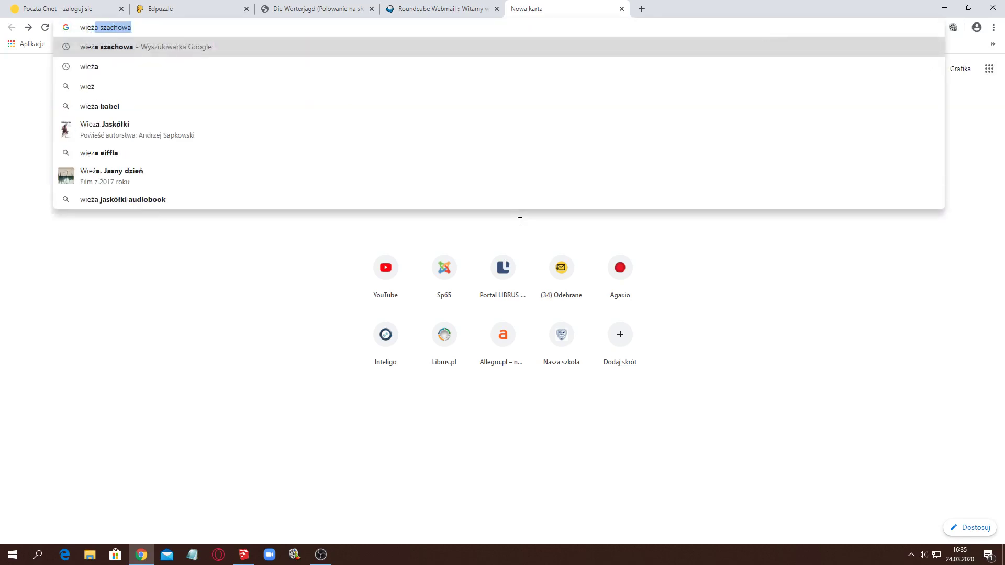
pyautogui.write('a')
pyautogui.press('Down')
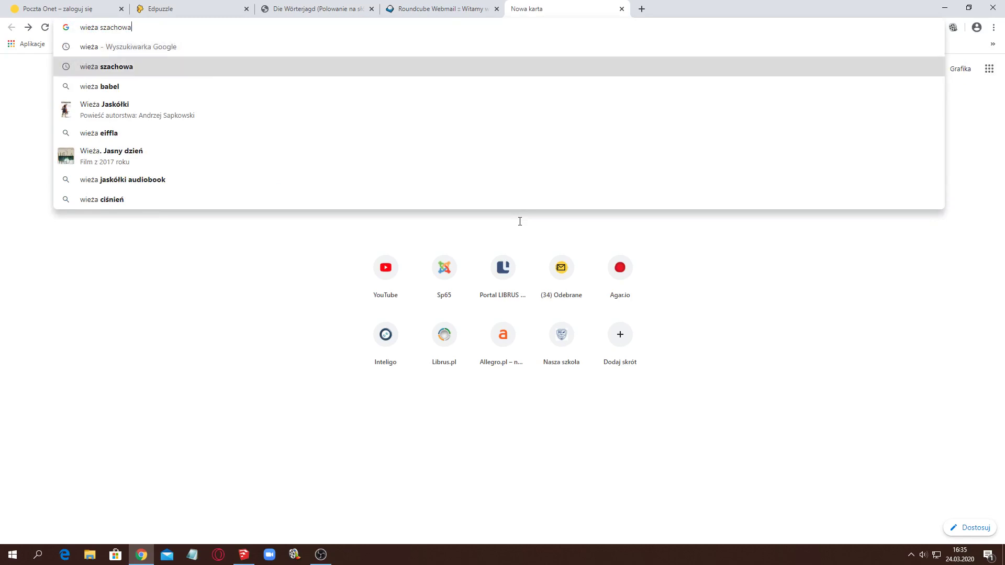
pyautogui.press('Return')
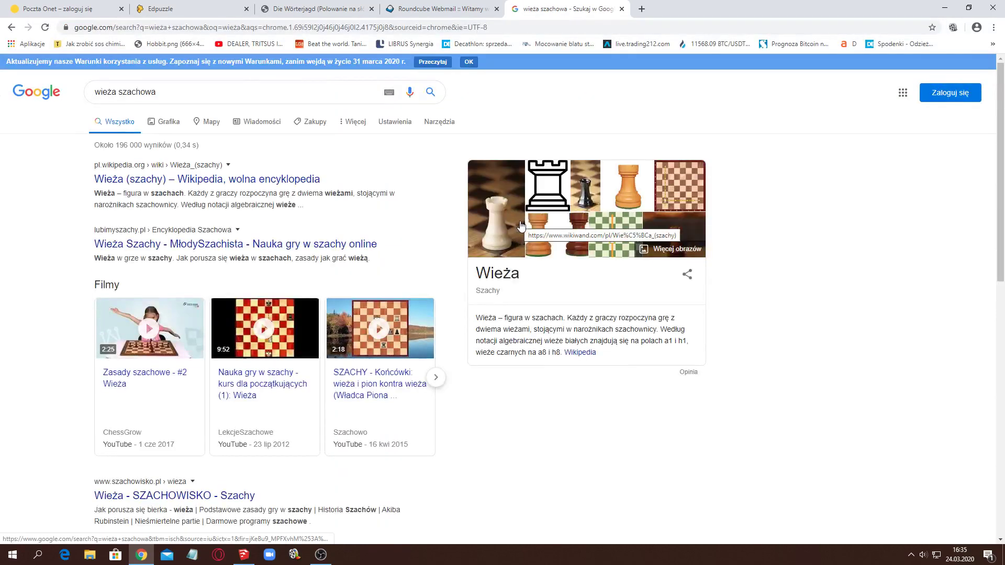
# - Show image results filtered to large size and scroll through them
pyautogui.click(170, 125)
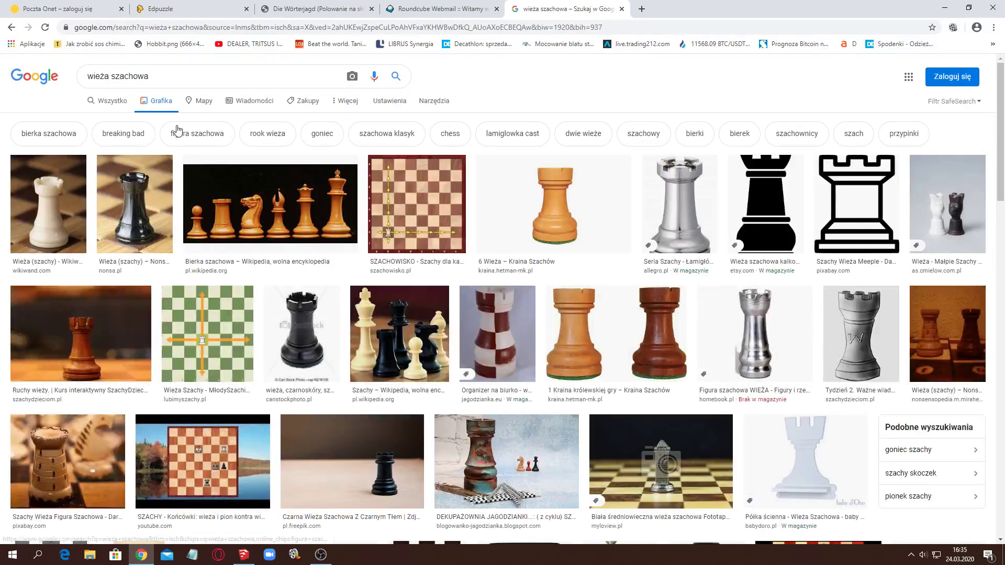
pyautogui.click(440, 101)
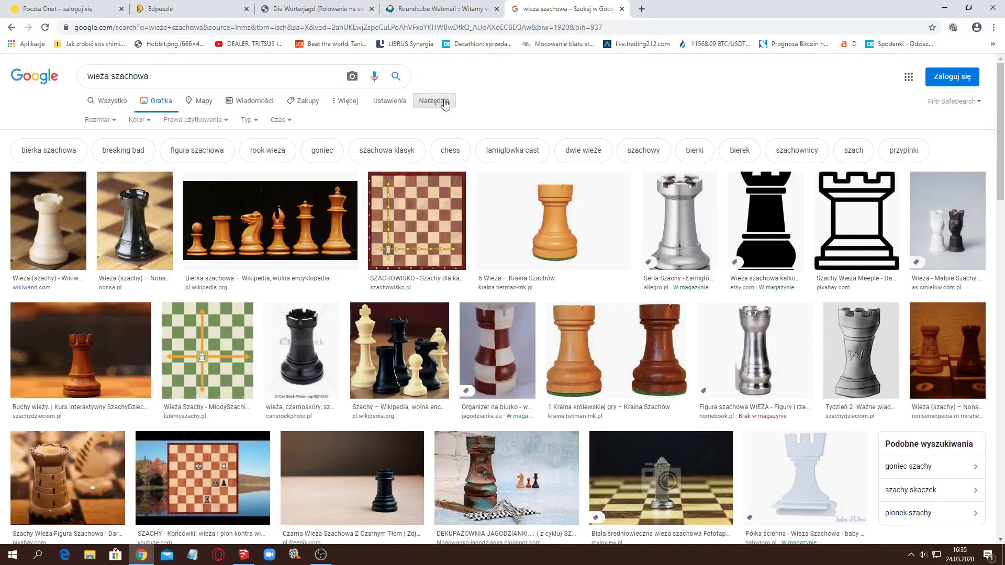
pyautogui.click(111, 120)
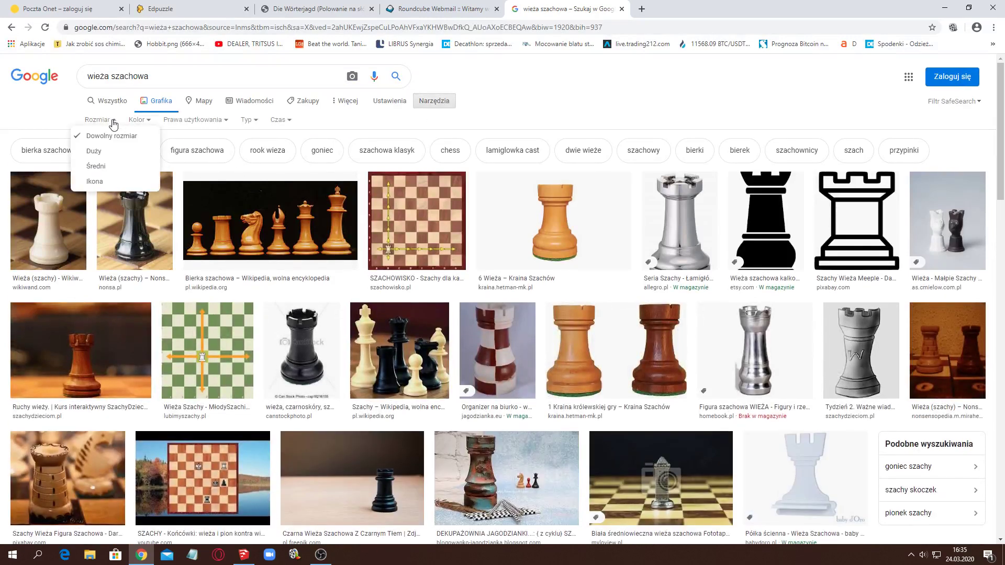
pyautogui.click(99, 155)
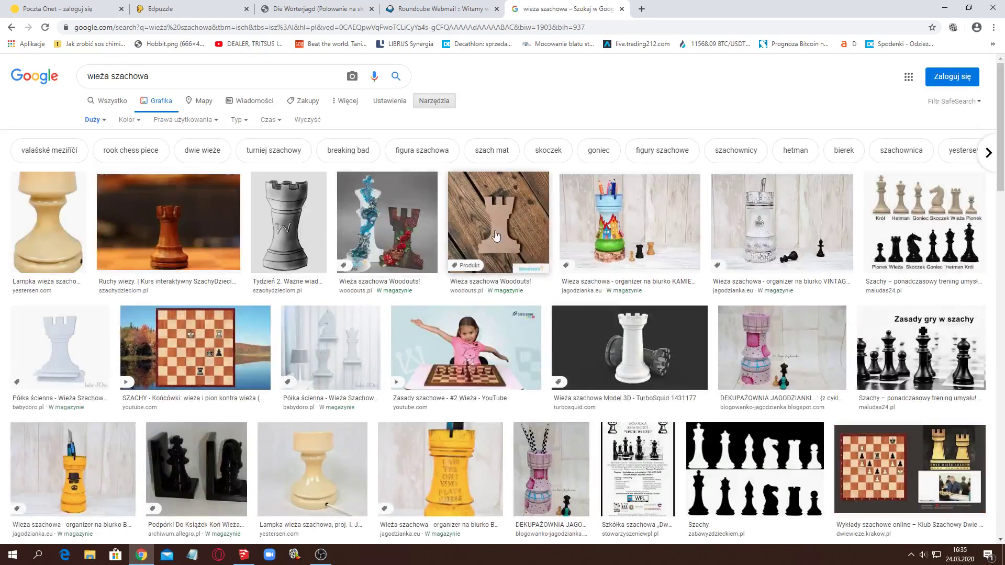
pyautogui.scroll(-1, 603, 298)
pyautogui.scroll(-3, 604, 297)
pyautogui.scroll(-2, 603, 297)
pyautogui.scroll(-1, 604, 298)
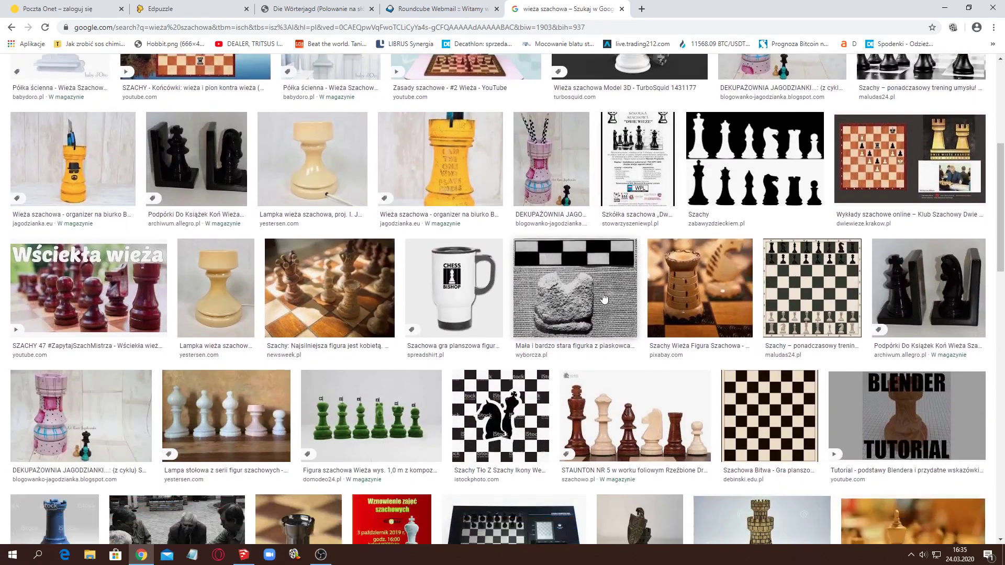
pyautogui.scroll(-3, 604, 297)
pyautogui.scroll(-2, 604, 297)
pyautogui.scroll(-2, 603, 297)
pyautogui.scroll(-3, 604, 297)
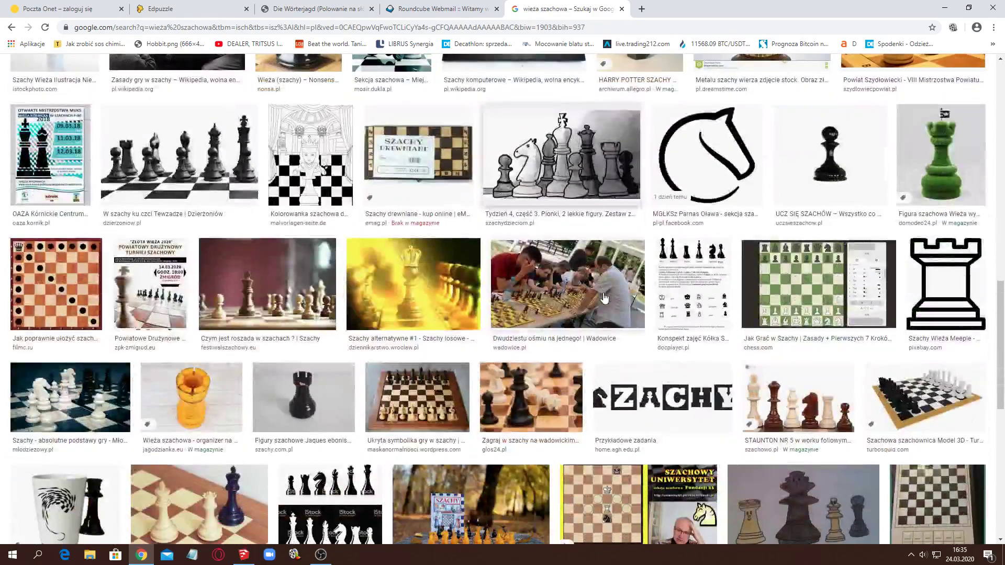
pyautogui.scroll(-3, 604, 297)
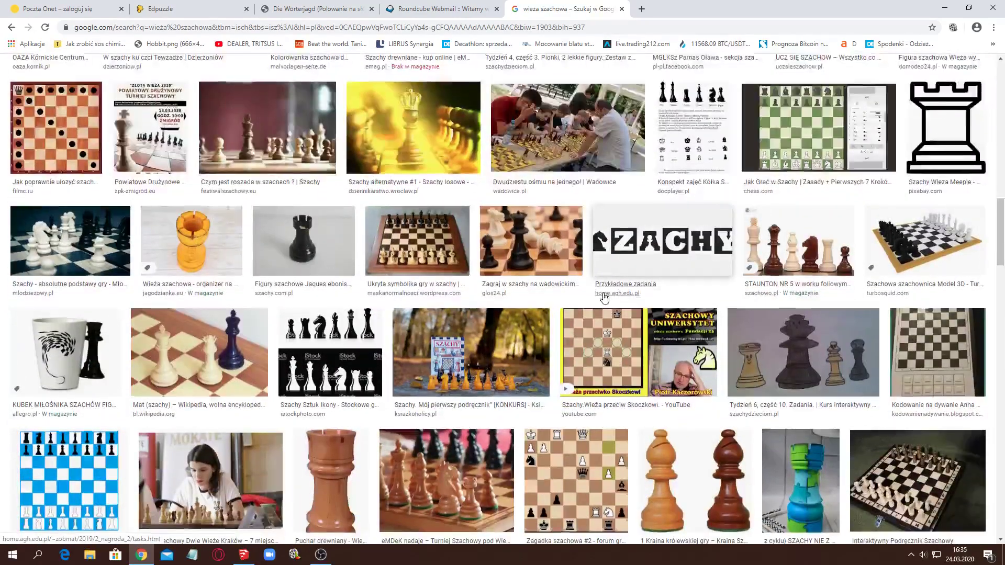
pyautogui.scroll(8, 603, 297)
pyautogui.scroll(4, 605, 297)
pyautogui.scroll(1, 618, 292)
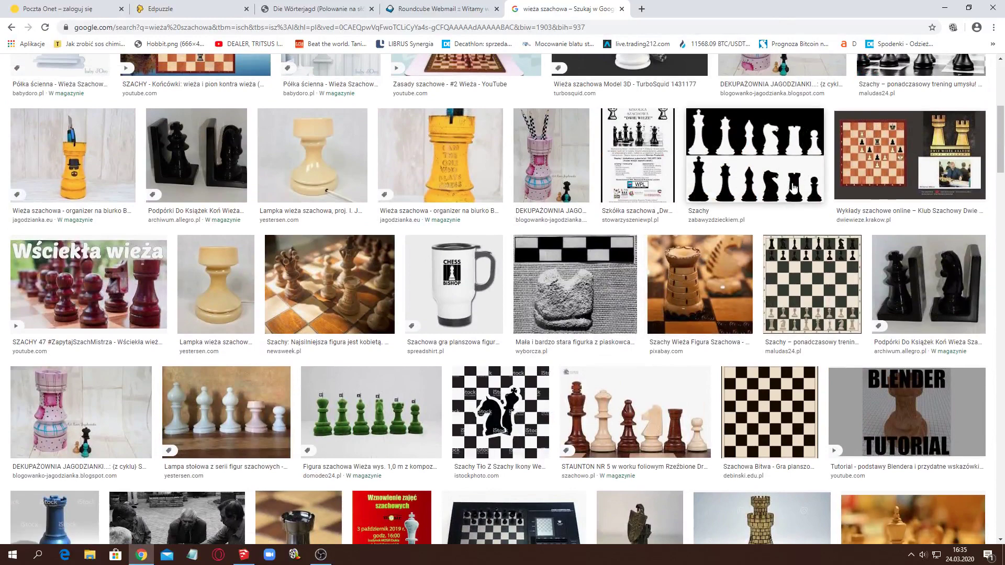
pyautogui.scroll(3, 562, 192)
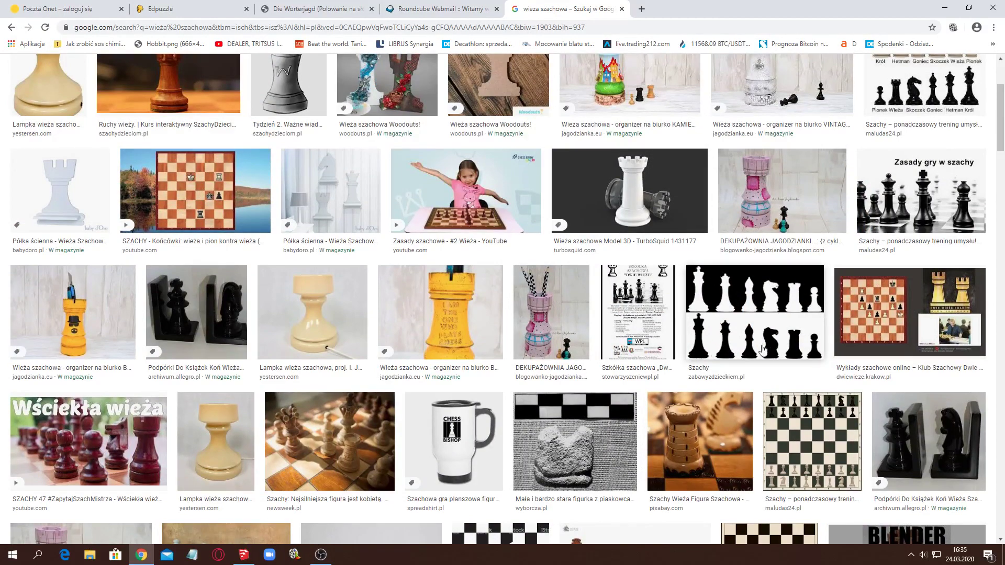
pyautogui.scroll(3, 531, 262)
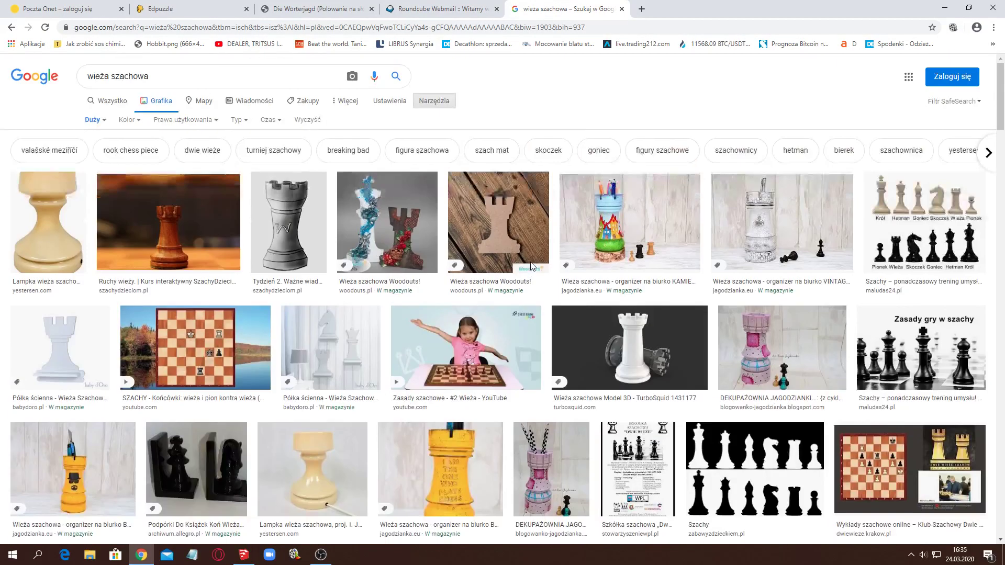
# - Change the size filter to Średni and preview the black rook silhouette
pyautogui.click(102, 120)
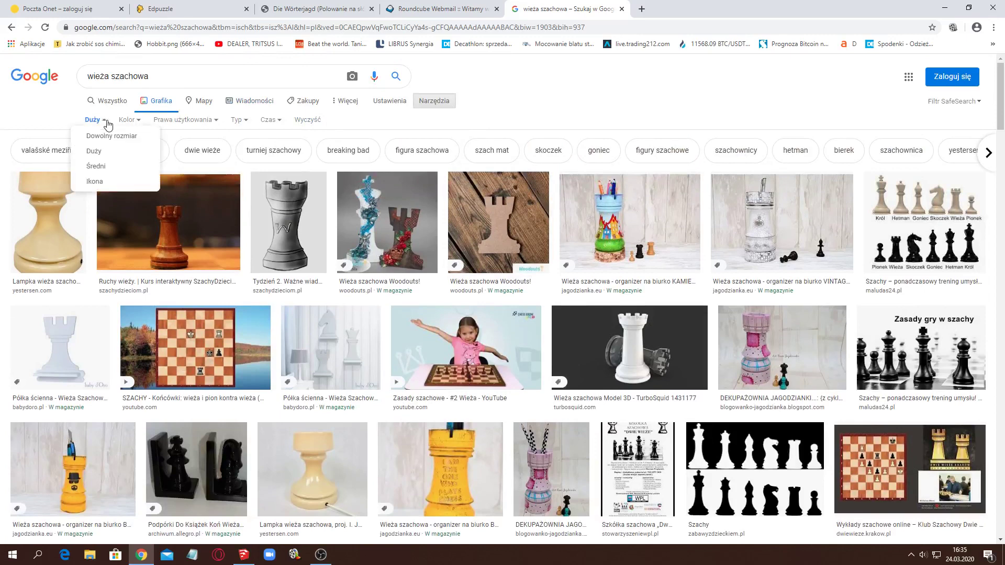
pyautogui.click(96, 166)
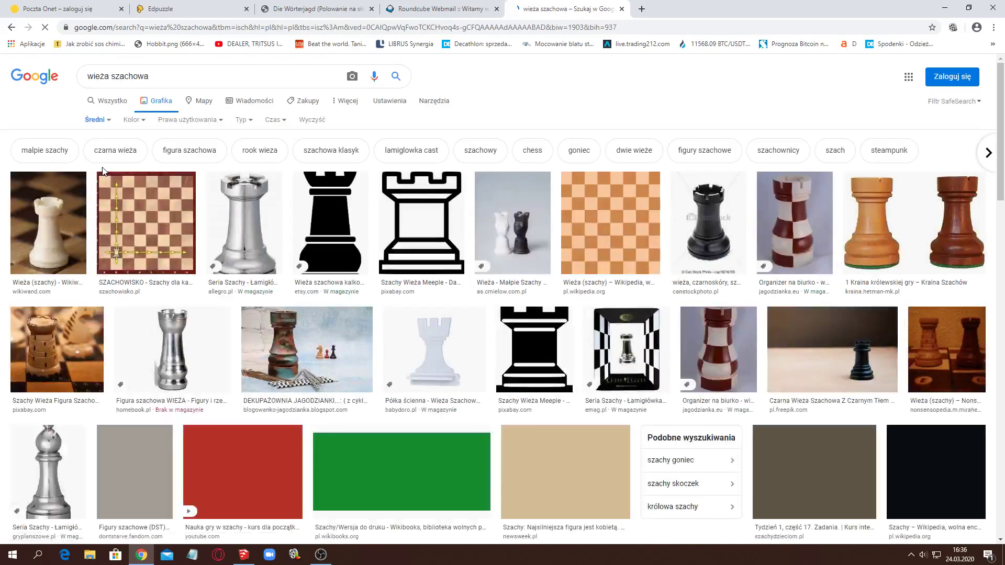
pyautogui.click(325, 213)
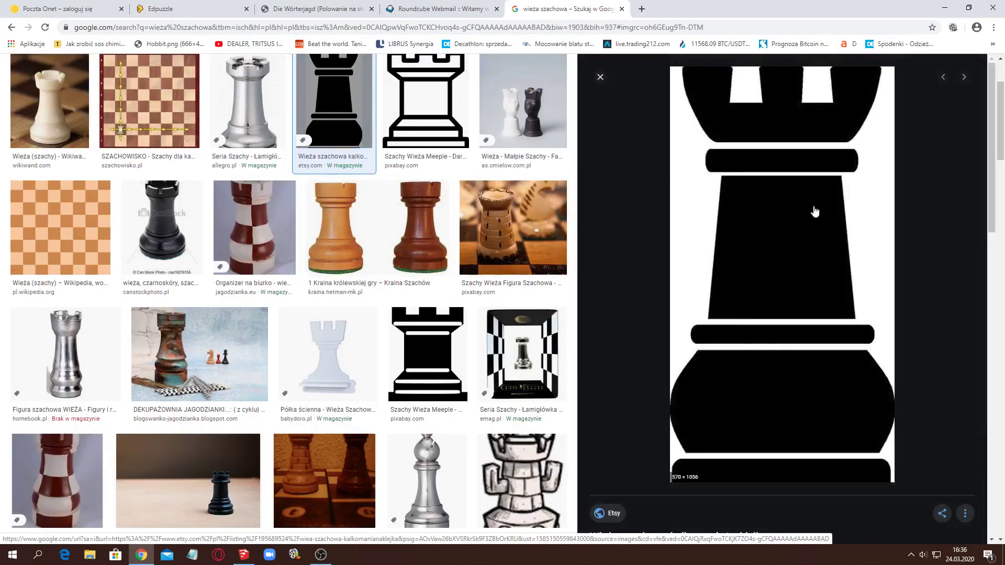
# - Open the previewed rook image full-size in a new tab
pyautogui.rightClick(780, 211)
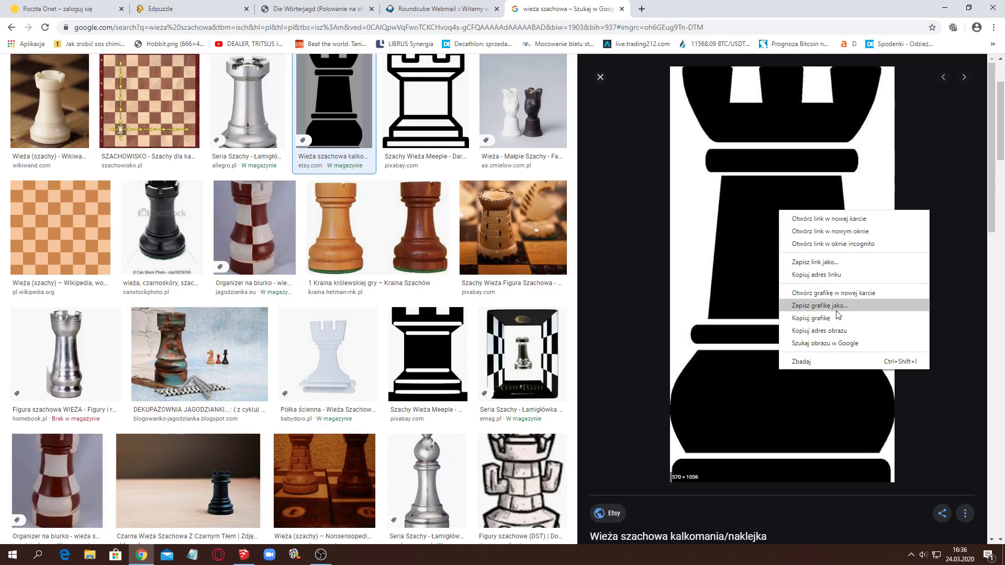
pyautogui.click(840, 294)
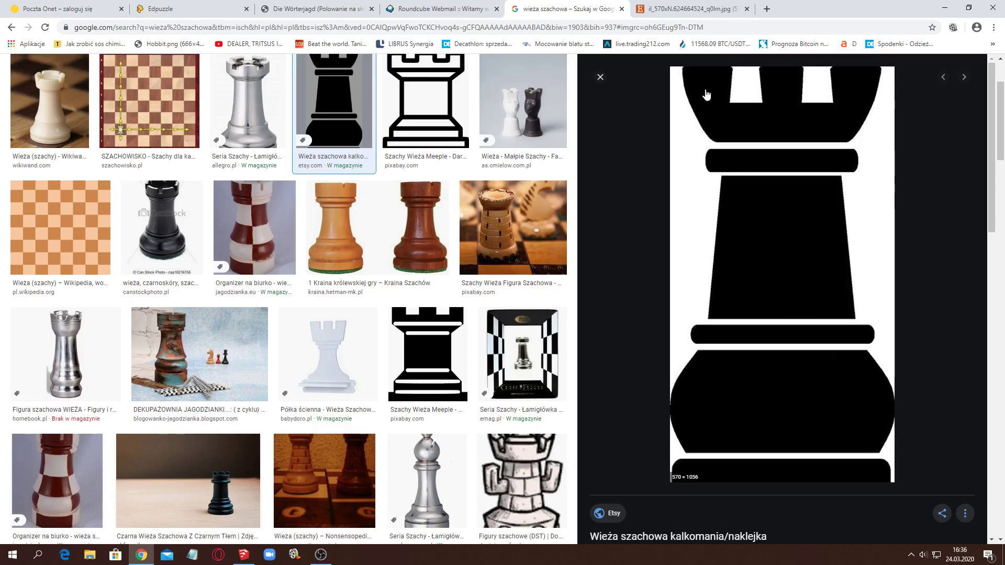
pyautogui.click(673, 12)
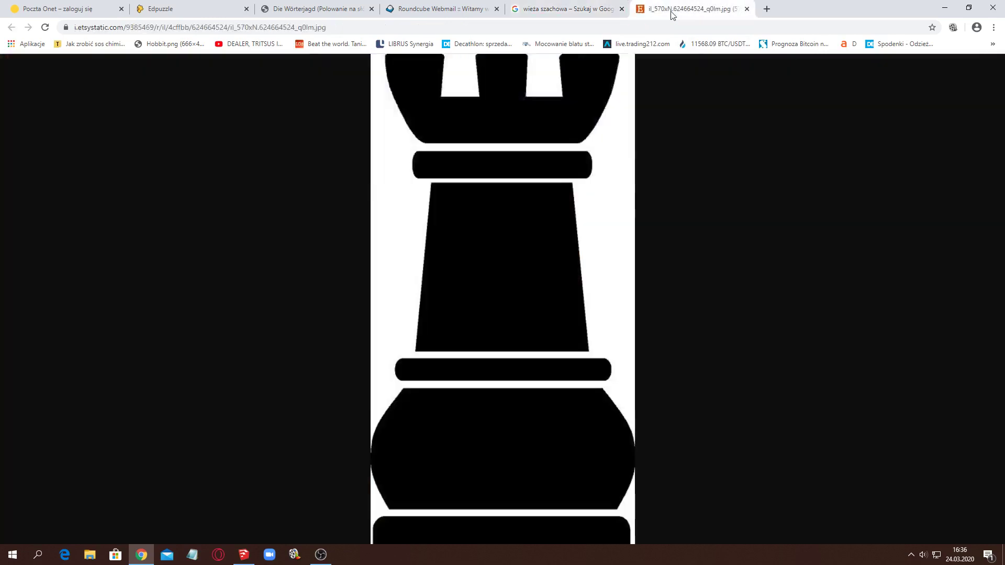
pyautogui.click(505, 204)
# - Save the rook image to the Pulpit (desktop) as wieza.jpg
pyautogui.rightClick(494, 139)
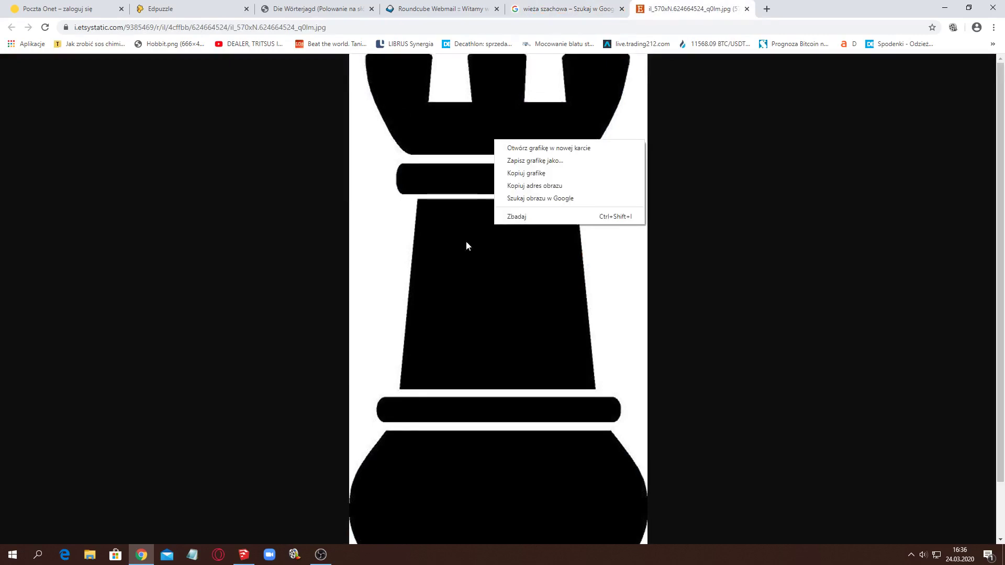
pyautogui.click(557, 164)
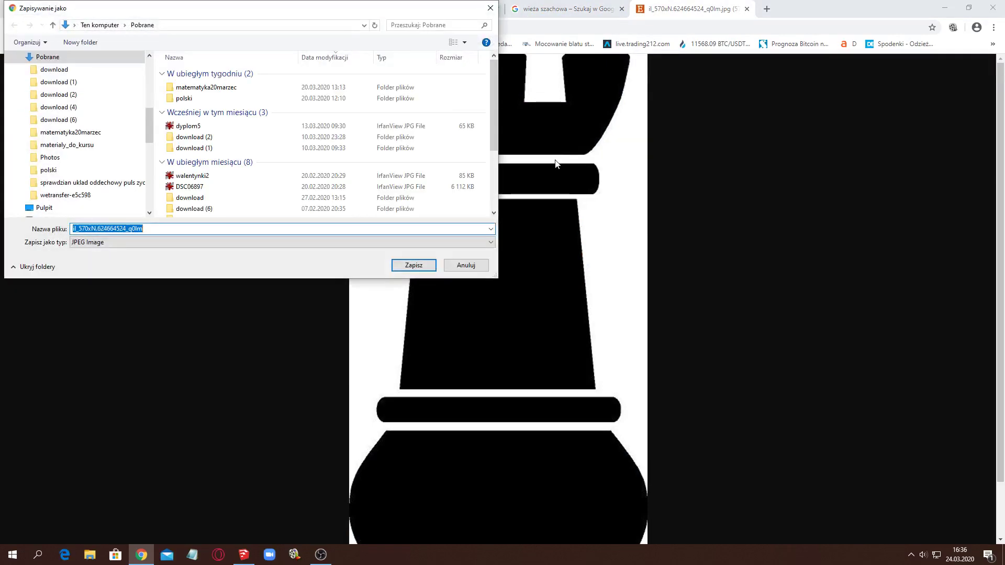
pyautogui.moveTo(59, 82)
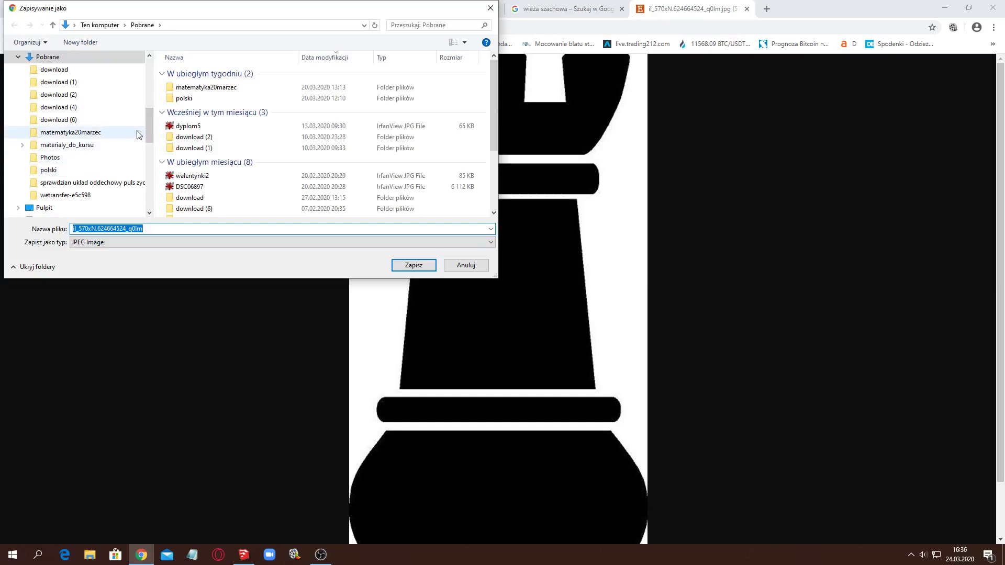
pyautogui.scroll(5, 149, 134)
pyautogui.click(44, 82)
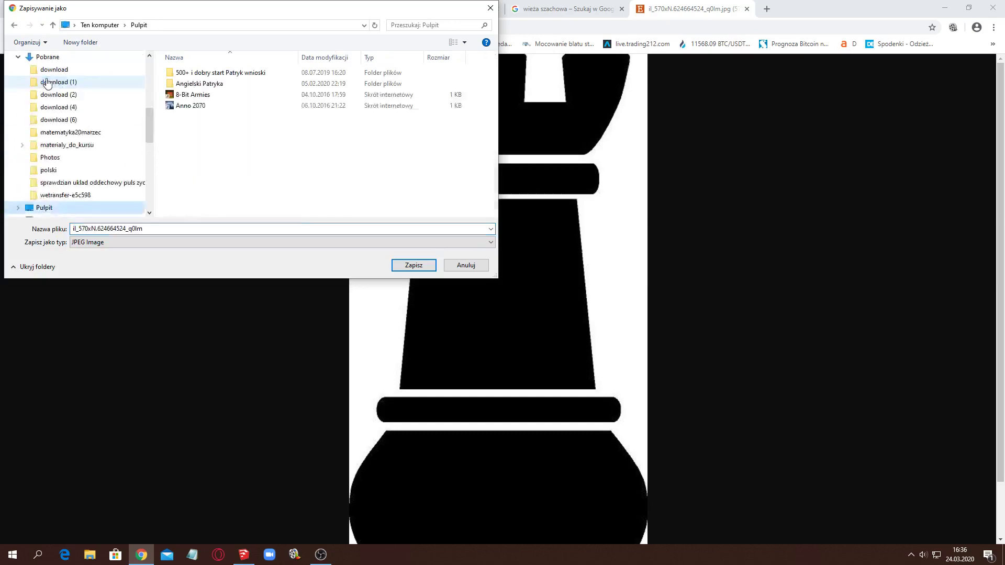
pyautogui.doubleClick(169, 227)
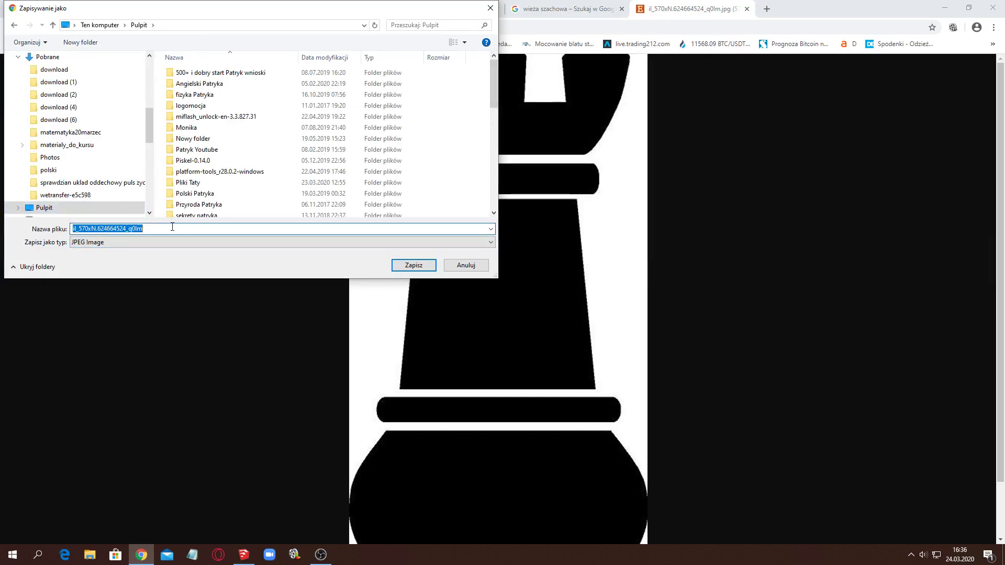
pyautogui.write('wi')
pyautogui.write('eza')
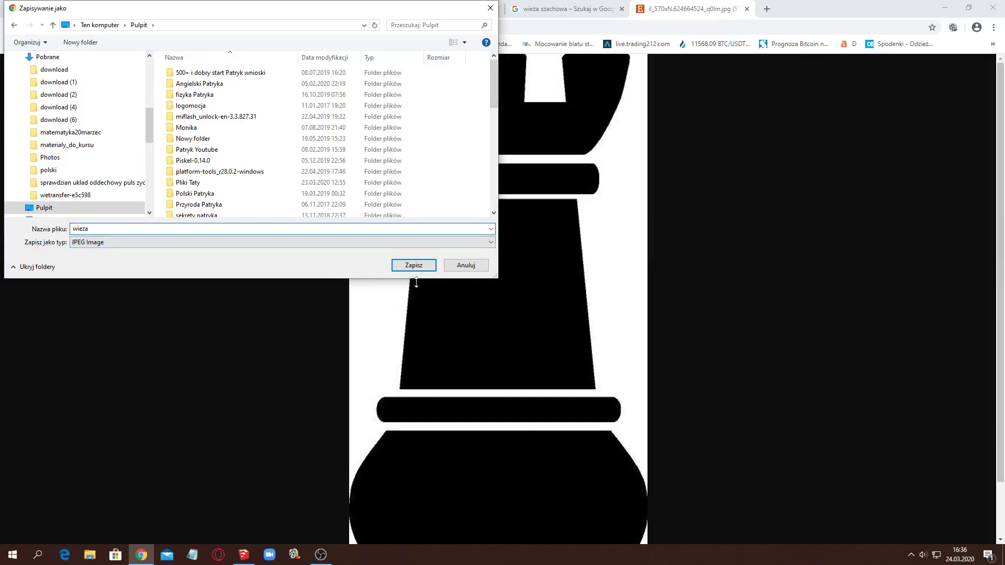
pyautogui.click(414, 265)
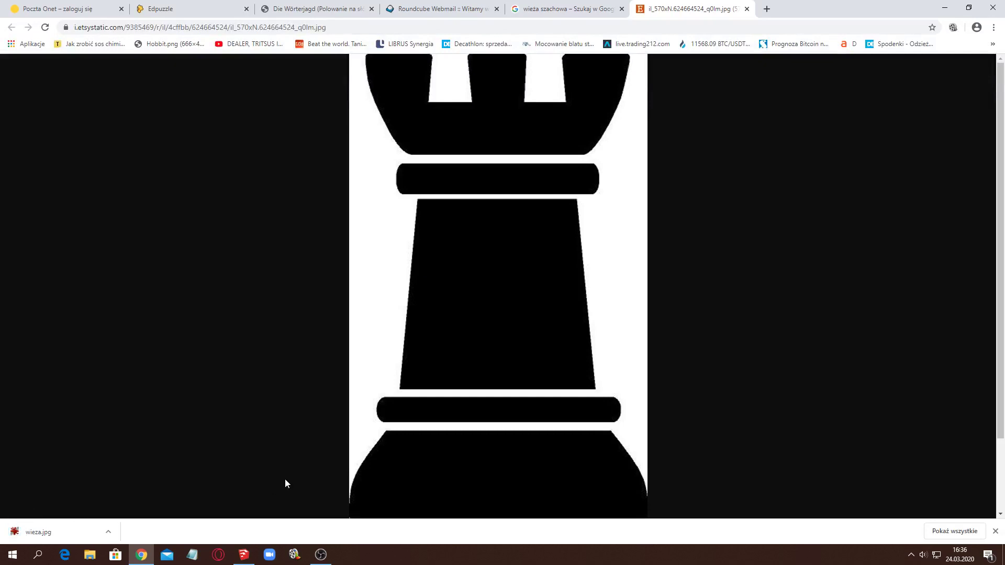
pyautogui.moveTo(243, 554)
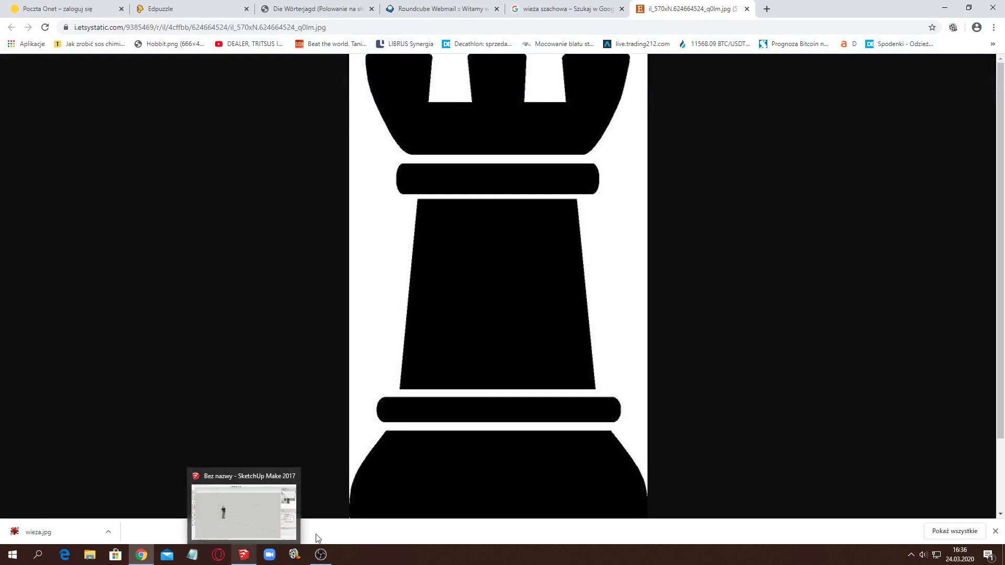
# - Back in SketchUp, delete the person figure, switch to Front view and open the Plik menu
pyautogui.click(946, 7)
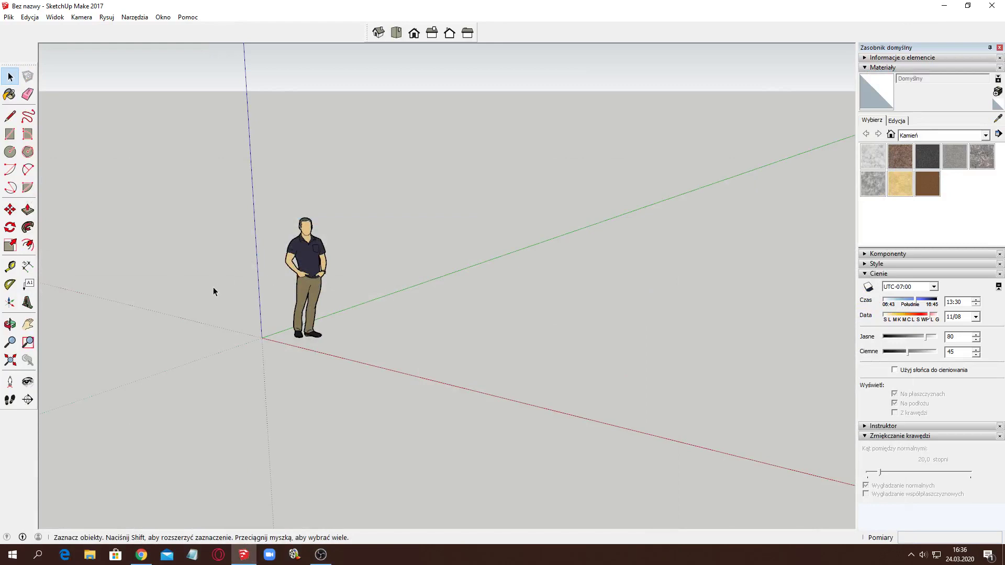
pyautogui.moveTo(207, 298)
pyautogui.mouseDown(button='middle')
pyautogui.moveTo(217, 318)
pyautogui.moveTo(493, 331)
pyautogui.mouseUp(button='middle')
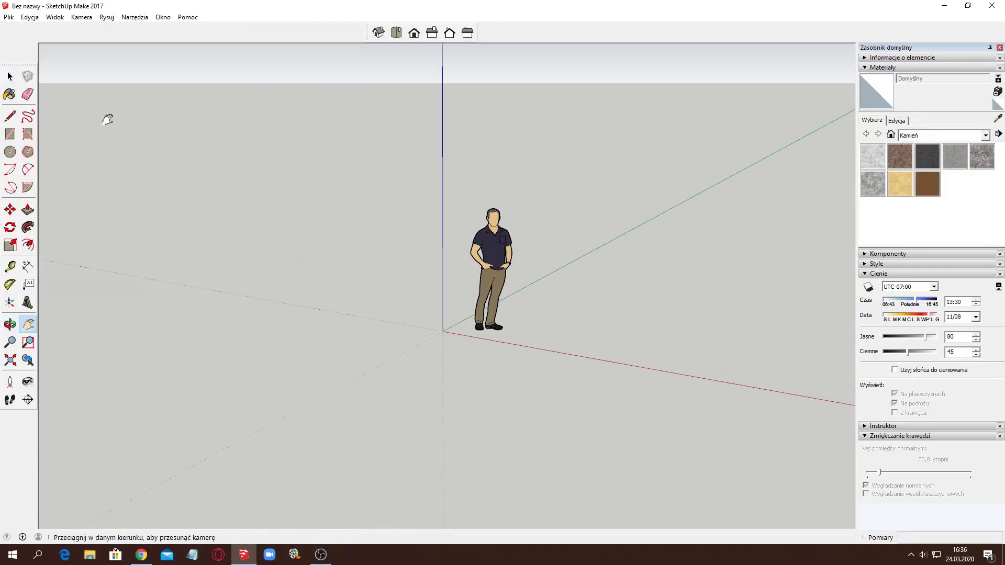
pyautogui.click(9, 77)
pyautogui.click(495, 250)
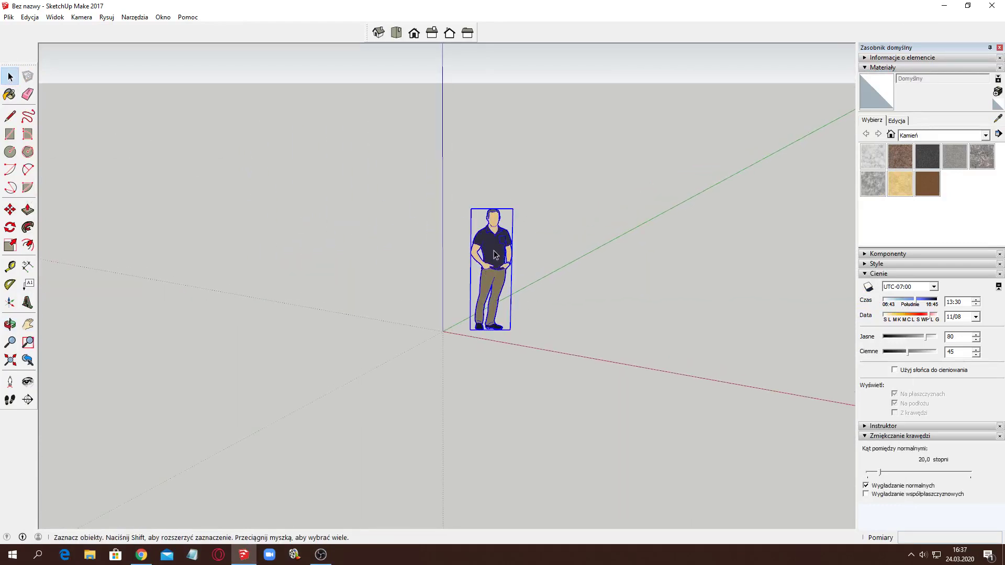
pyautogui.press('Delete')
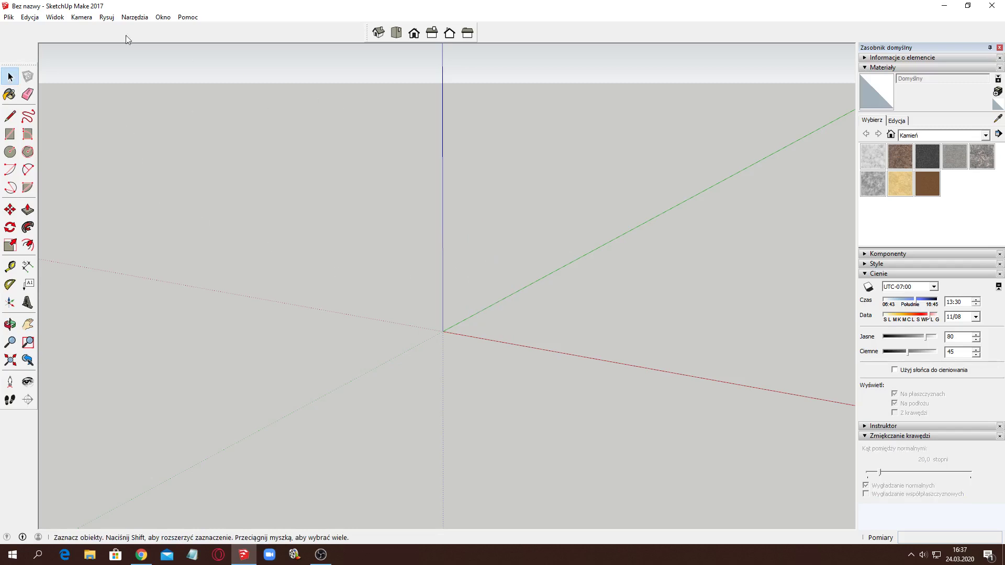
pyautogui.click(414, 34)
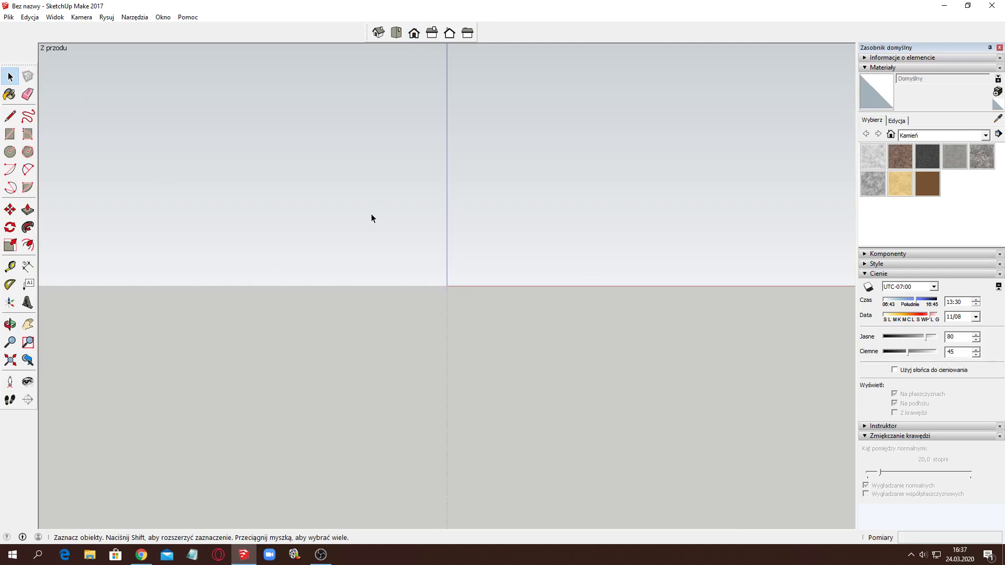
pyautogui.click(9, 18)
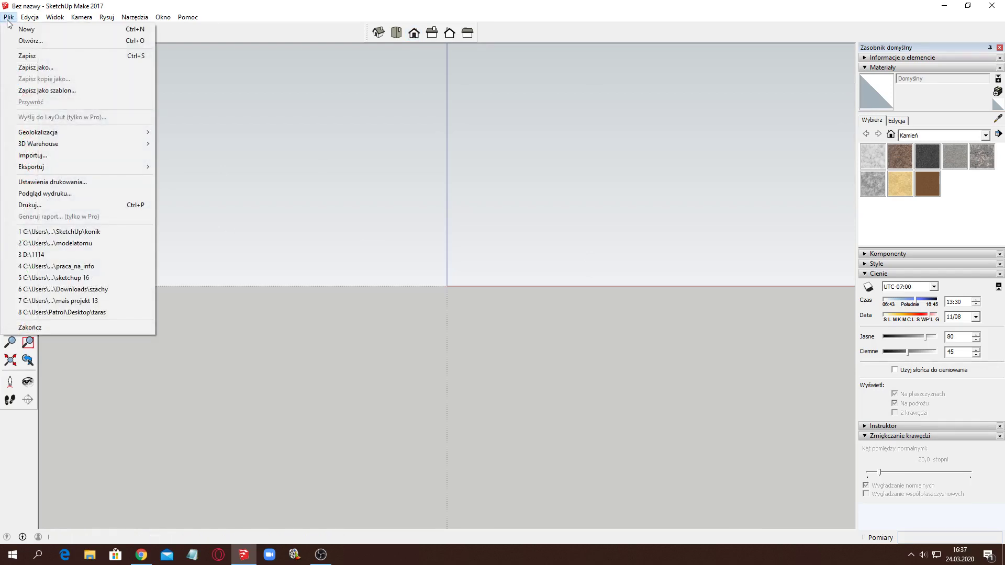
# - Import wieza.jpg from the desktop using the Obraz JPEG file type
pyautogui.click(71, 158)
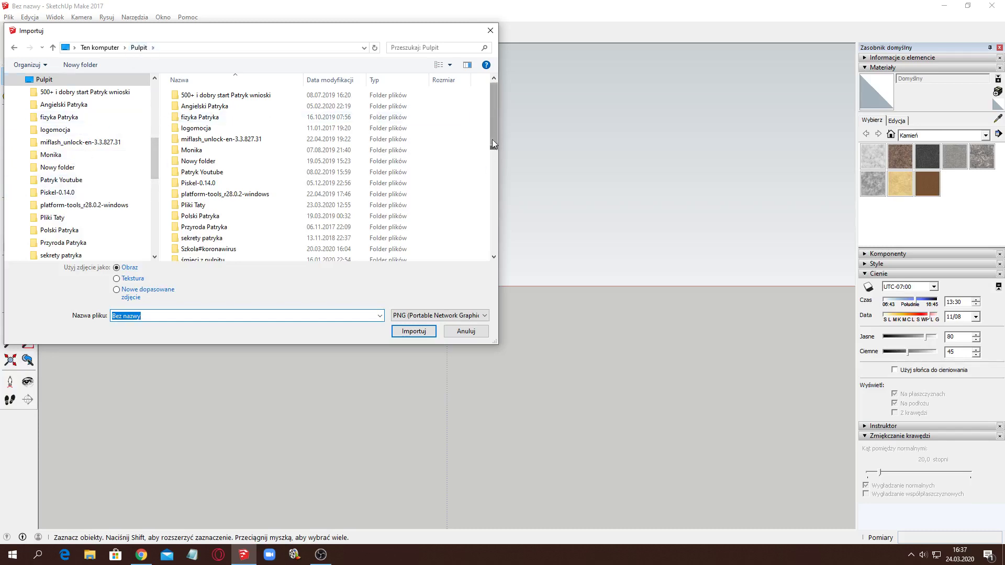
pyautogui.moveTo(492, 139); pyautogui.dragTo(508, 249)
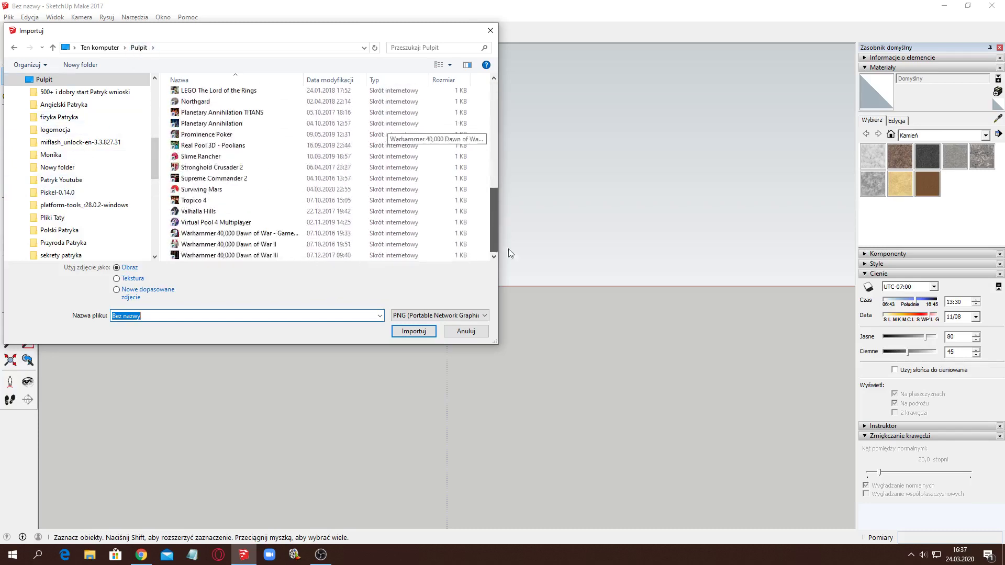
pyautogui.moveTo(509, 256); pyautogui.dragTo(500, 130)
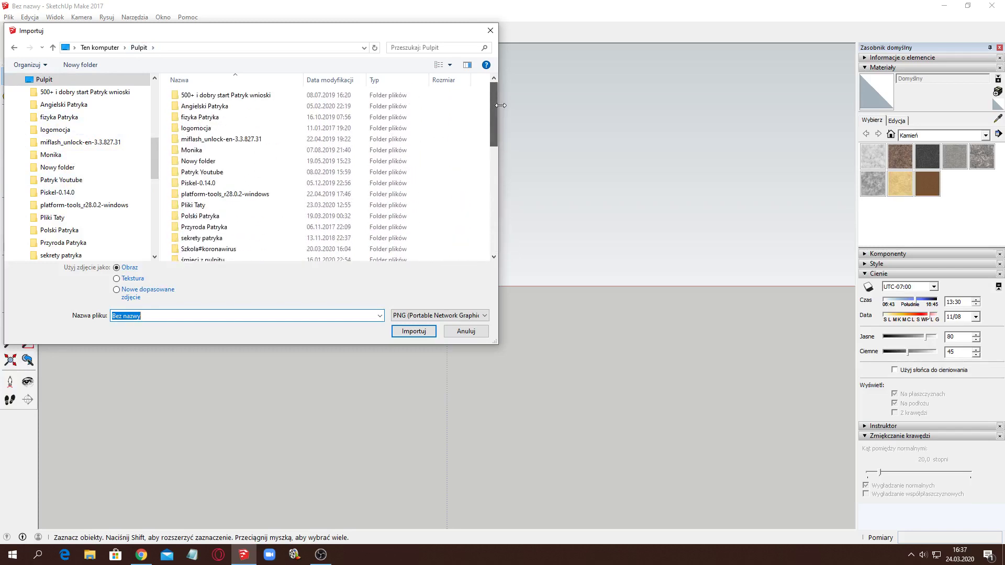
pyautogui.click(487, 316)
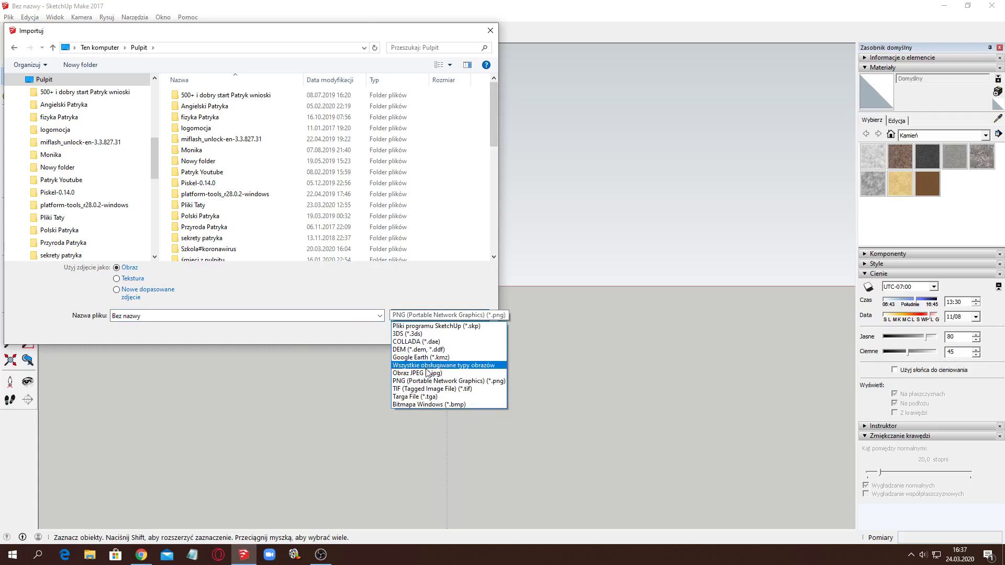
pyautogui.click(424, 373)
pyautogui.moveTo(495, 114); pyautogui.dragTo(490, 229)
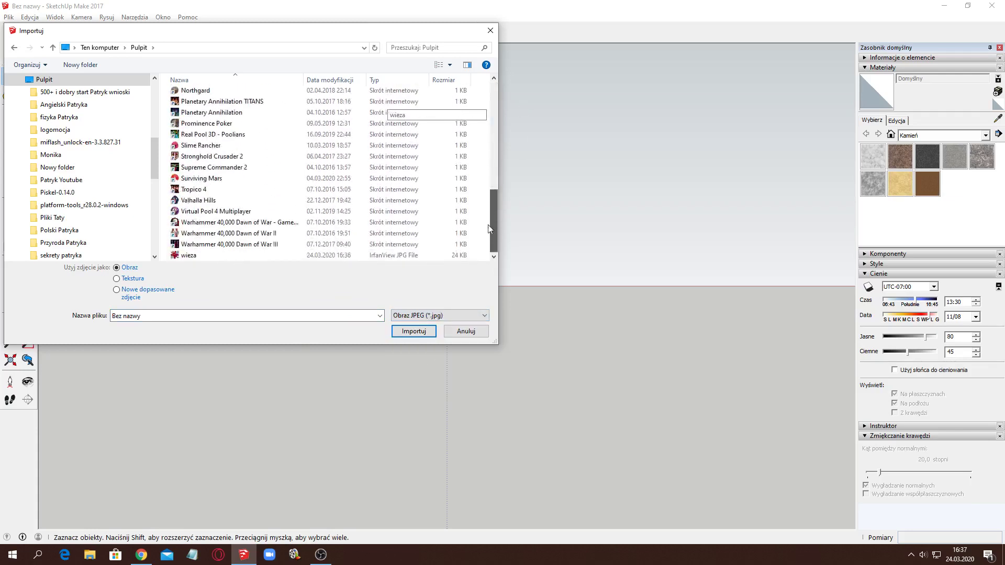
pyautogui.click(189, 255)
pyautogui.click(409, 332)
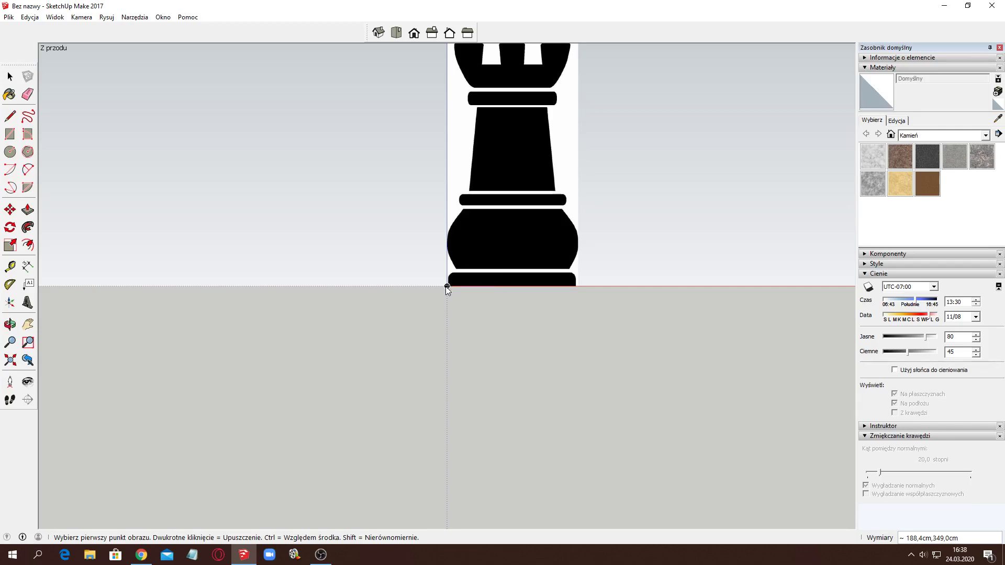
# - Place the rook image with its corner at the origin, sized upright, and frame it in view
pyautogui.click(447, 287)
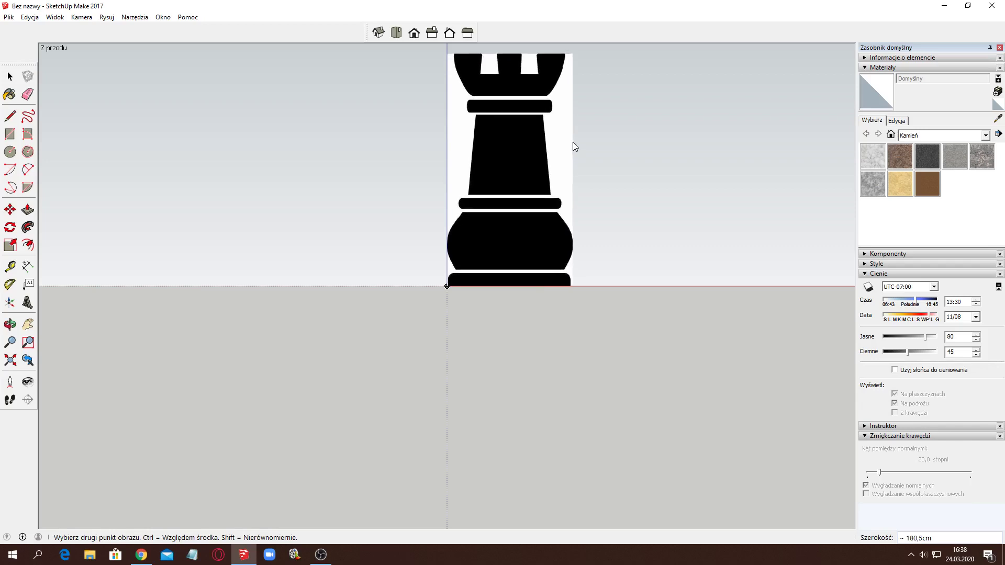
pyautogui.click(573, 143)
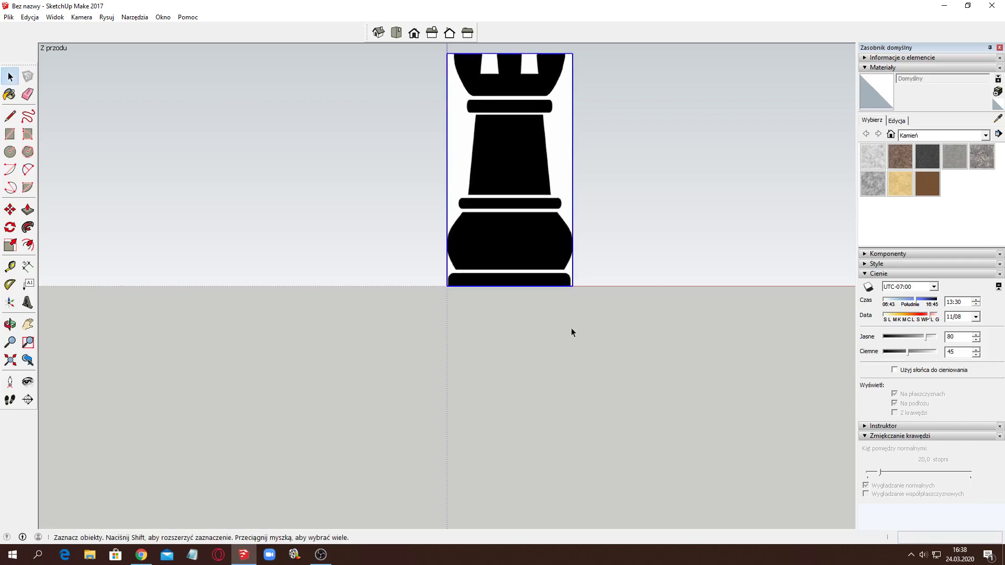
pyautogui.press('h')
pyautogui.moveTo(398, 236)
pyautogui.mouseDown()
pyautogui.moveTo(317, 345)
pyautogui.moveTo(386, 313)
pyautogui.mouseUp()
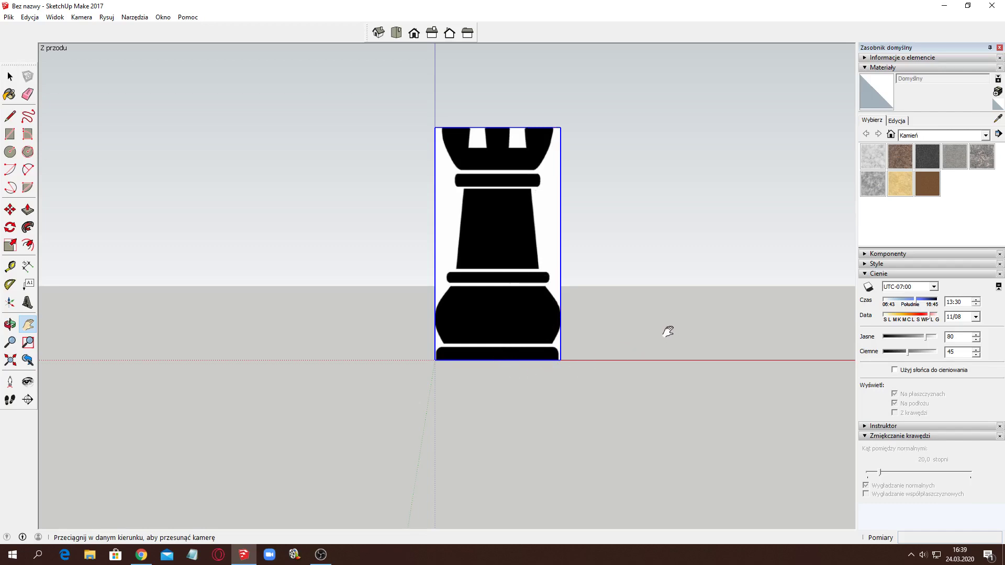
pyautogui.scroll(1, 664, 283)
pyautogui.scroll(2, 666, 281)
pyautogui.scroll(1, 667, 282)
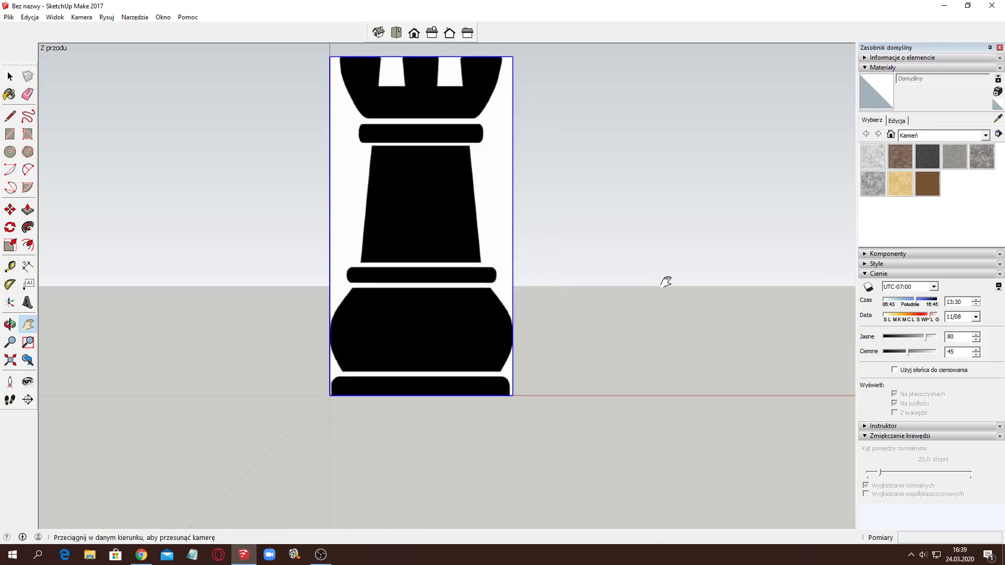
pyautogui.scroll(-2, 664, 281)
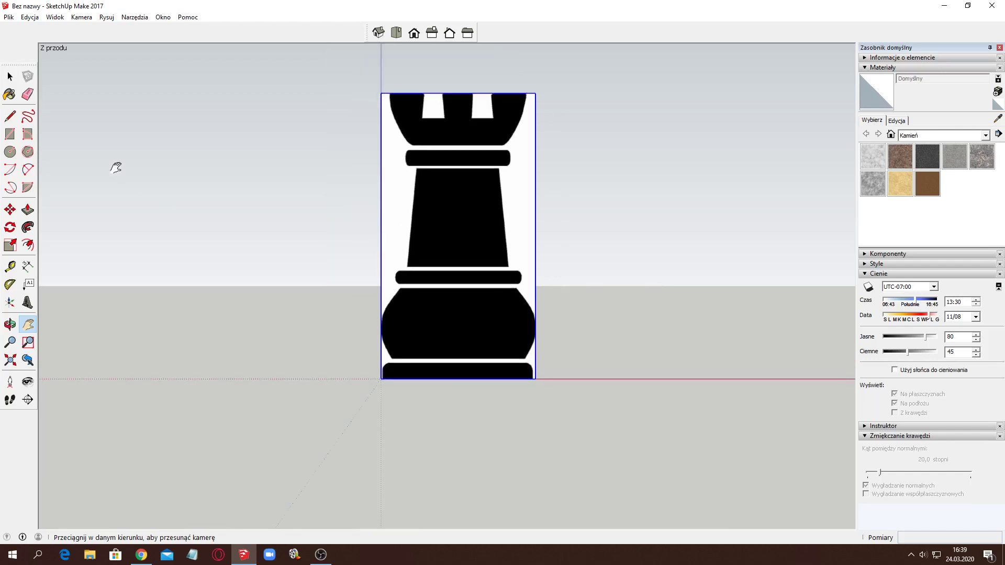
pyautogui.click(10, 116)
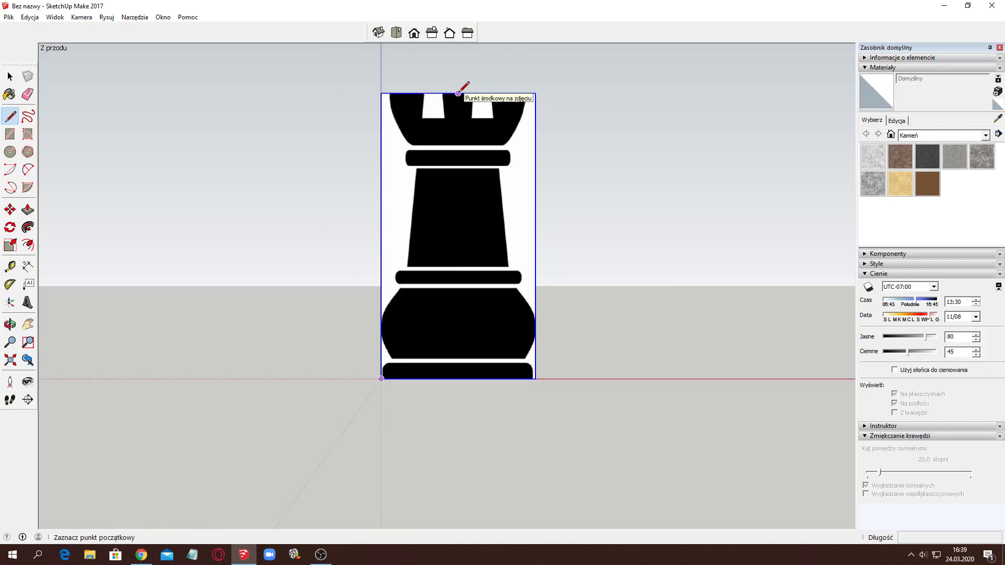
# - Draw a vertical centre line from the rook's top to its base, then a base line to the right corner
pyautogui.click(458, 93)
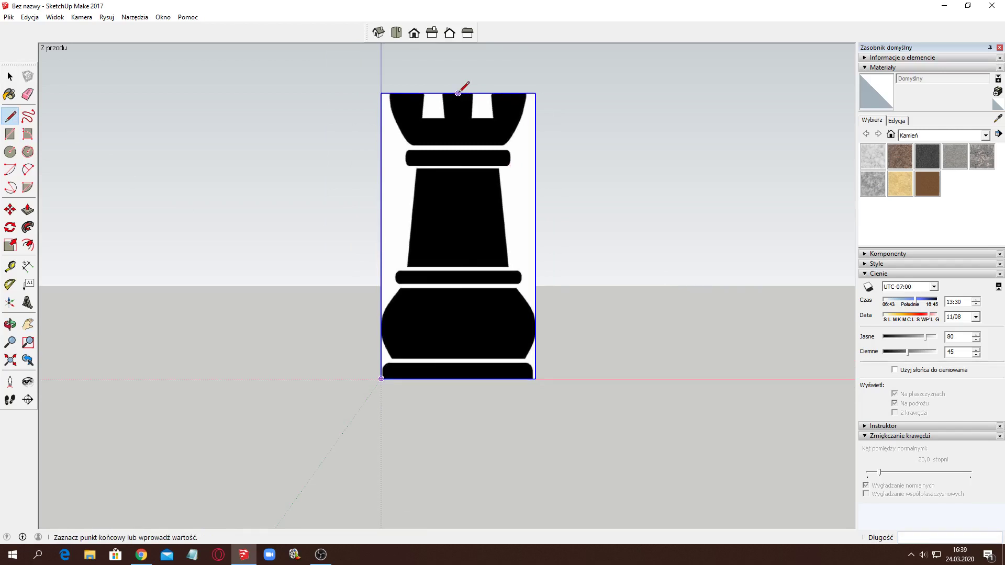
pyautogui.click(458, 379)
pyautogui.scroll(2, 536, 378)
pyautogui.scroll(2, 537, 379)
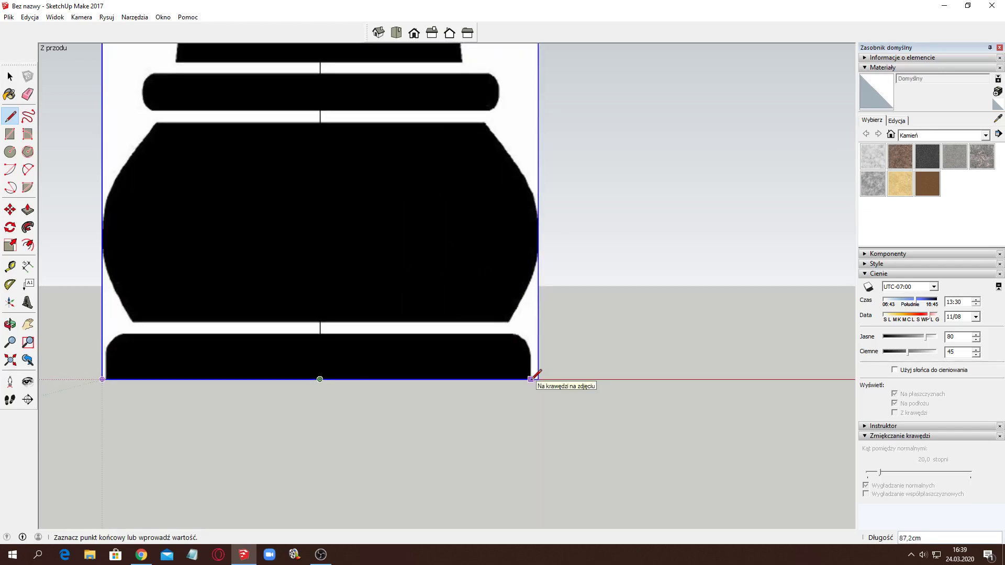
pyautogui.click(532, 379)
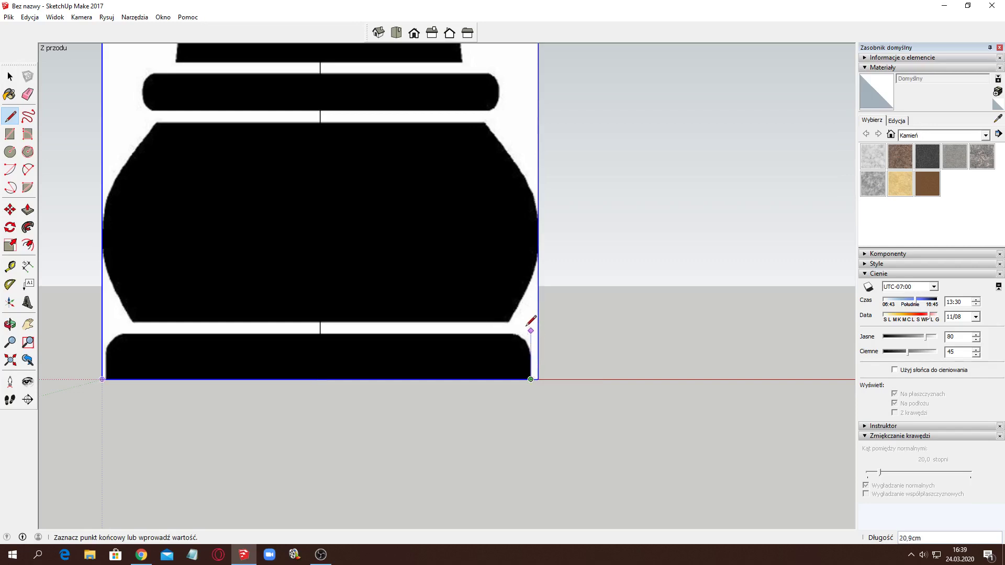
# - Trace the rounded base from the bottom-right corner with a 2 Point Arc
pyautogui.click(28, 169)
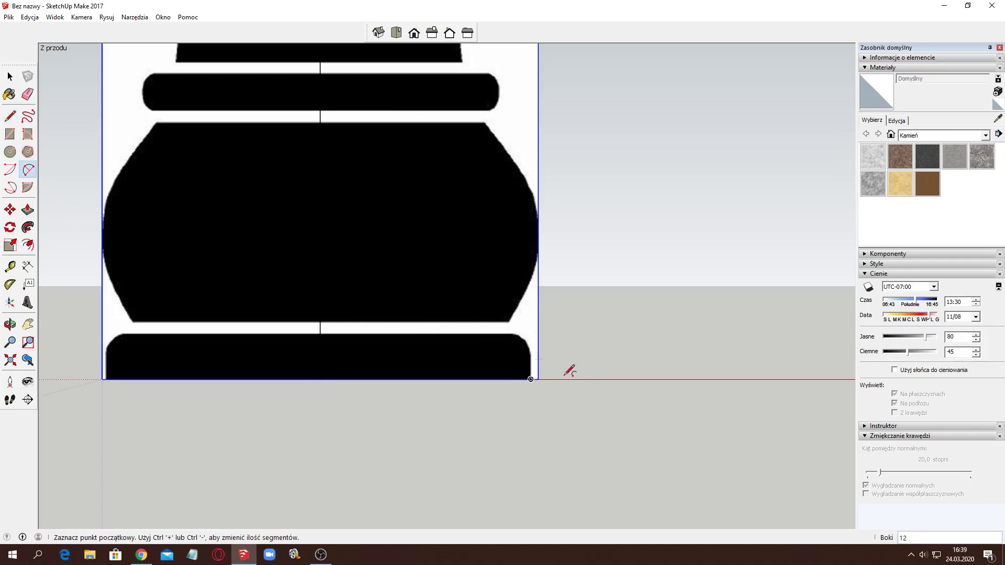
pyautogui.click(531, 379)
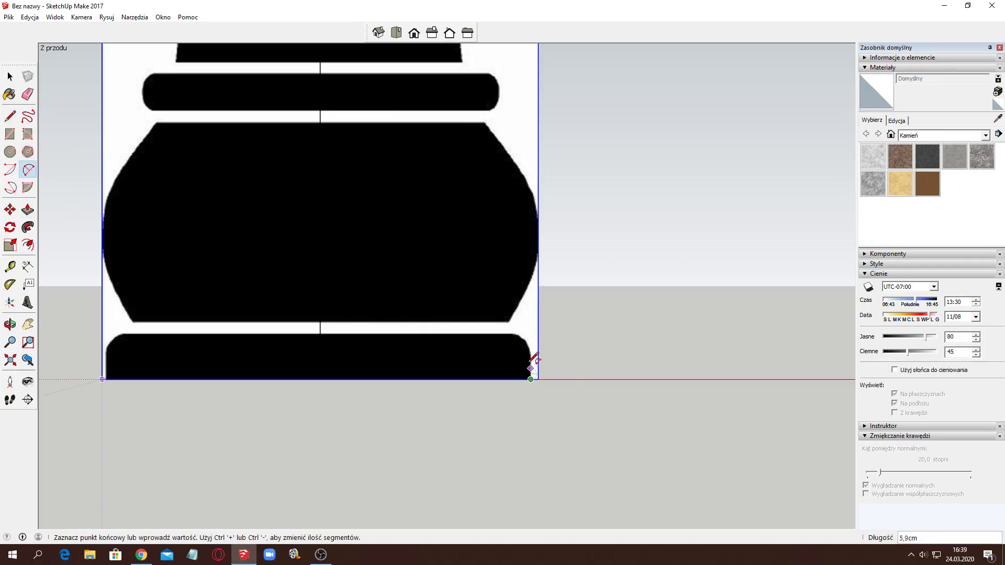
pyautogui.click(521, 334)
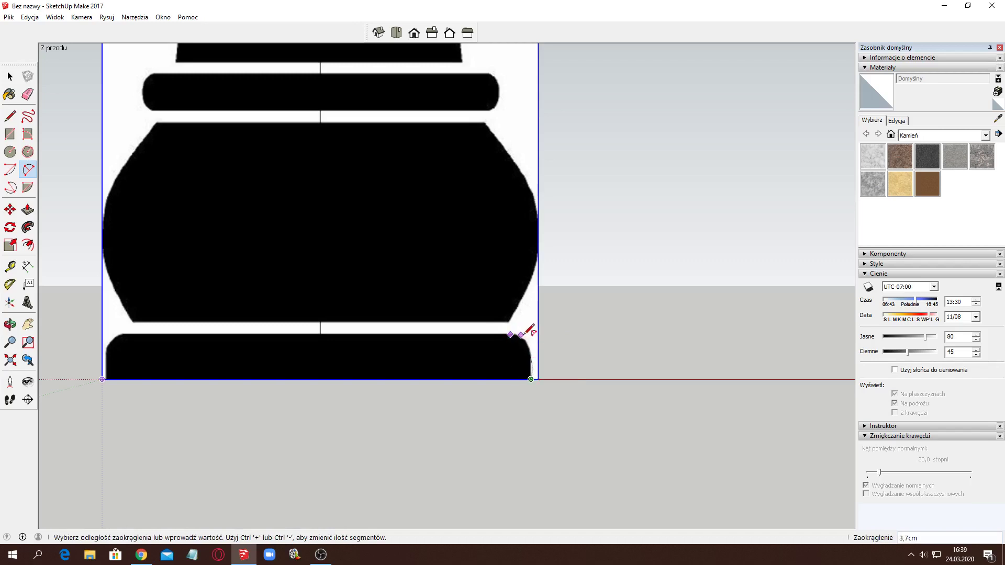
pyautogui.scroll(2, 527, 333)
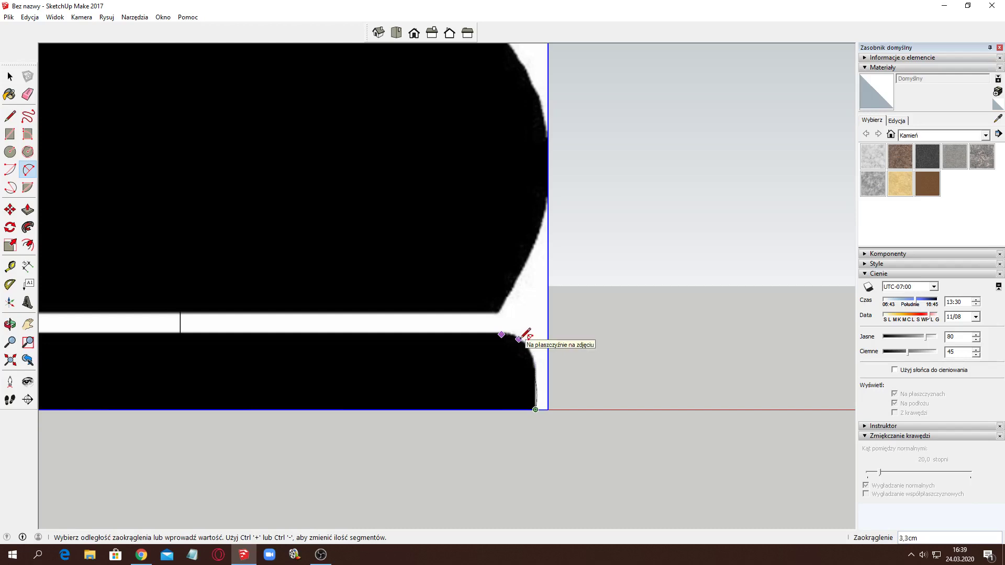
pyautogui.click(519, 338)
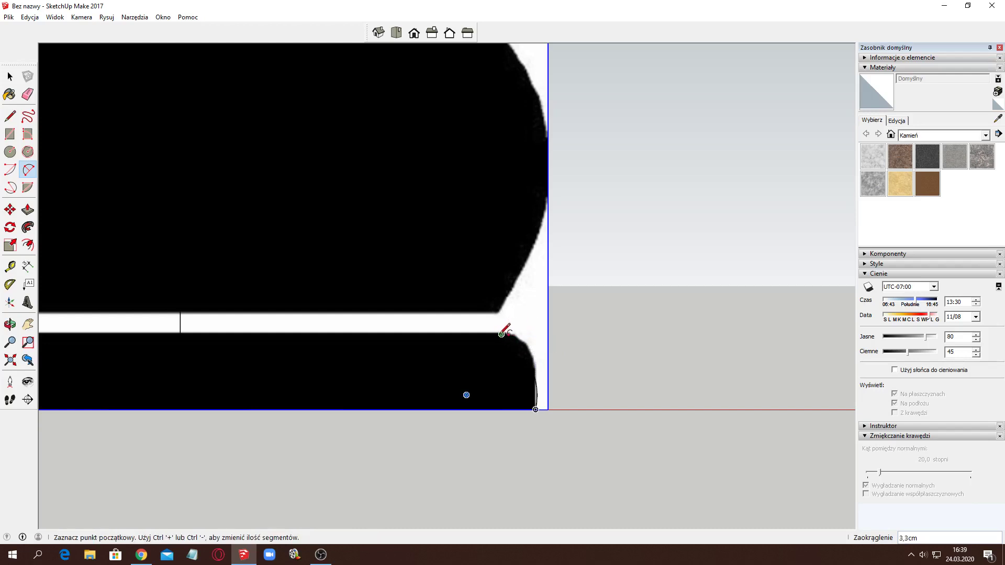
# - Arc up the bulging lower body to its upper corner, matching its curve
pyautogui.click(502, 334)
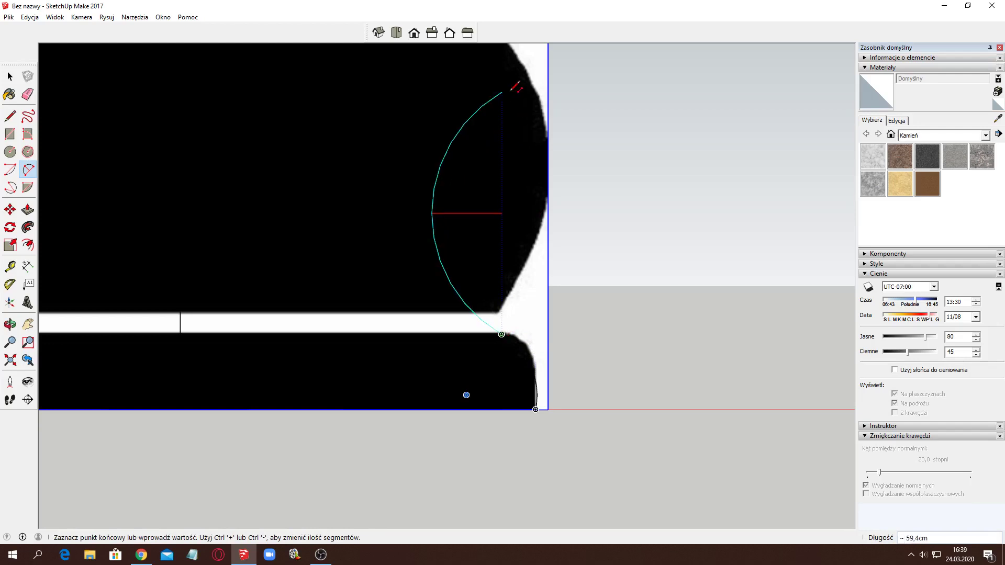
pyautogui.press('h')
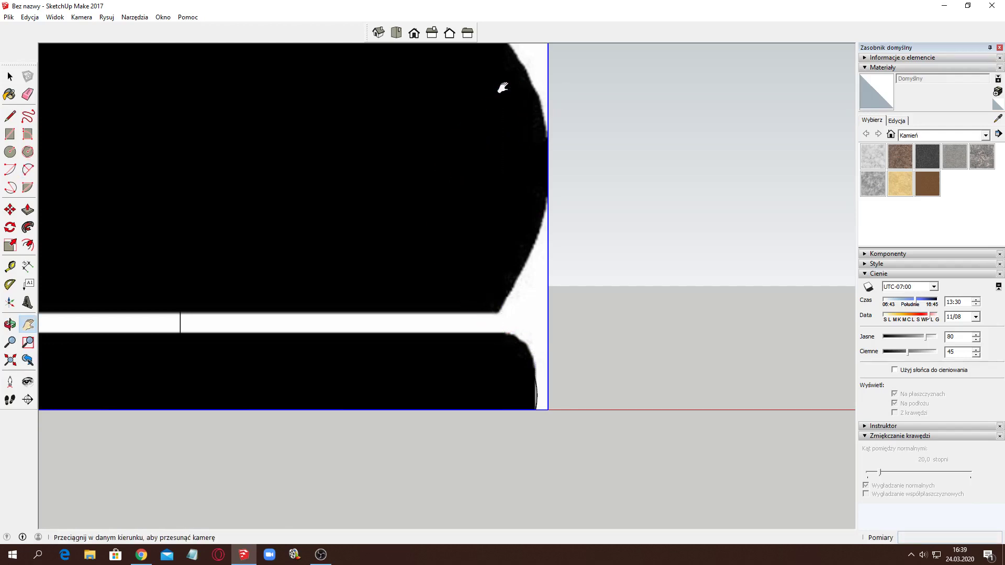
pyautogui.moveTo(503, 85); pyautogui.dragTo(490, 250)
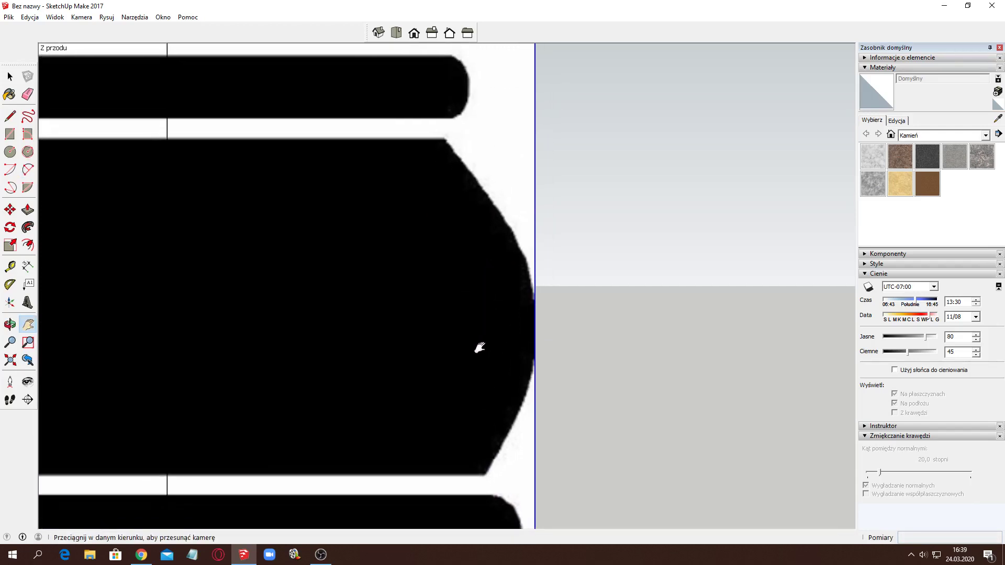
pyautogui.click(28, 169)
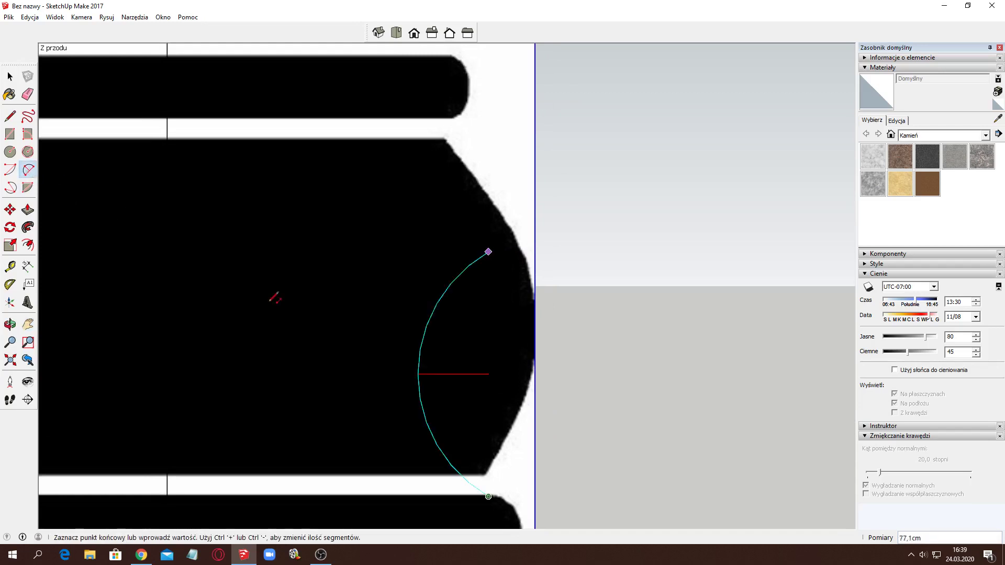
pyautogui.click(446, 139)
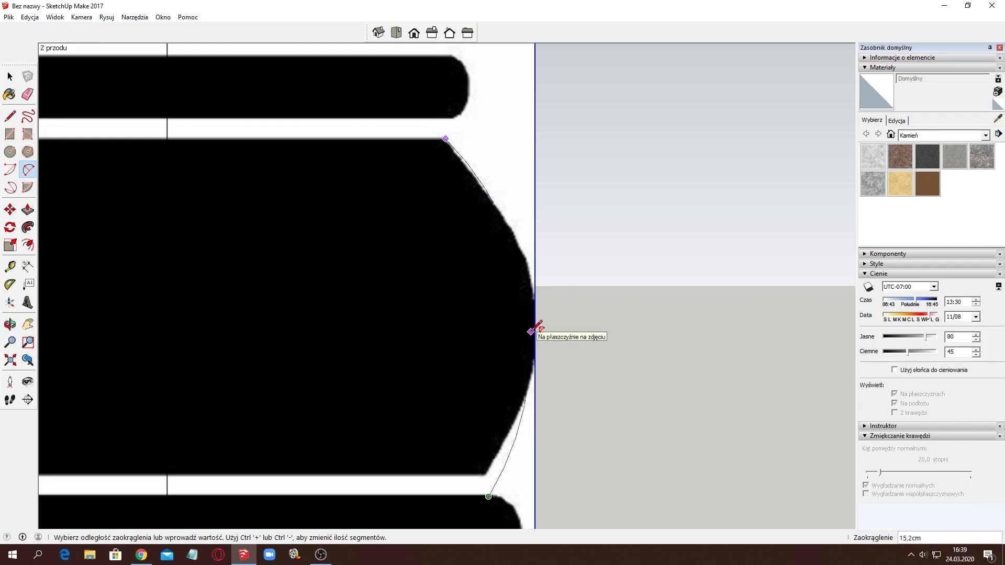
pyautogui.click(532, 331)
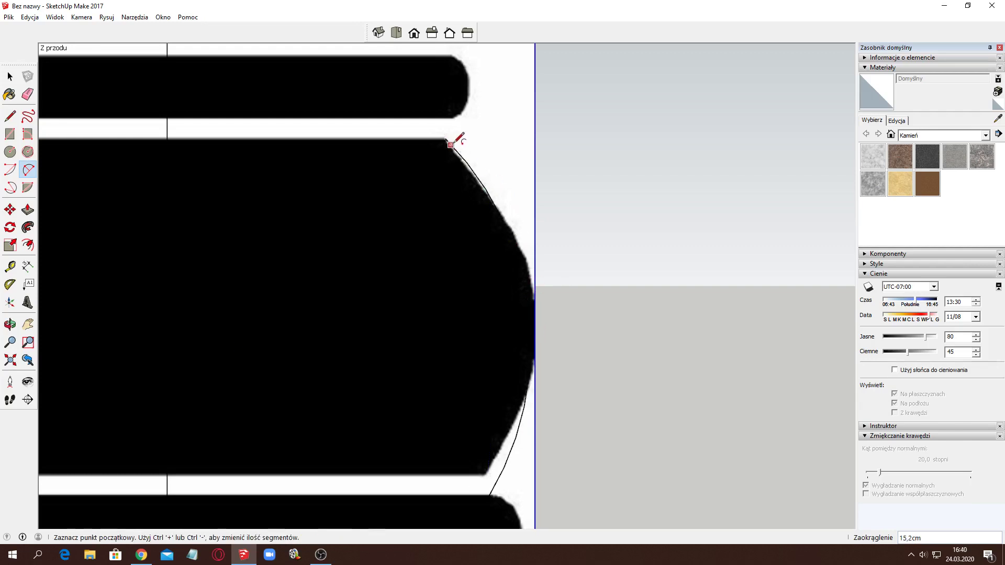
pyautogui.scroll(1, 473, 128)
pyautogui.scroll(-2, 478, 123)
pyautogui.scroll(-2, 477, 123)
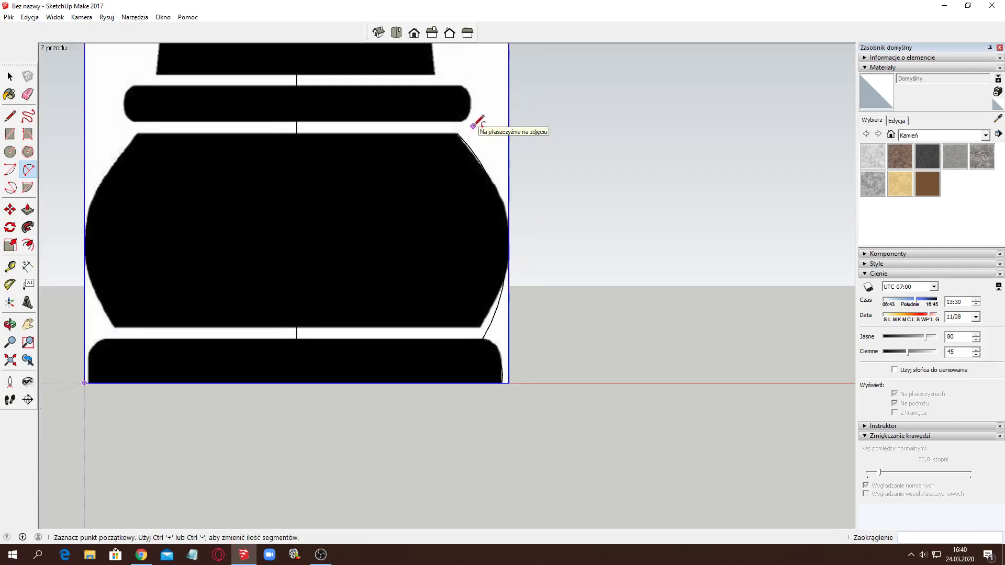
# - Arc around the ring above the body up to the tower's bottom corner
pyautogui.press('h')
pyautogui.moveTo(453, 104); pyautogui.dragTo(463, 272)
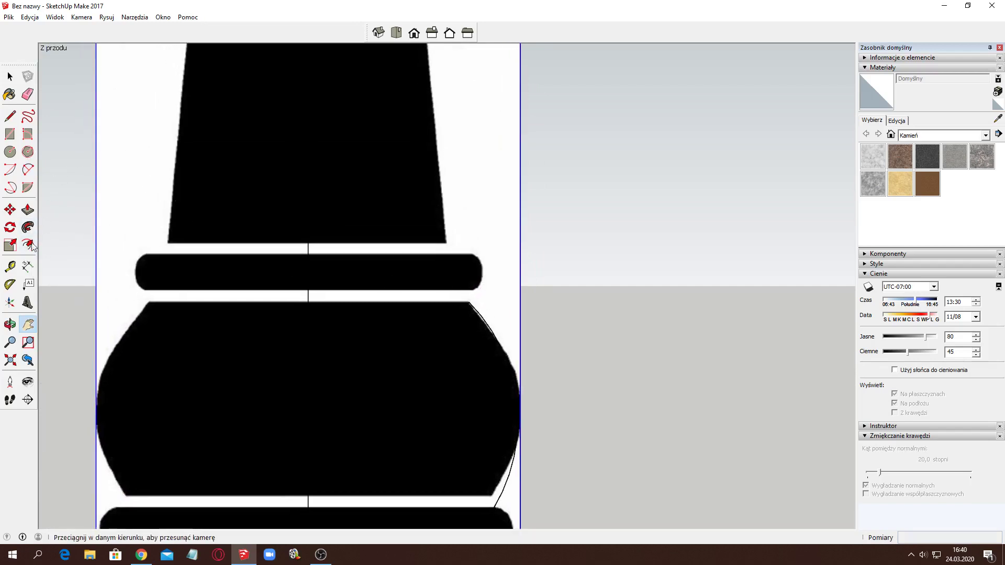
pyautogui.click(28, 169)
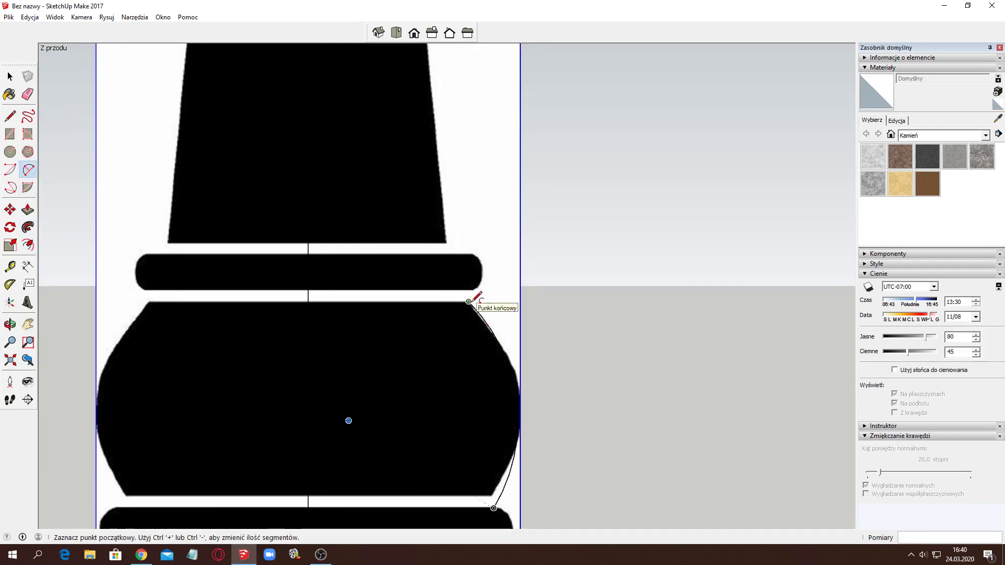
pyautogui.click(469, 302)
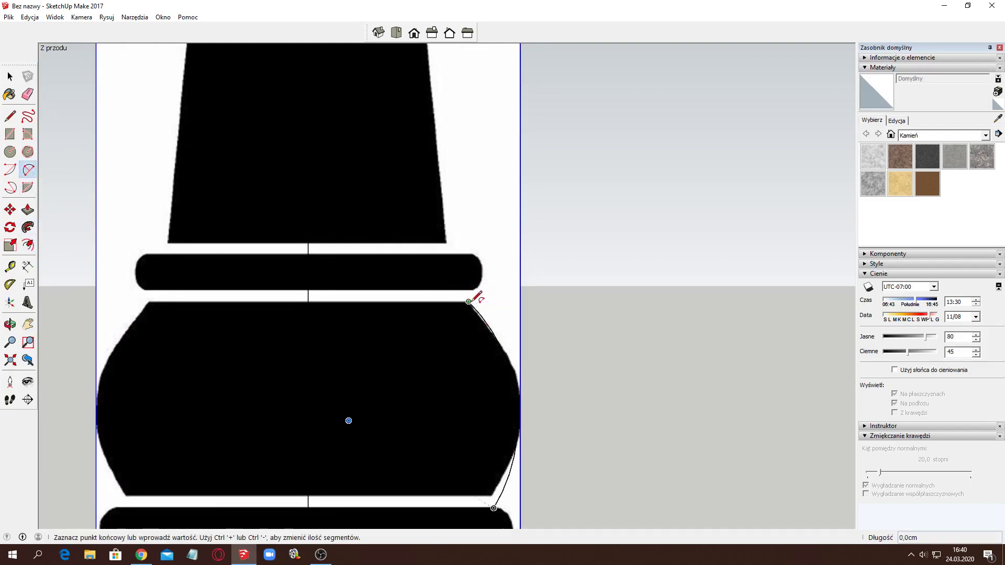
pyautogui.click(445, 243)
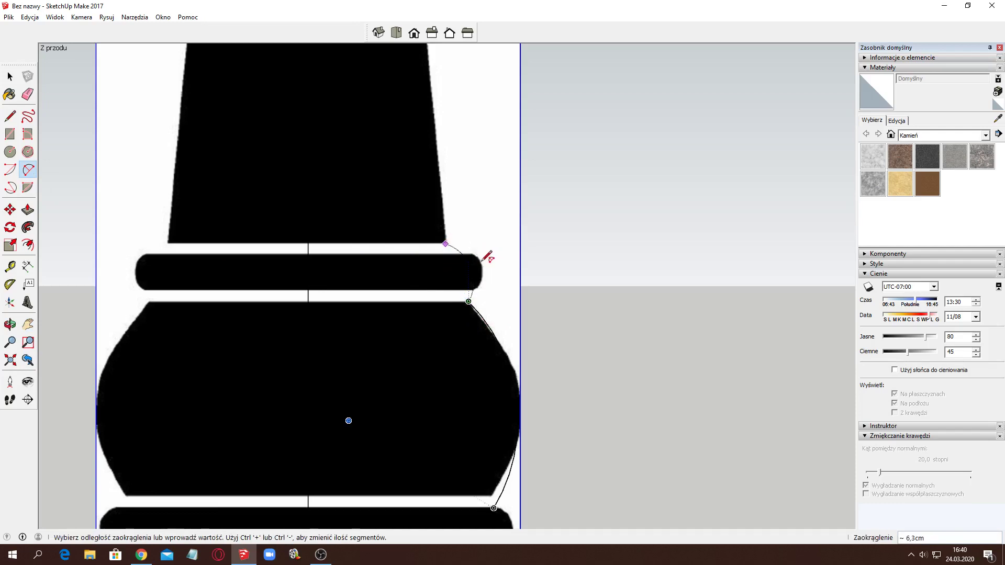
pyautogui.scroll(2, 486, 259)
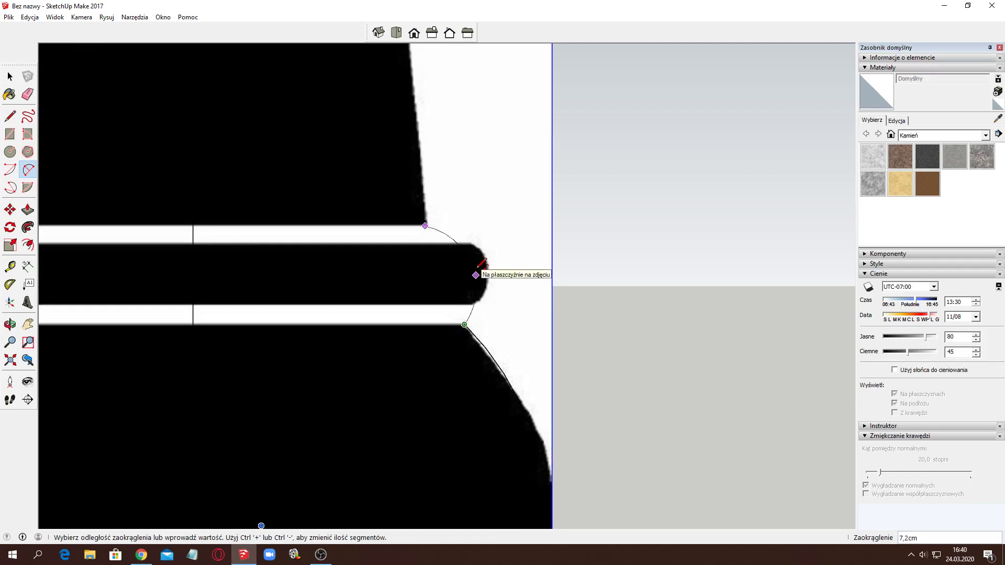
pyautogui.click(478, 265)
pyautogui.scroll(-3, 403, 186)
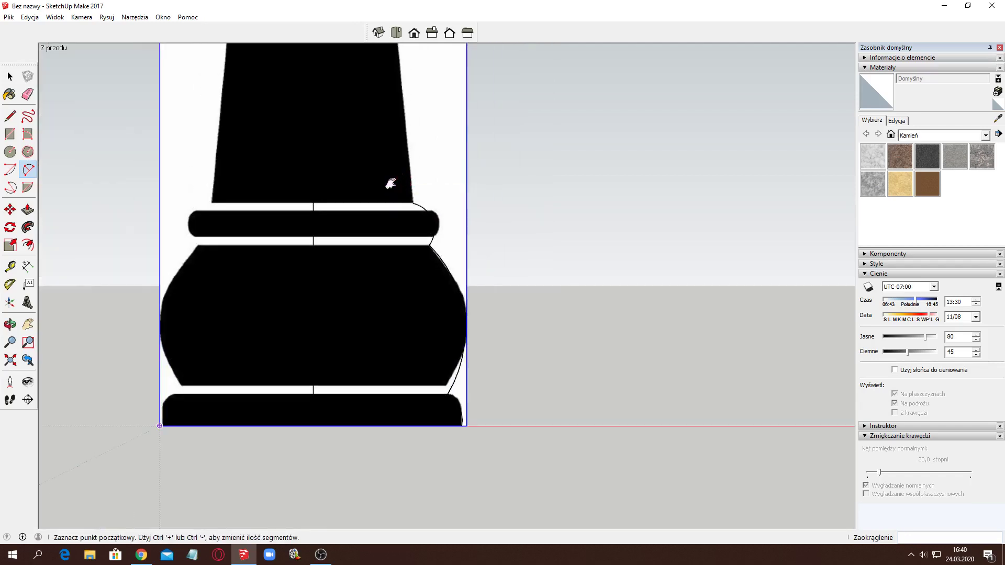
# - Draw lines up the tapered tower side and a short segment toward the upper ring
pyautogui.keyDown('shift'); pyautogui.moveTo(391, 183); pyautogui.dragTo(374, 357, button='middle'); pyautogui.keyUp('shift')
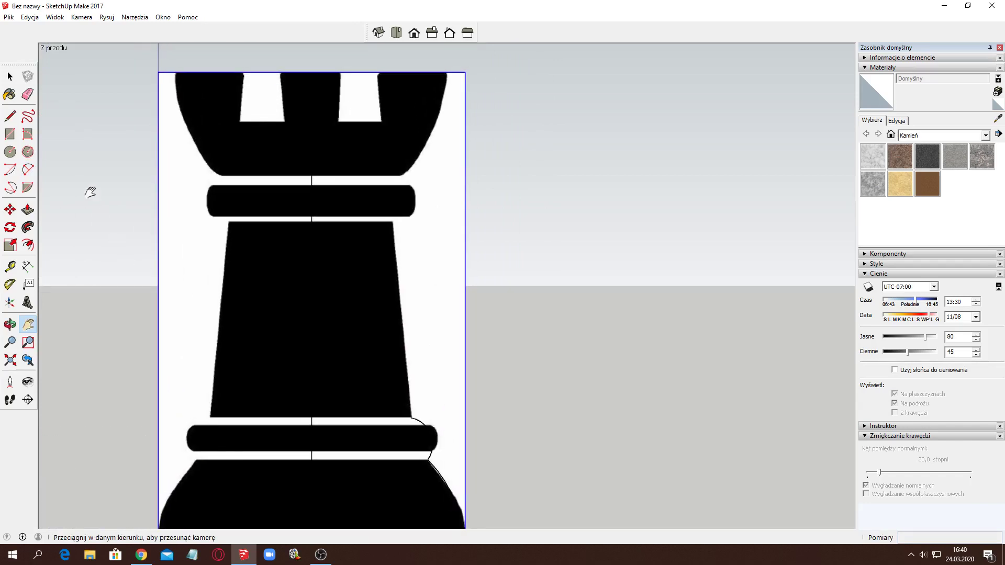
pyautogui.press('l')
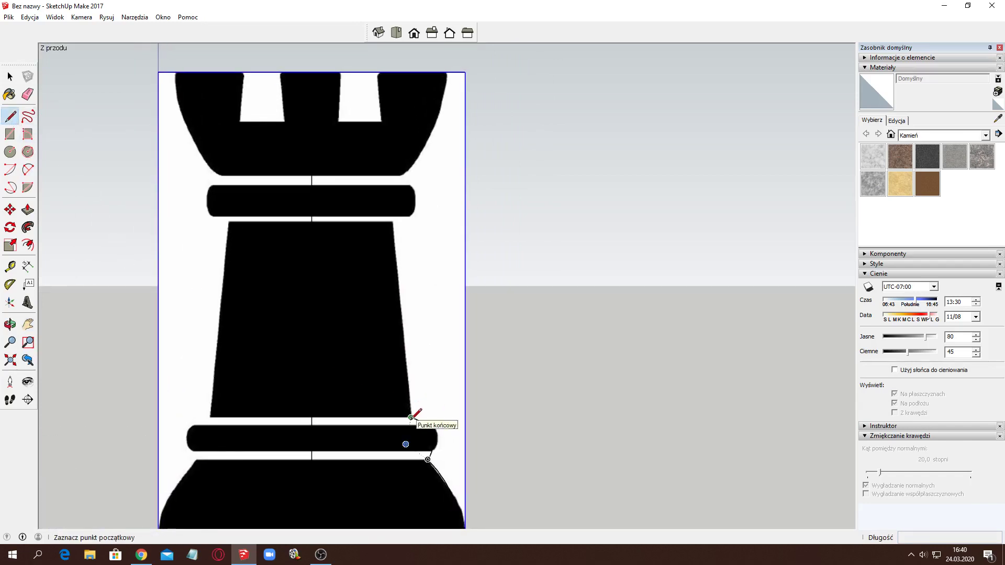
pyautogui.click(411, 418)
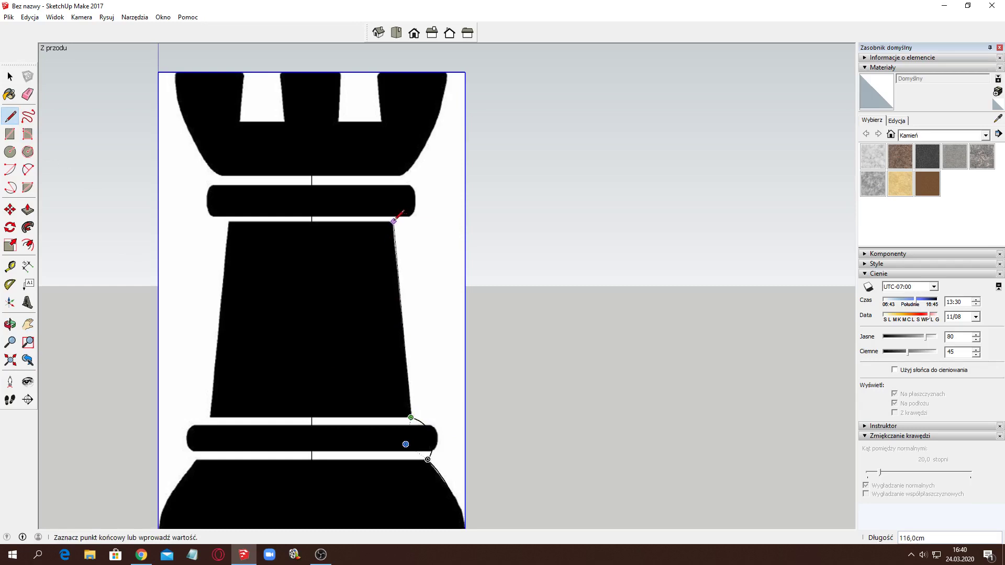
pyautogui.click(392, 223)
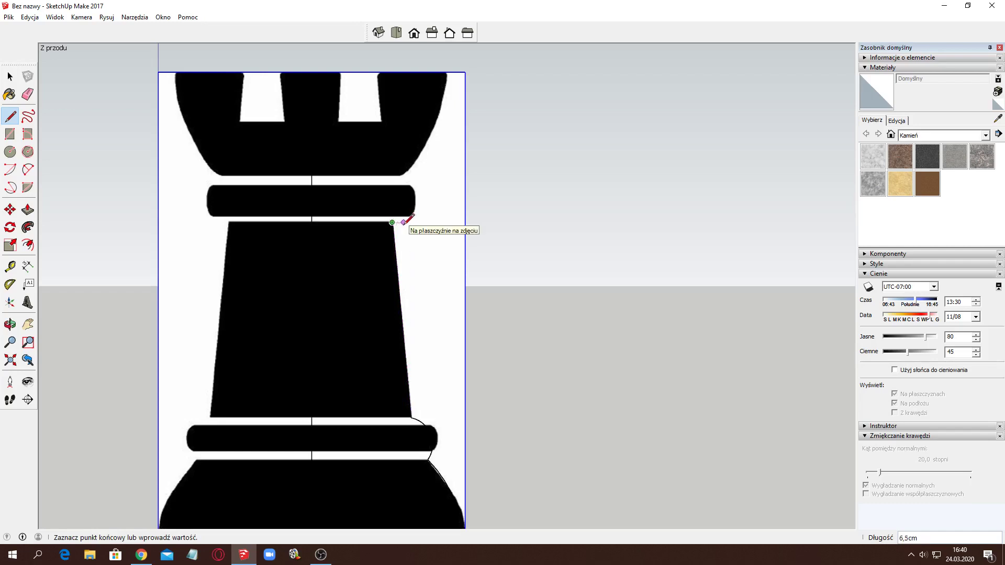
pyautogui.click(403, 222)
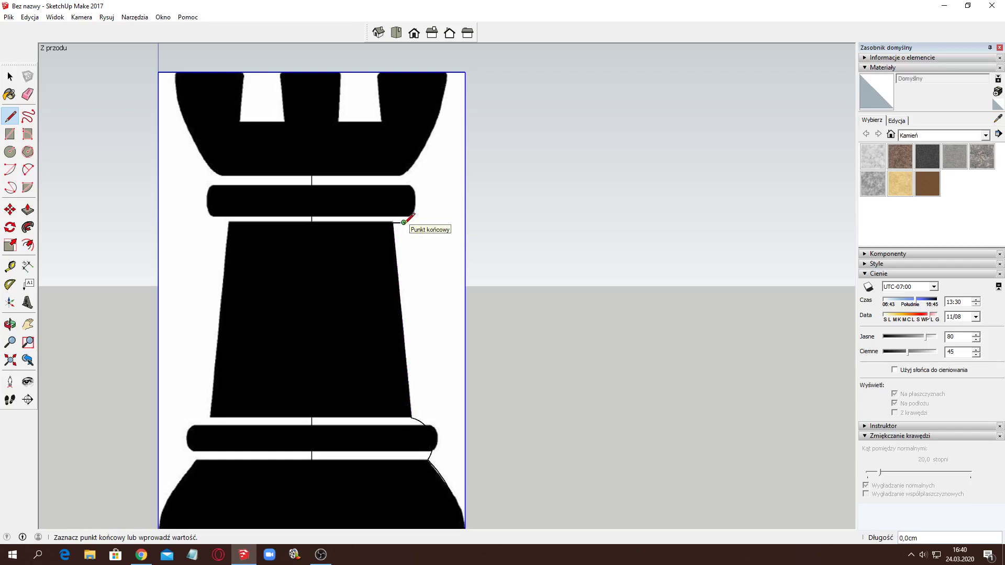
# - Arc around the upper ring's rounded end and start a line from its top
pyautogui.click(28, 170)
pyautogui.click(403, 222)
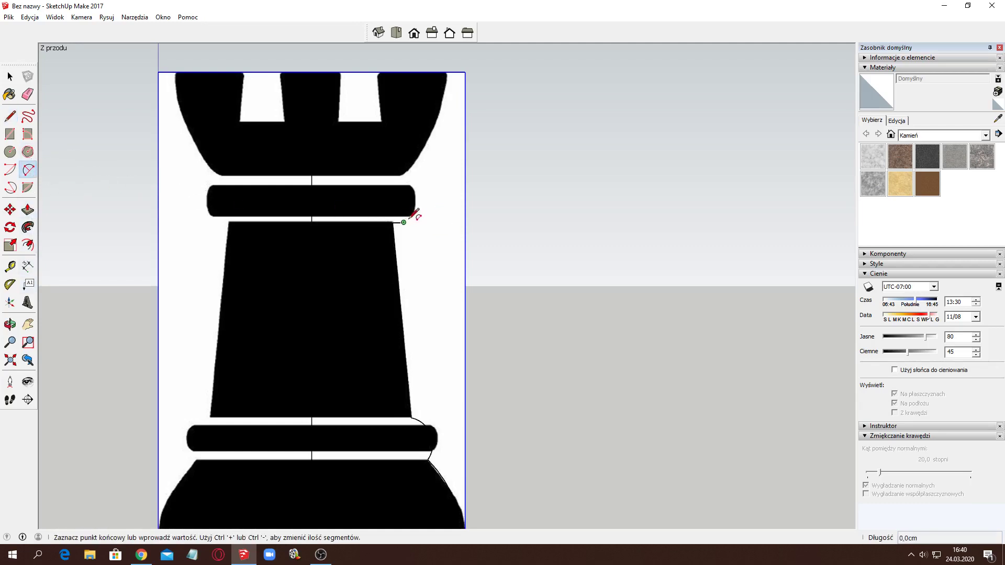
pyautogui.click(404, 184)
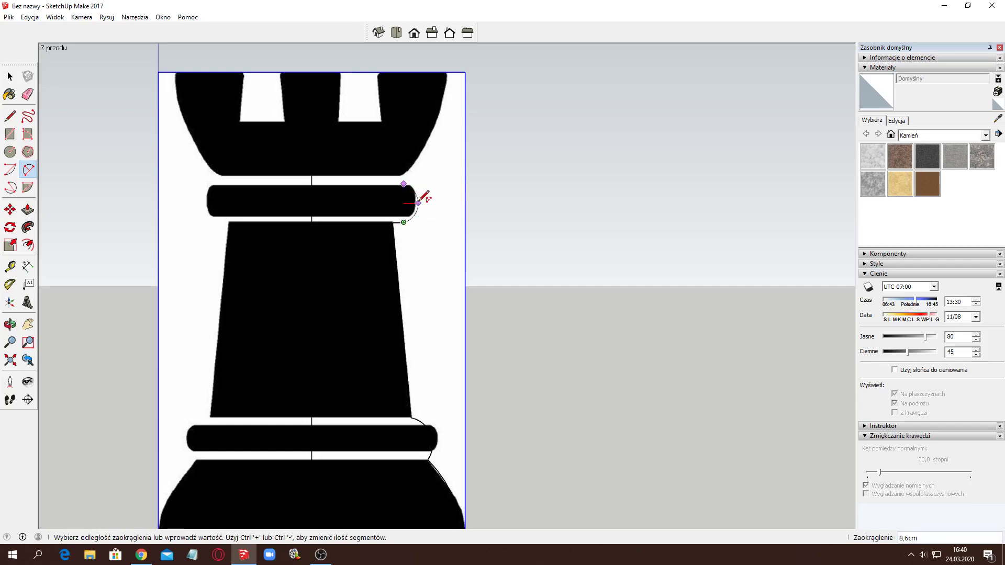
pyautogui.click(418, 203)
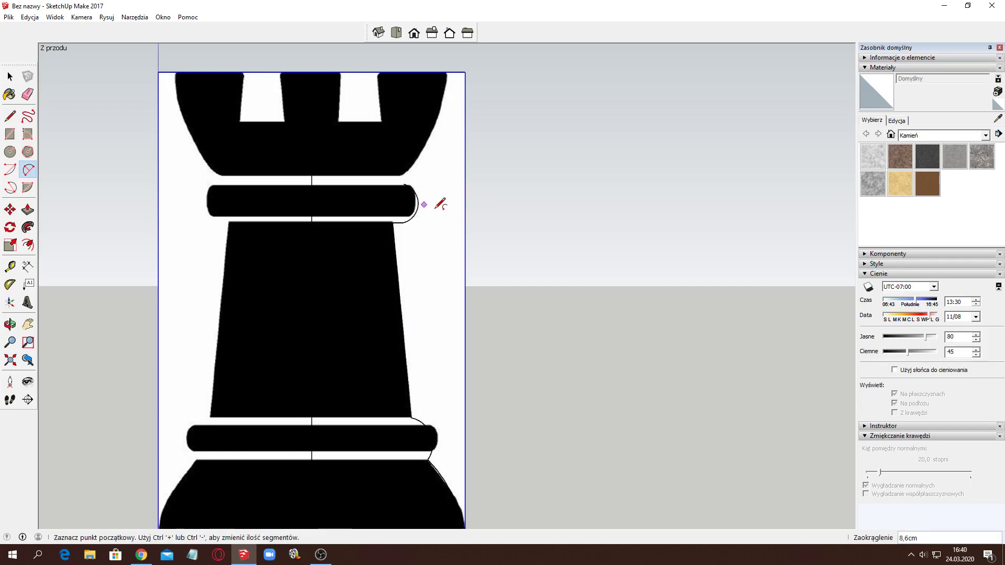
pyautogui.click(10, 116)
pyautogui.click(404, 184)
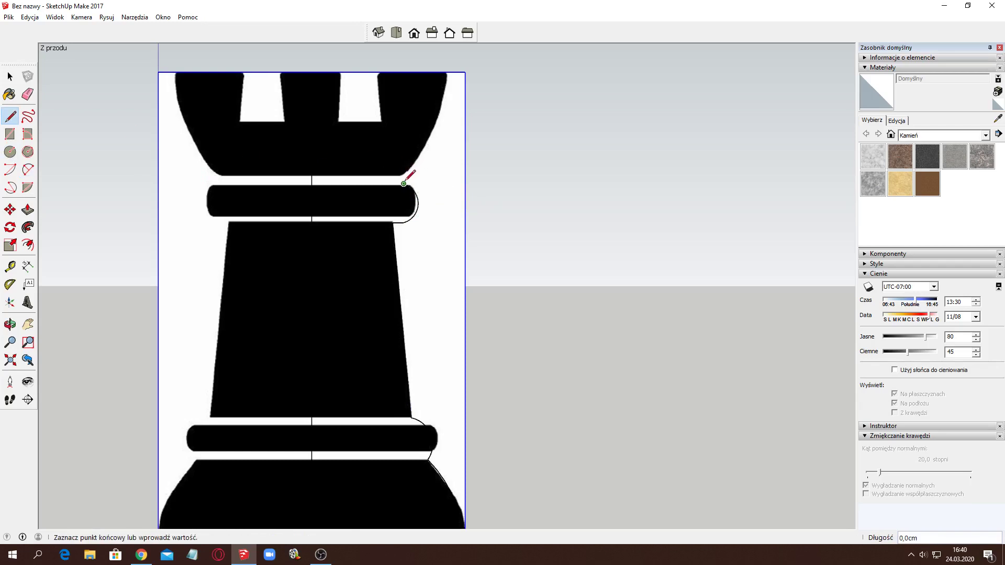
pyautogui.scroll(1, 407, 173)
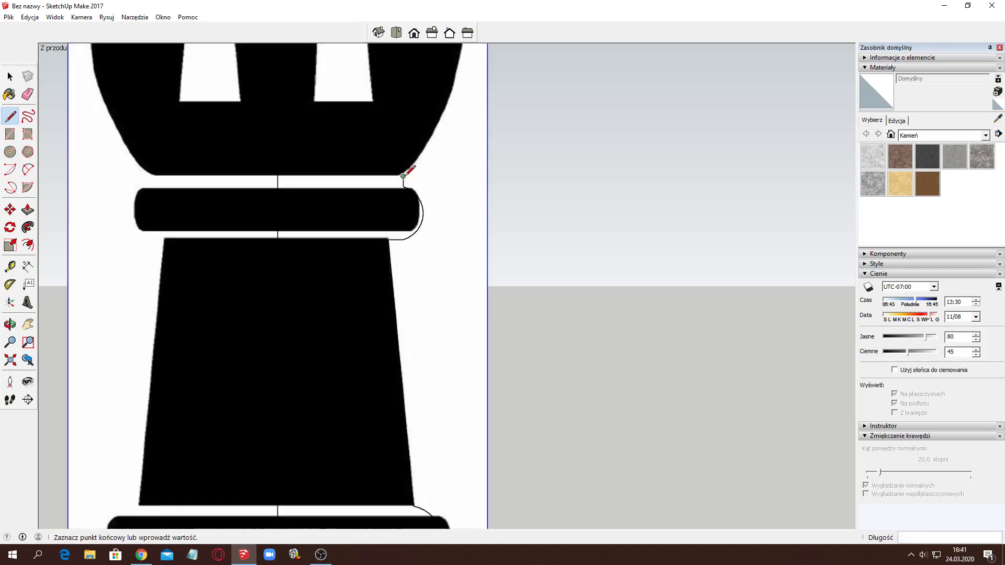
pyautogui.scroll(1, 407, 173)
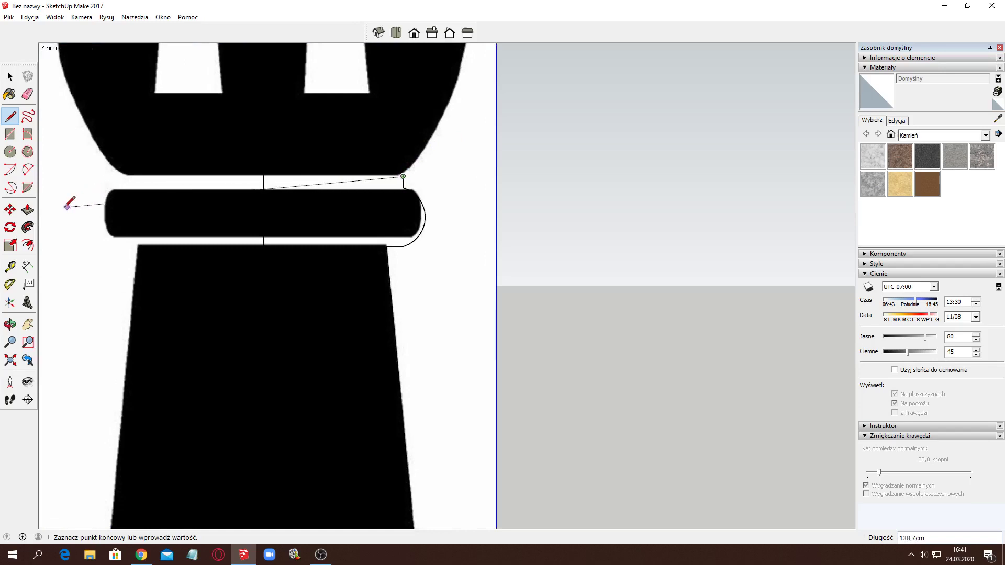
# - Arc along the crown's flared side, then line across the top to the centre axis
pyautogui.click(28, 169)
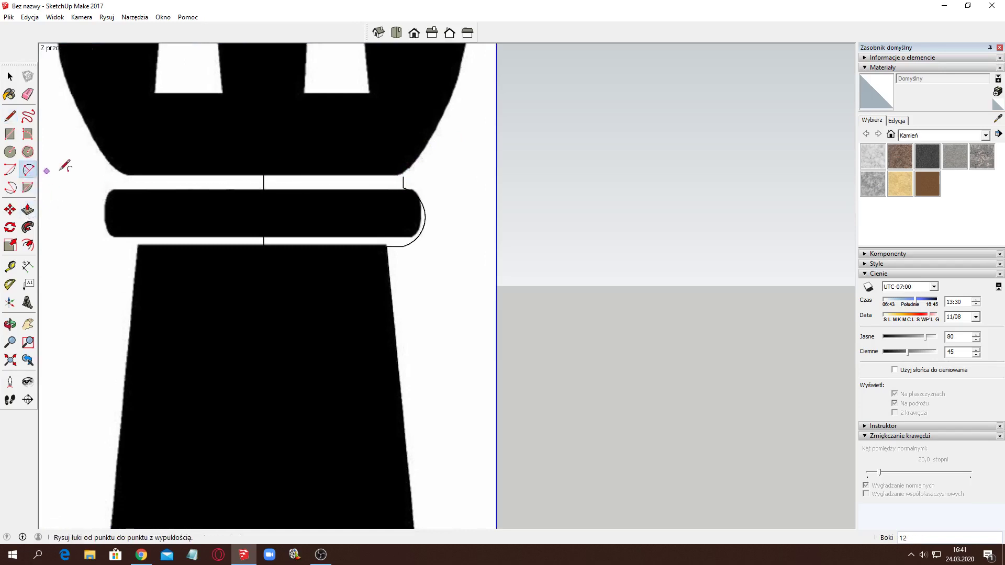
pyautogui.keyDown('shift'); pyautogui.moveTo(453, 139); pyautogui.dragTo(454, 342, button='middle'); pyautogui.keyUp('shift')
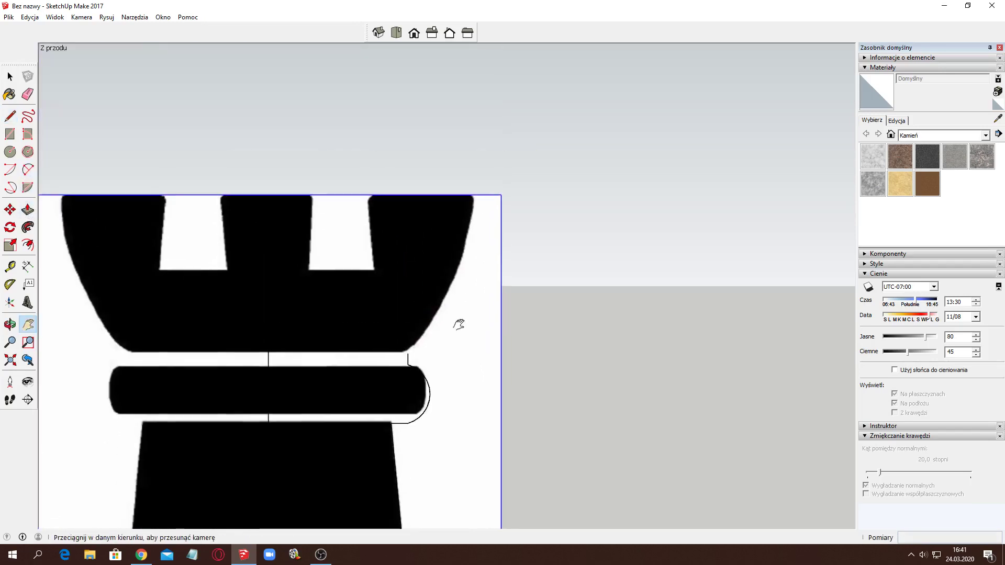
pyautogui.click(28, 170)
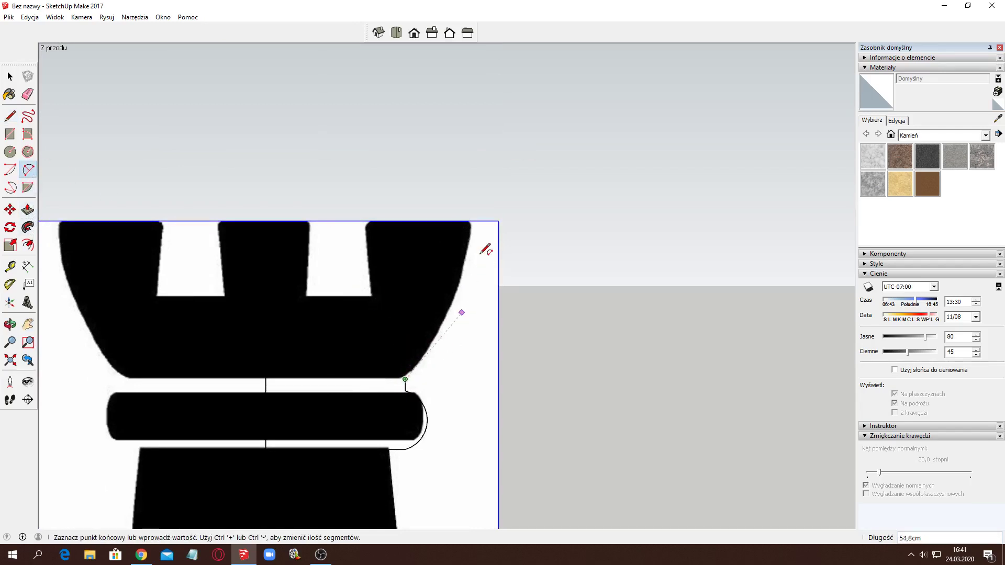
pyautogui.click(470, 220)
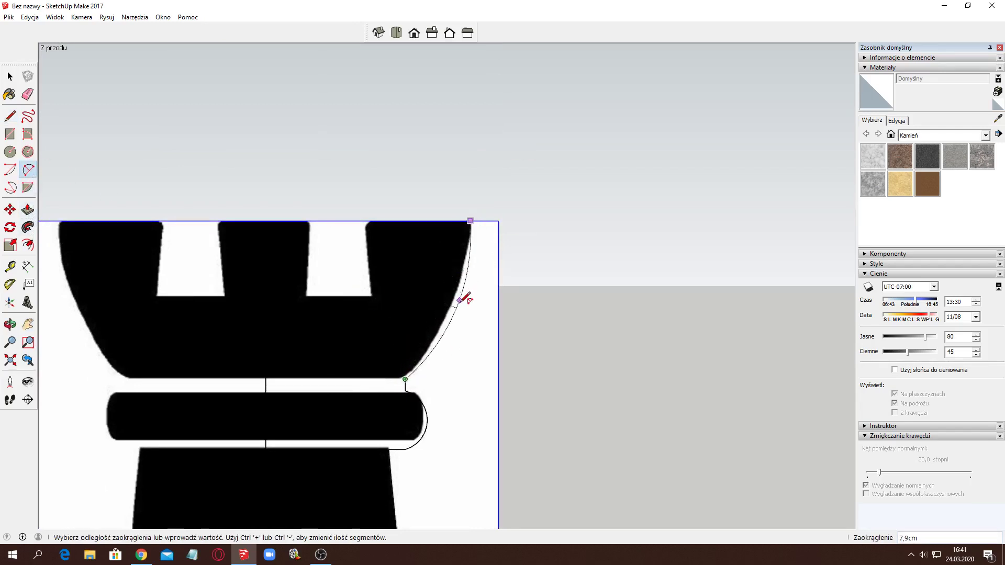
pyautogui.click(456, 300)
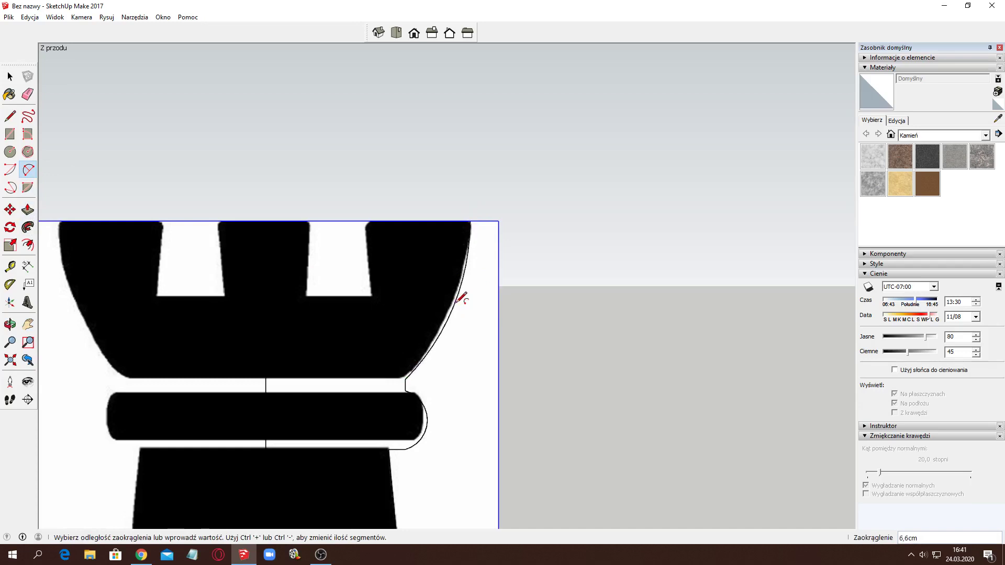
pyautogui.click(10, 116)
pyautogui.click(470, 221)
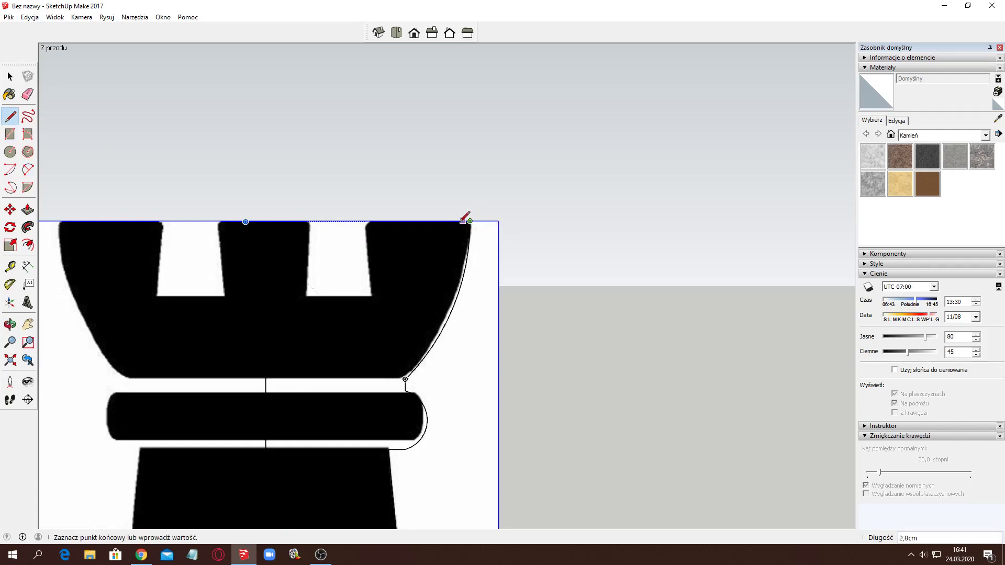
pyautogui.click(266, 221)
pyautogui.scroll(-1, 504, 307)
# - Select and delete the wieza.jpg reference image
pyautogui.scroll(-3, 506, 307)
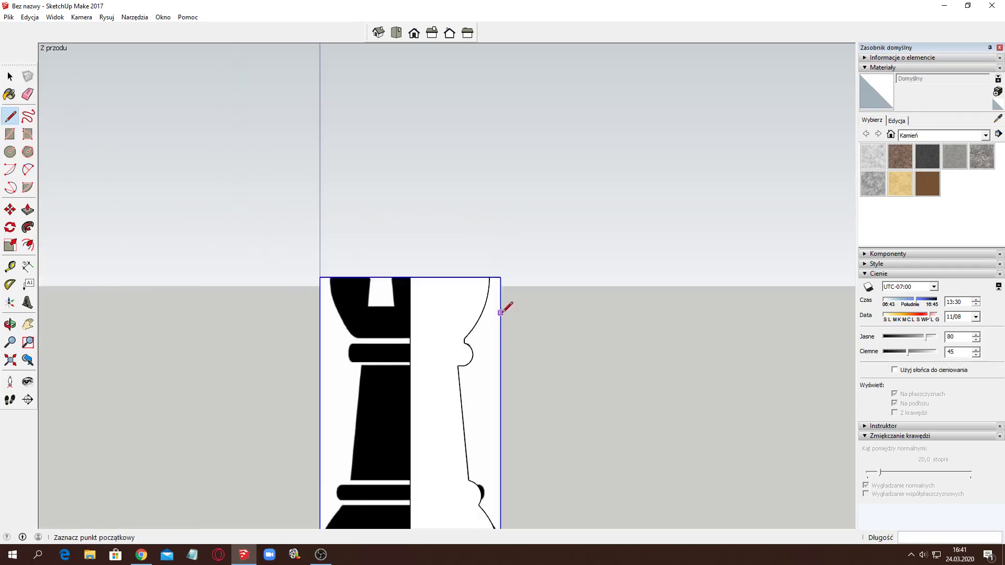
pyautogui.scroll(-2, 538, 329)
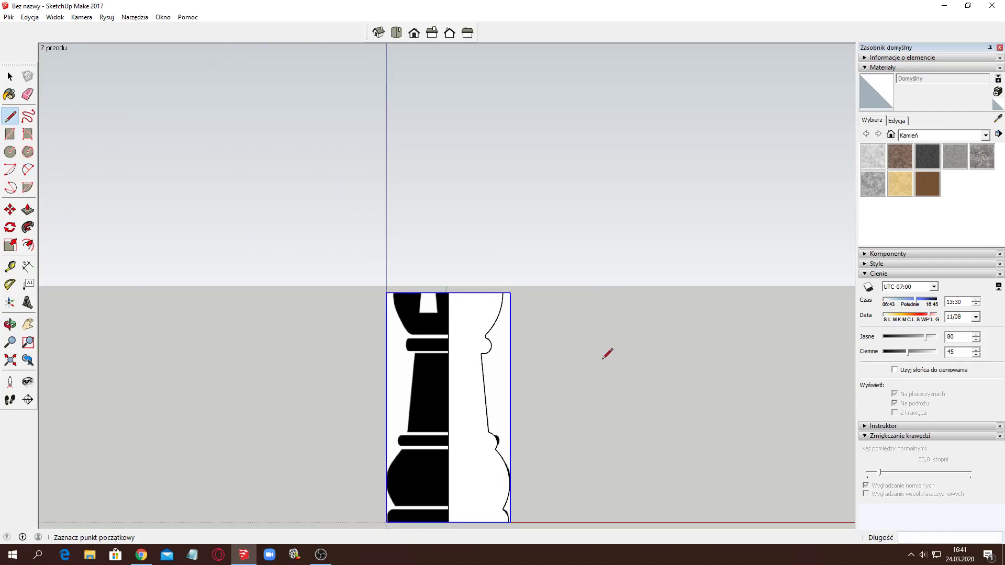
pyautogui.press('h')
pyautogui.moveTo(561, 370); pyautogui.dragTo(470, 207)
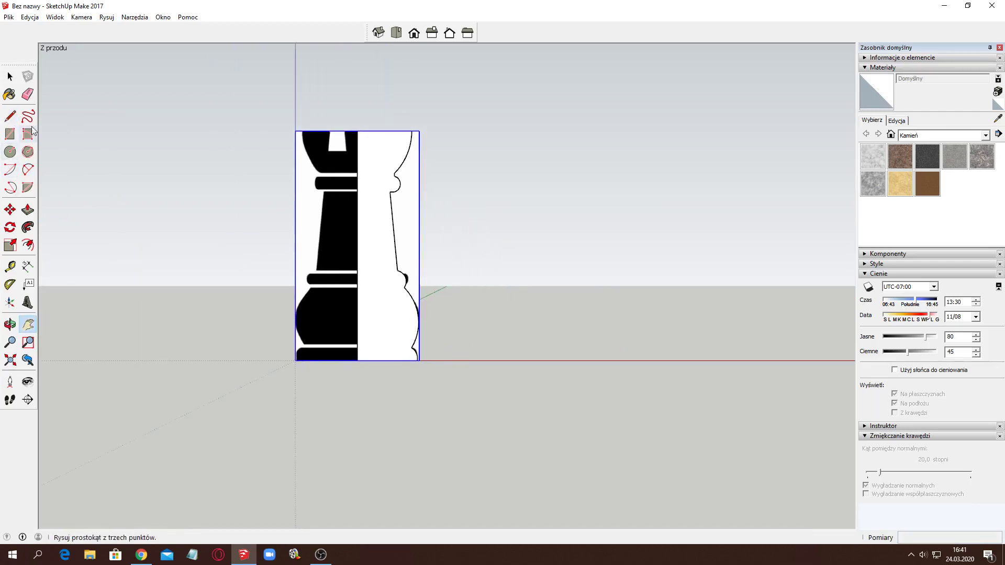
pyautogui.click(10, 78)
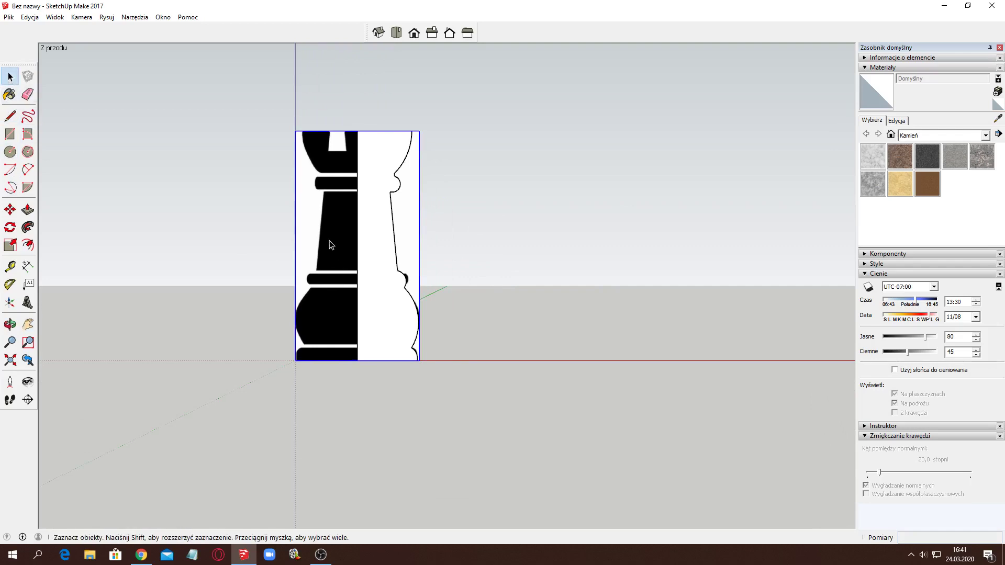
pyautogui.press('Delete')
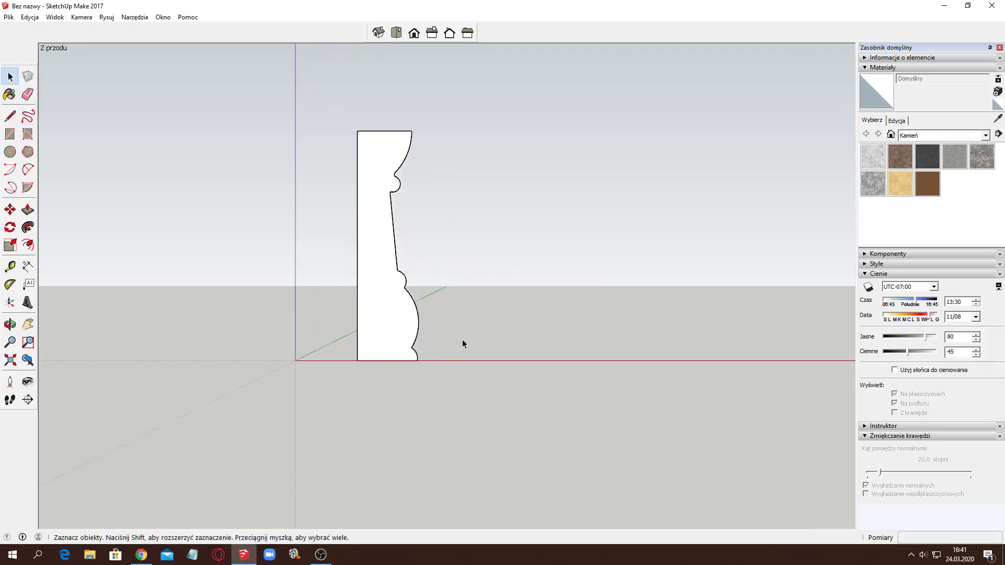
# - Orbit to a perspective view and box-select the half-rook profile face with its edges
pyautogui.moveTo(553, 197); pyautogui.dragTo(469, 337, button='middle')
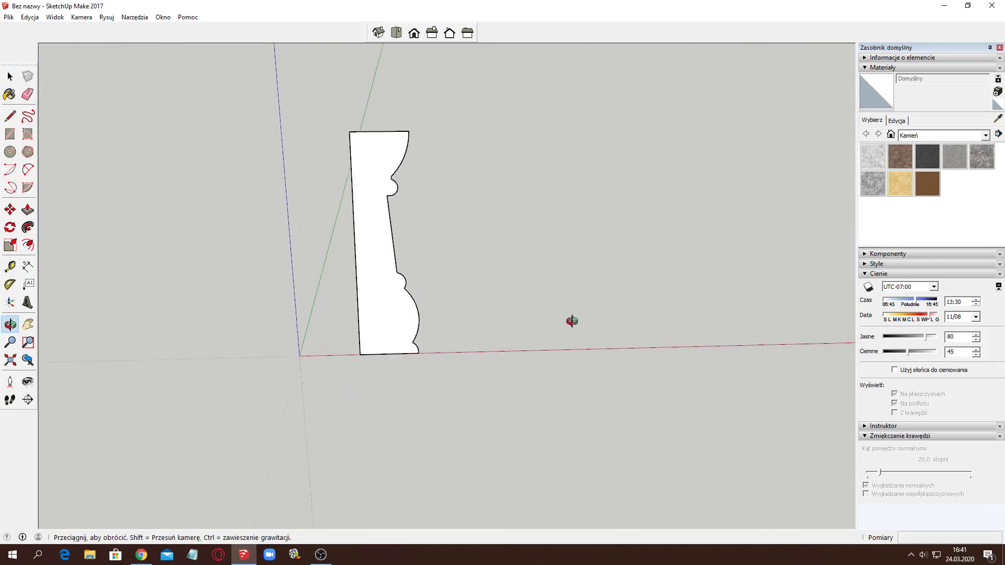
pyautogui.moveTo(498, 250)
pyautogui.mouseDown(button='middle')
pyautogui.moveTo(489, 309)
pyautogui.moveTo(487, 226)
pyautogui.moveTo(496, 263)
pyautogui.moveTo(505, 212)
pyautogui.mouseUp(button='middle')
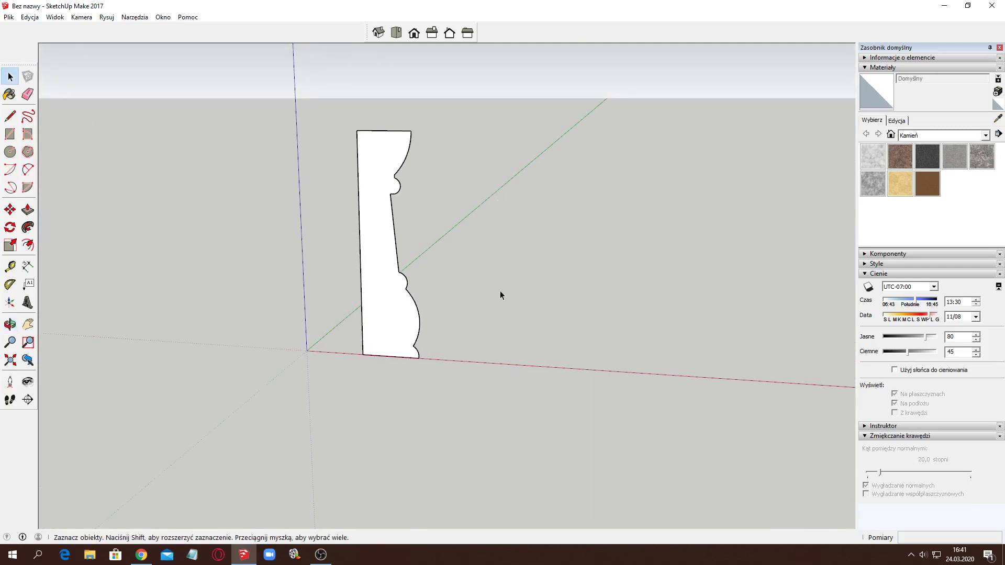
pyautogui.moveTo(501, 290)
pyautogui.mouseDown(button='middle')
pyautogui.moveTo(326, 393)
pyautogui.moveTo(505, 399)
pyautogui.moveTo(266, 394)
pyautogui.moveTo(282, 271)
pyautogui.mouseUp(button='middle')
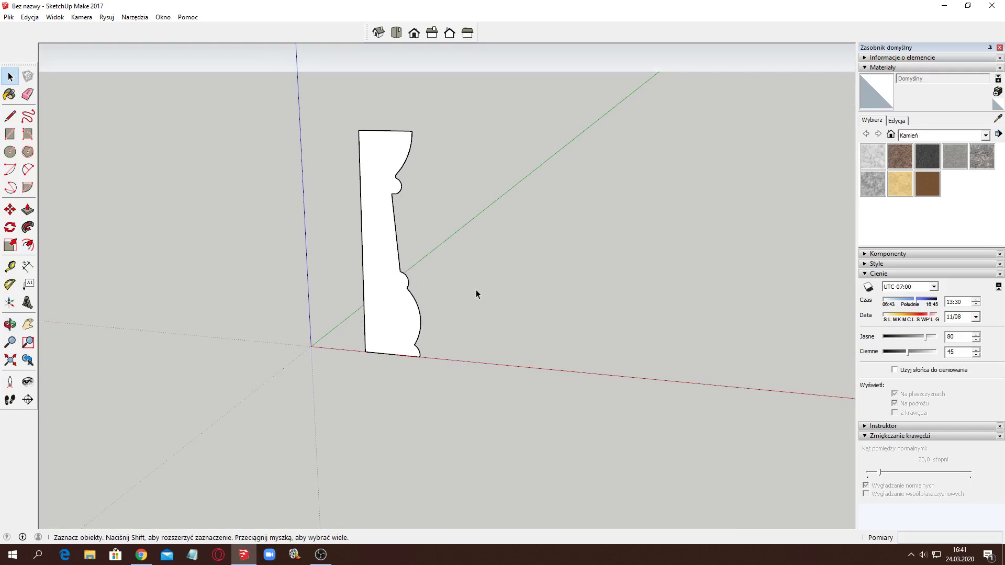
pyautogui.moveTo(244, 351)
pyautogui.mouseDown(button='middle')
pyautogui.moveTo(359, 372)
pyautogui.moveTo(258, 369)
pyautogui.mouseUp(button='middle')
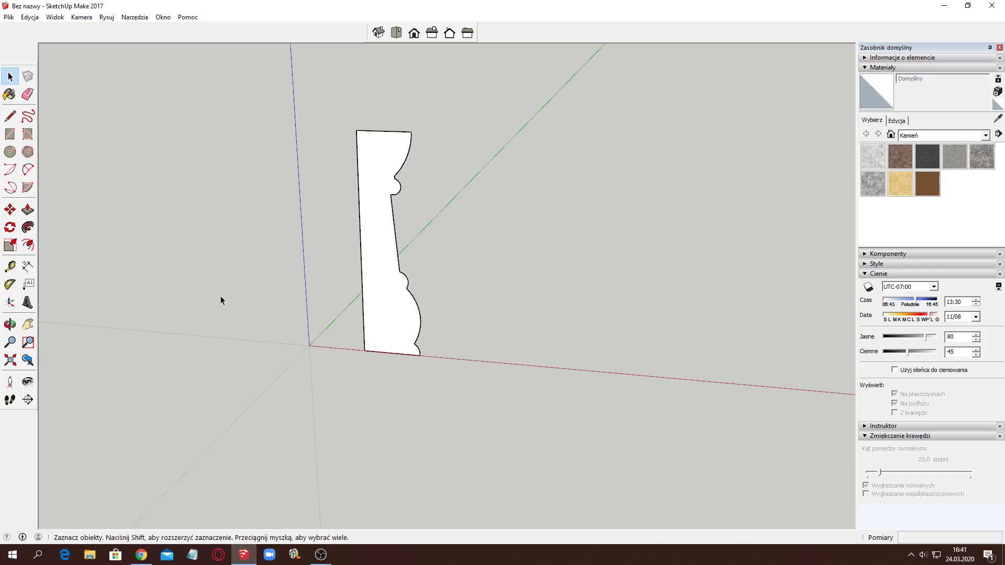
pyautogui.moveTo(221, 296); pyautogui.dragTo(276, 283, button='middle')
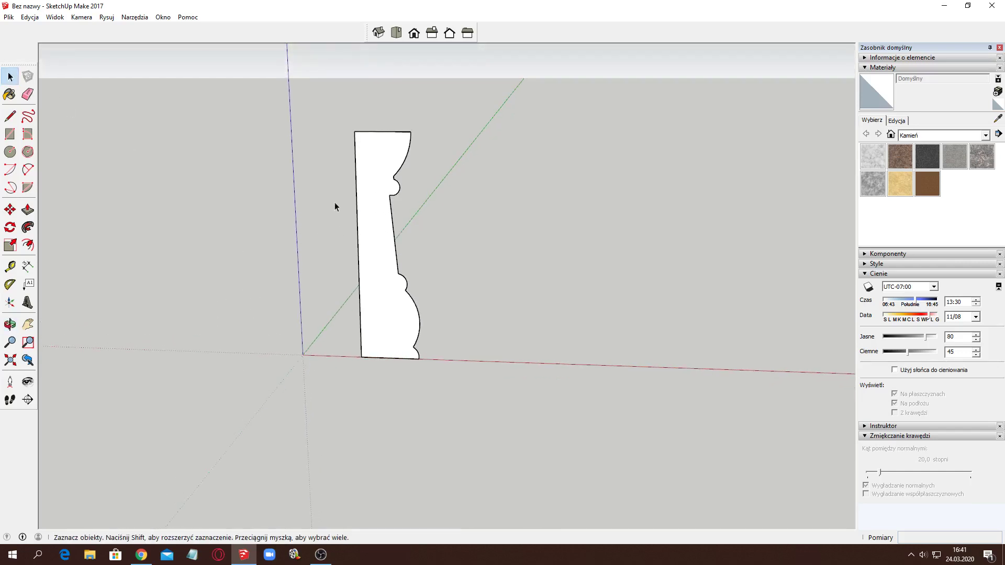
pyautogui.moveTo(321, 72); pyautogui.dragTo(479, 419)
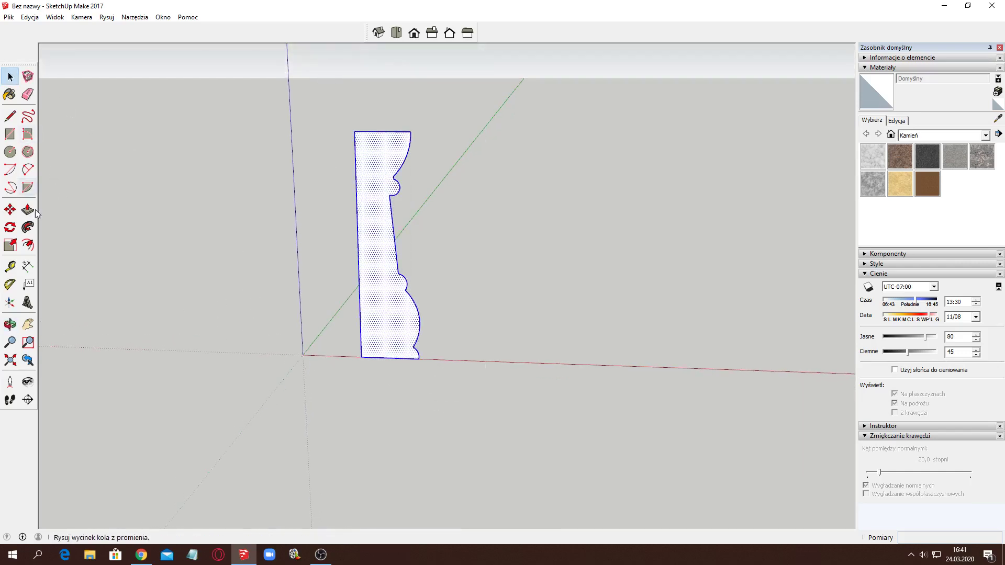
# - Move the profile's bottom-left corner onto the axis origin and recentre the view on it
pyautogui.click(10, 209)
pyautogui.moveTo(362, 357); pyautogui.dragTo(302, 355)
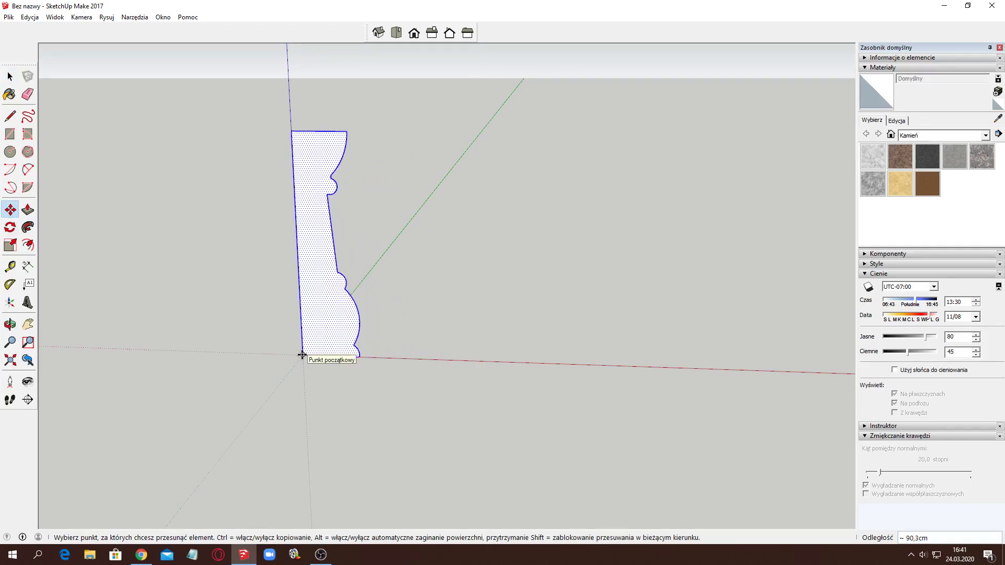
pyautogui.moveTo(526, 330)
pyautogui.mouseDown(button='middle')
pyautogui.moveTo(382, 425)
pyautogui.moveTo(526, 365)
pyautogui.moveTo(359, 415)
pyautogui.mouseUp(button='middle')
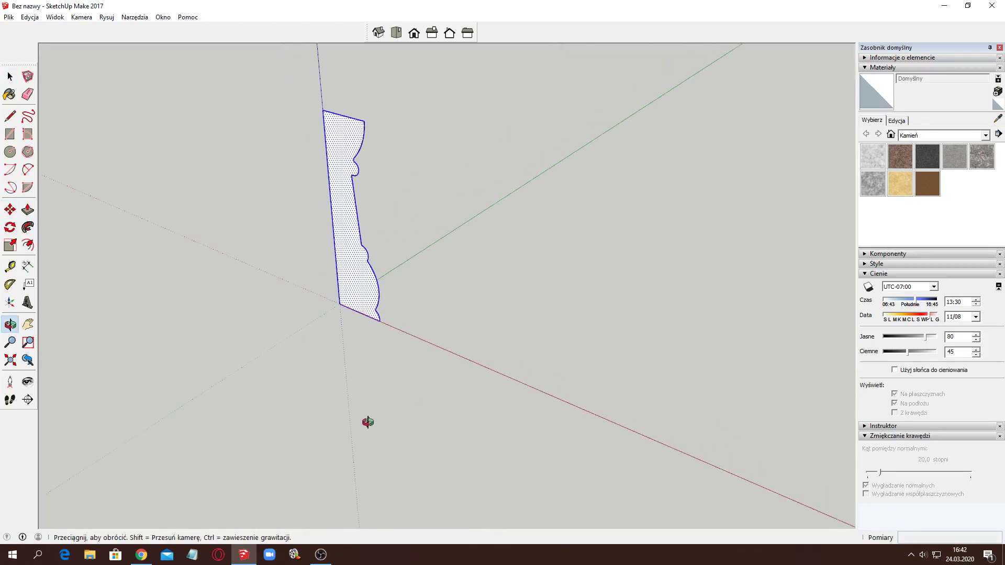
pyautogui.press('h')
pyautogui.moveTo(282, 343); pyautogui.dragTo(424, 368)
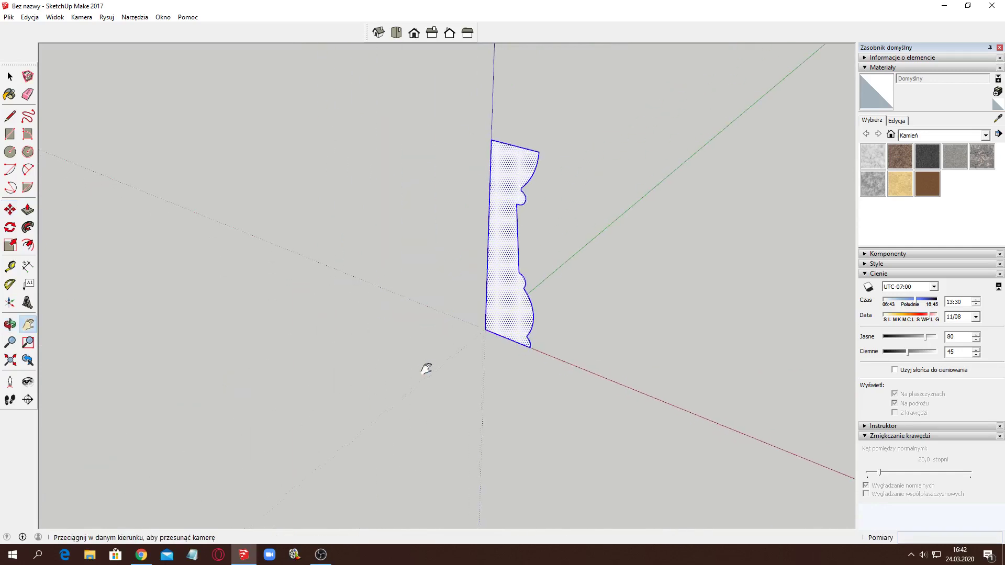
pyautogui.moveTo(516, 420); pyautogui.dragTo(514, 361, button='middle')
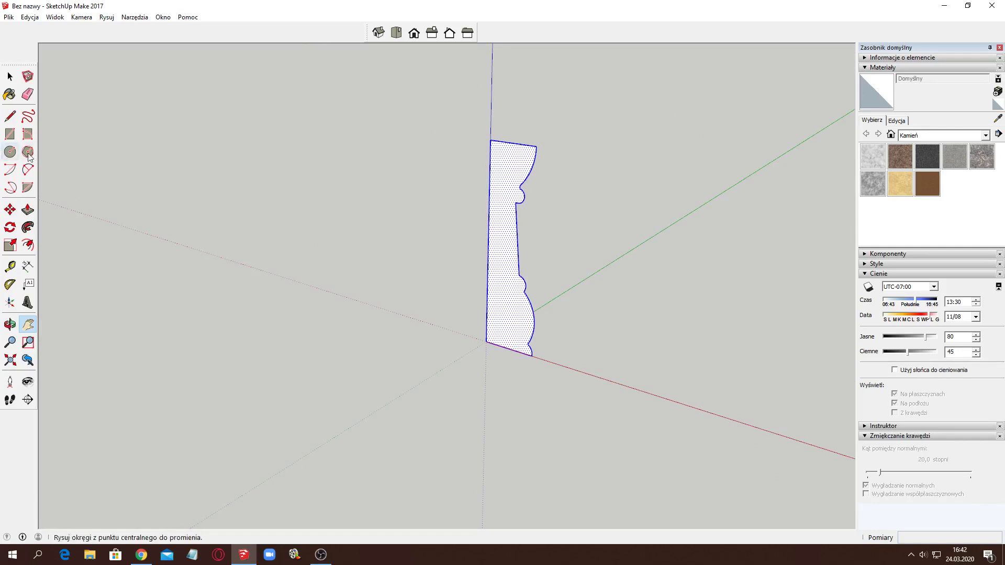
pyautogui.press('space')
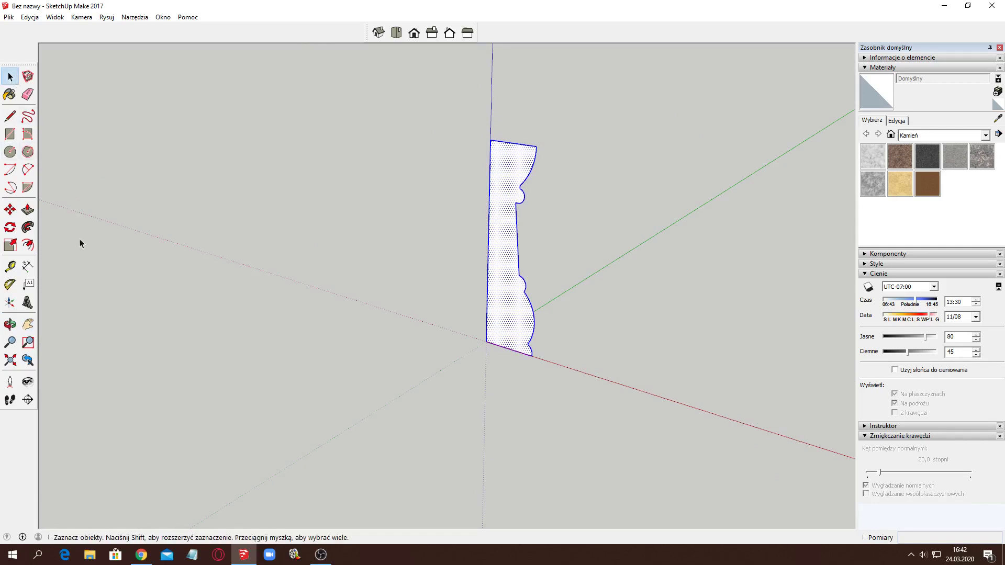
# - Draw a 24-sided, 240,1cm-radius circle at the origin and delete its face, keeping the edge
pyautogui.click(10, 151)
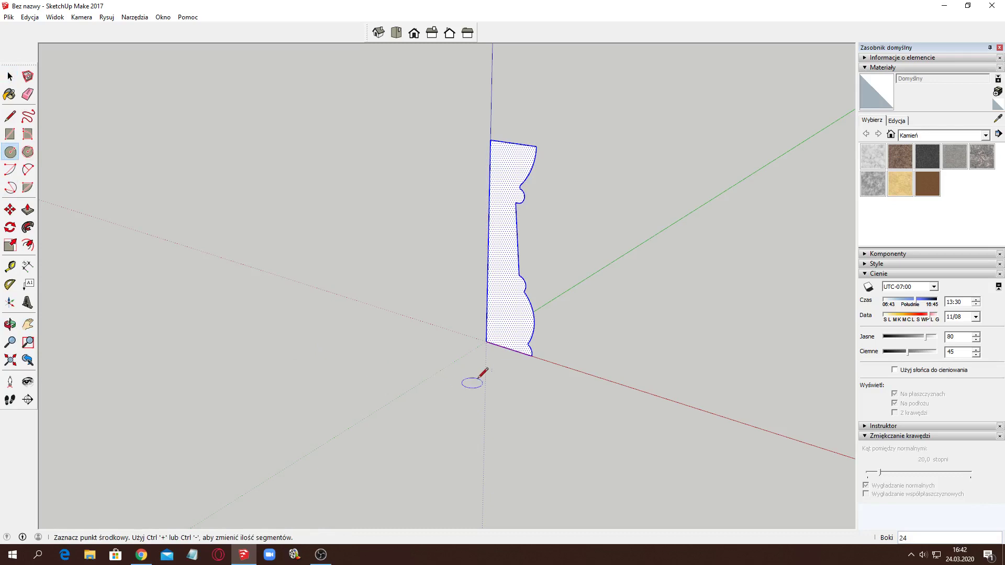
pyautogui.click(486, 341)
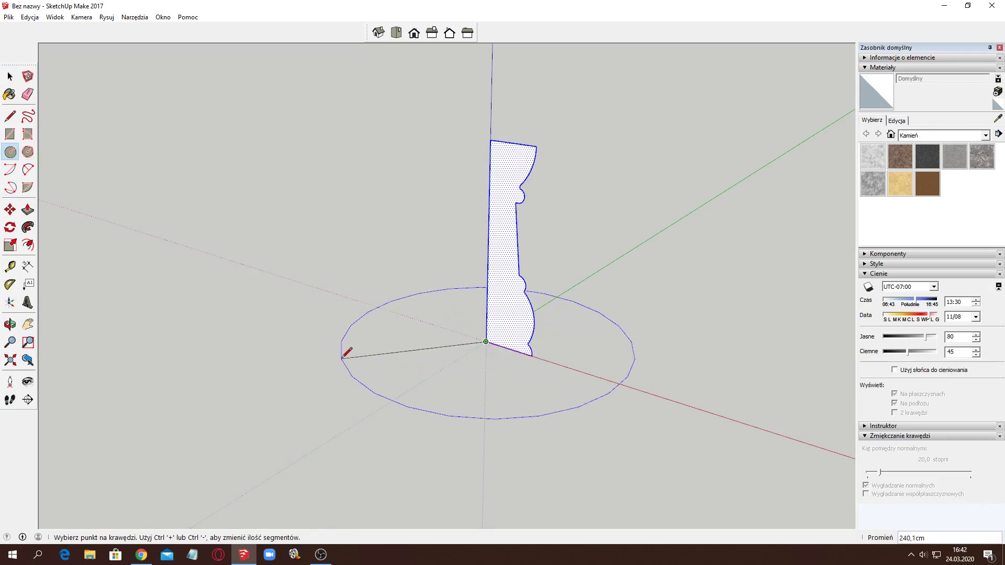
pyautogui.click(345, 352)
pyautogui.click(10, 76)
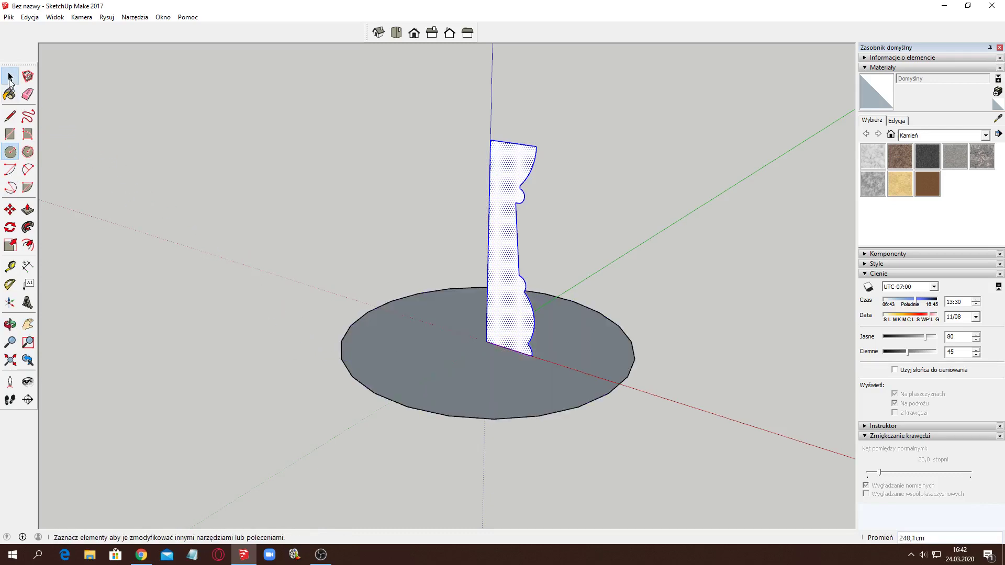
pyautogui.click(430, 354)
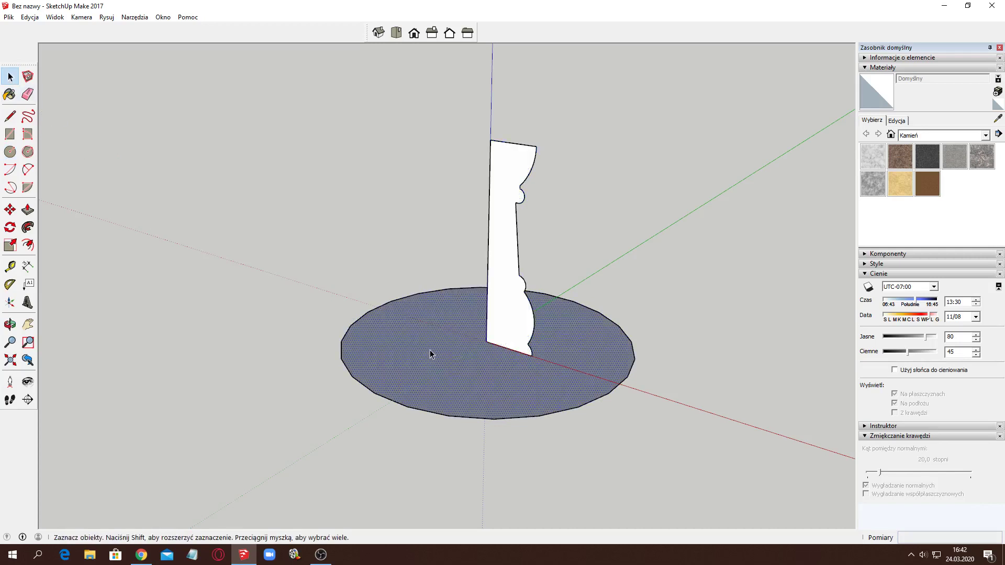
pyautogui.press('Delete')
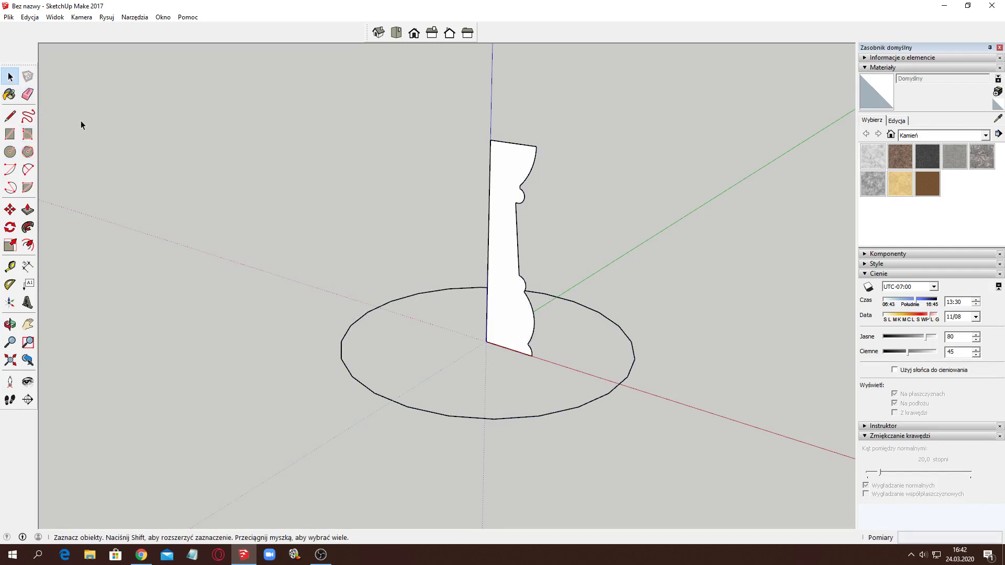
# - Sweep the half-profile around the circle edge with Follow Me to form the solid rook
pyautogui.click(473, 418)
pyautogui.click(28, 228)
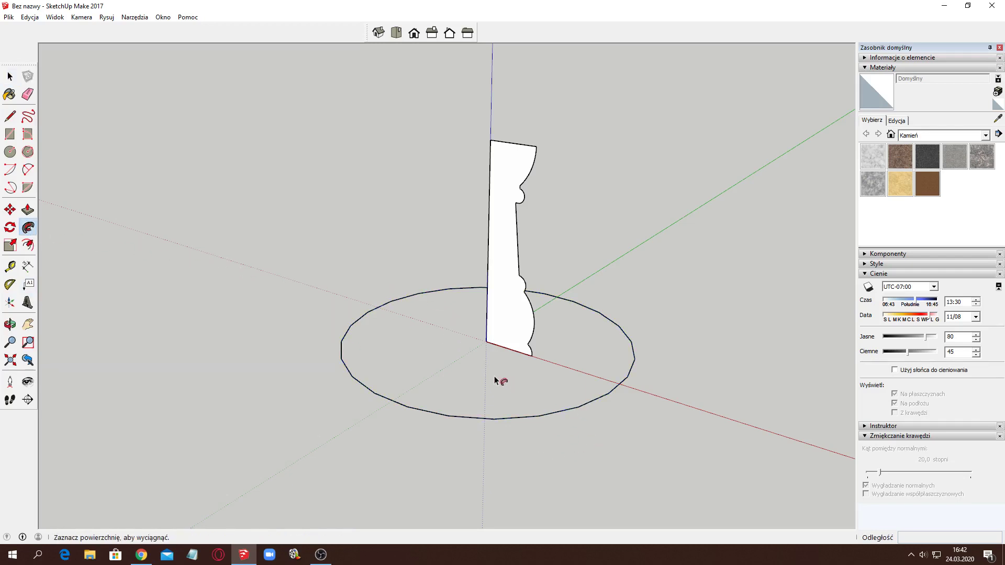
pyautogui.click(506, 274)
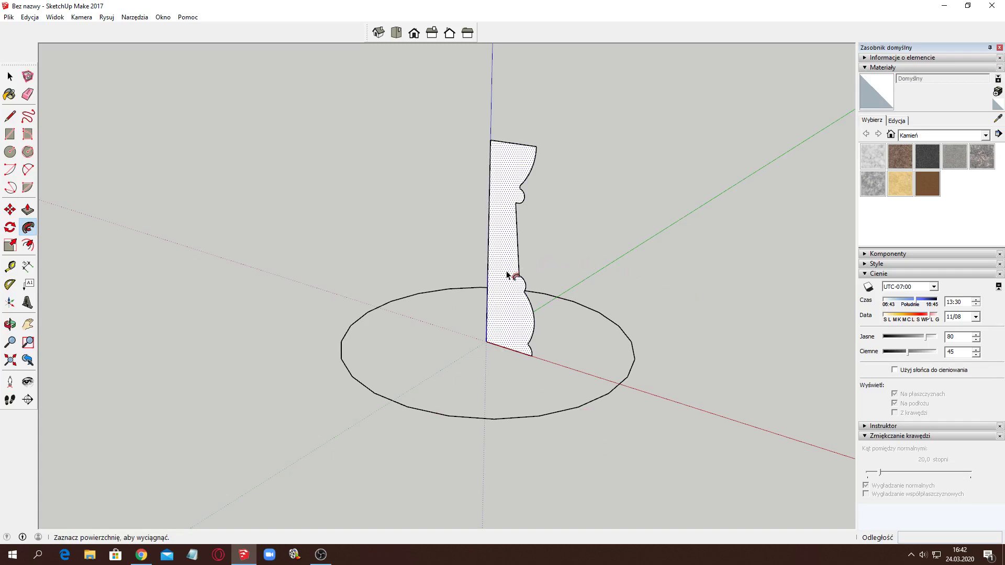
pyautogui.click(507, 274)
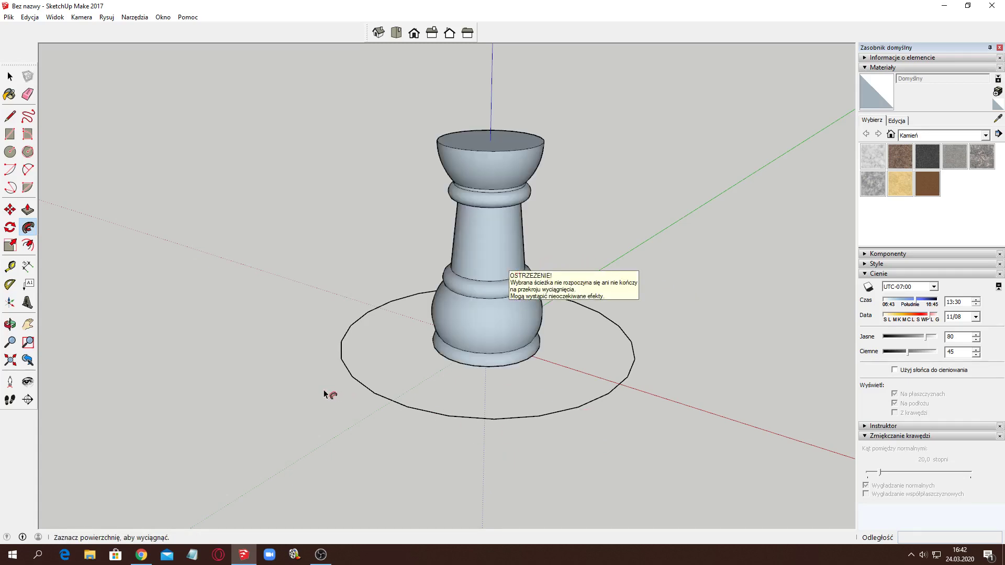
pyautogui.moveTo(326, 396)
pyautogui.mouseDown(button='middle')
pyautogui.moveTo(292, 380)
pyautogui.moveTo(456, 286)
pyautogui.moveTo(596, 417)
pyautogui.moveTo(550, 466)
pyautogui.mouseUp(button='middle')
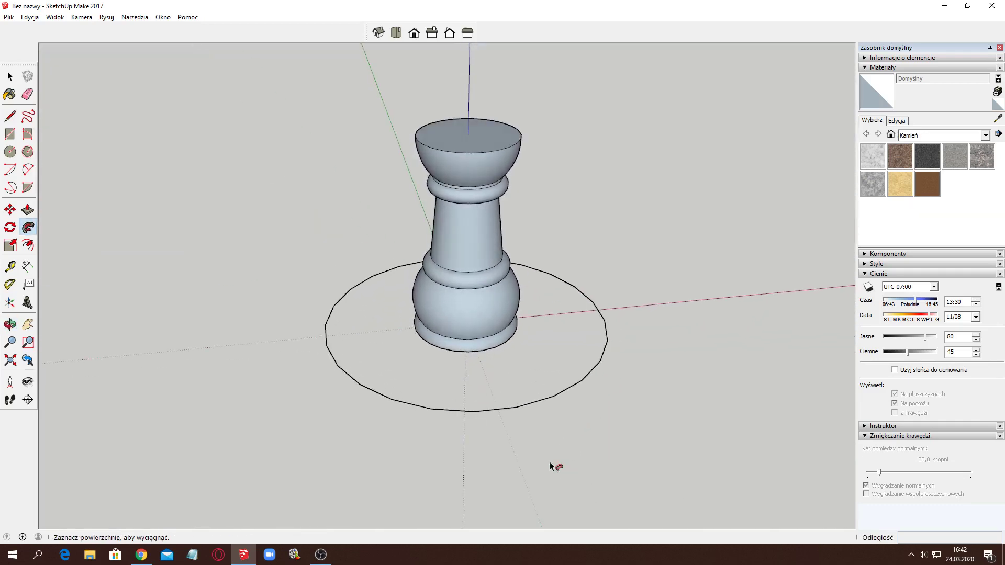
# - Delete the guide circle around the rook's base
pyautogui.press('space')
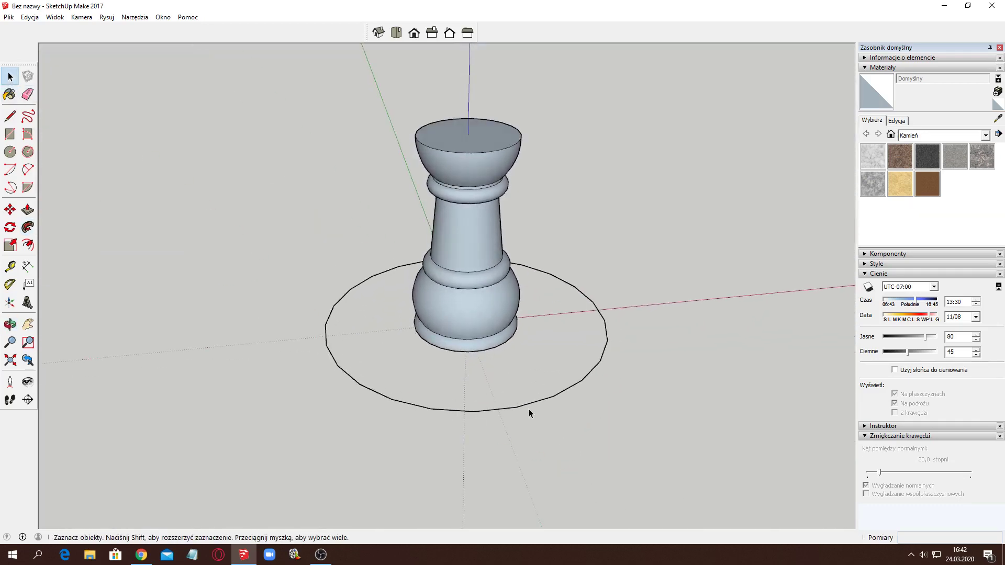
pyautogui.click(529, 406)
pyautogui.press('Delete')
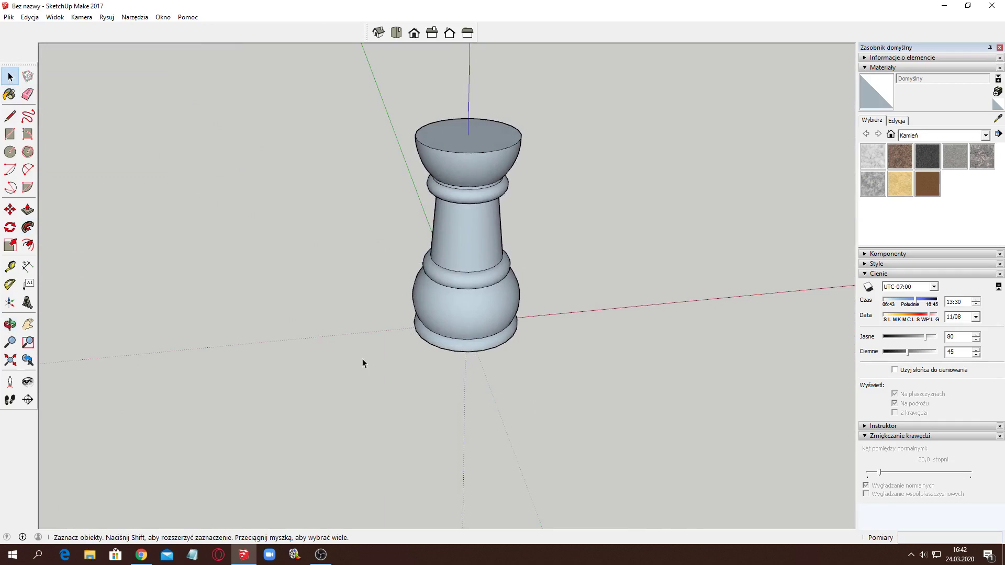
# - Orbit to view the rook's flat top from above, checking it against the reference rook picture
pyautogui.moveTo(362, 359)
pyautogui.mouseDown(button='middle')
pyautogui.moveTo(350, 227)
pyautogui.moveTo(357, 254)
pyautogui.moveTo(272, 115)
pyautogui.moveTo(286, 265)
pyautogui.moveTo(494, 183)
pyautogui.mouseUp(button='middle')
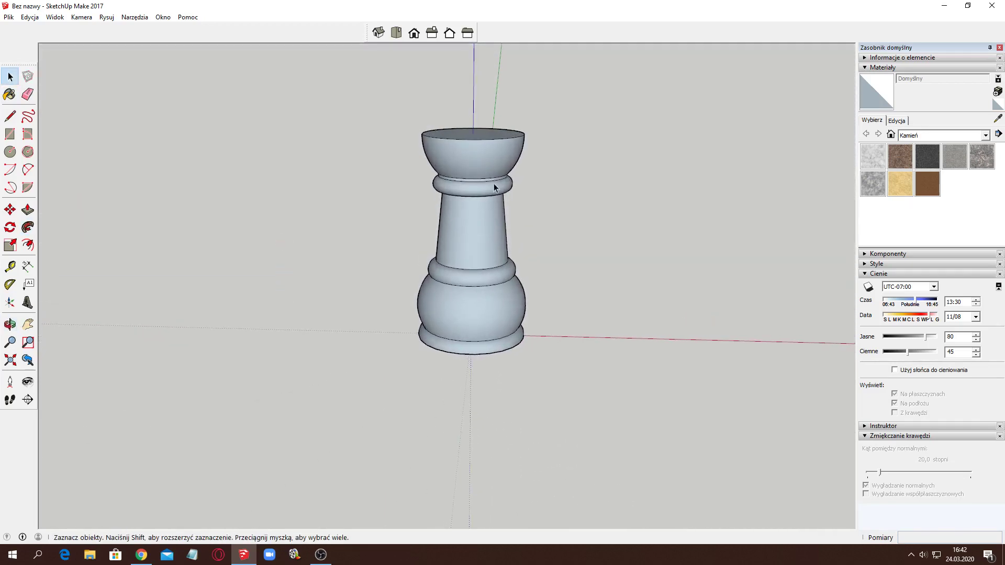
pyautogui.click(141, 555)
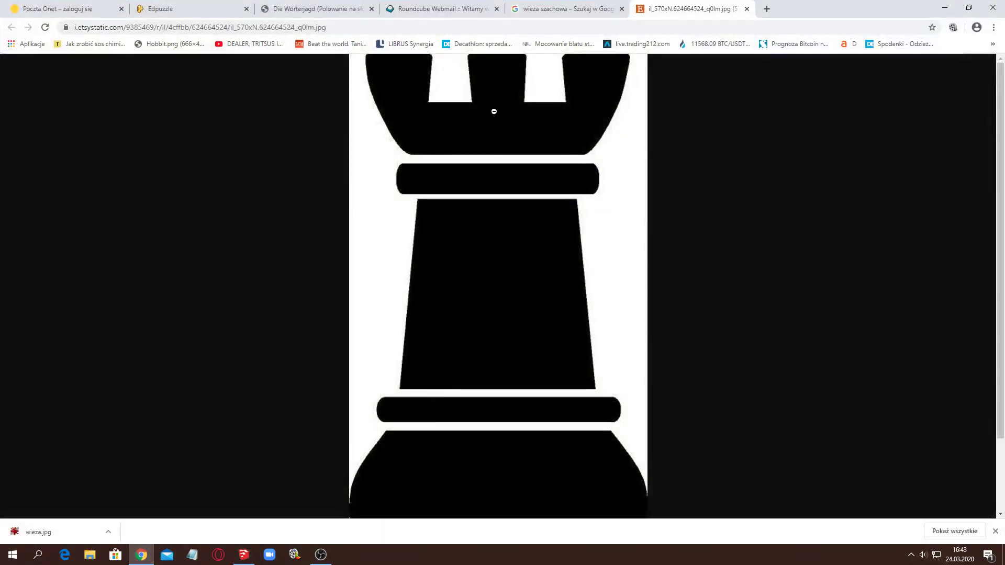
pyautogui.click(244, 555)
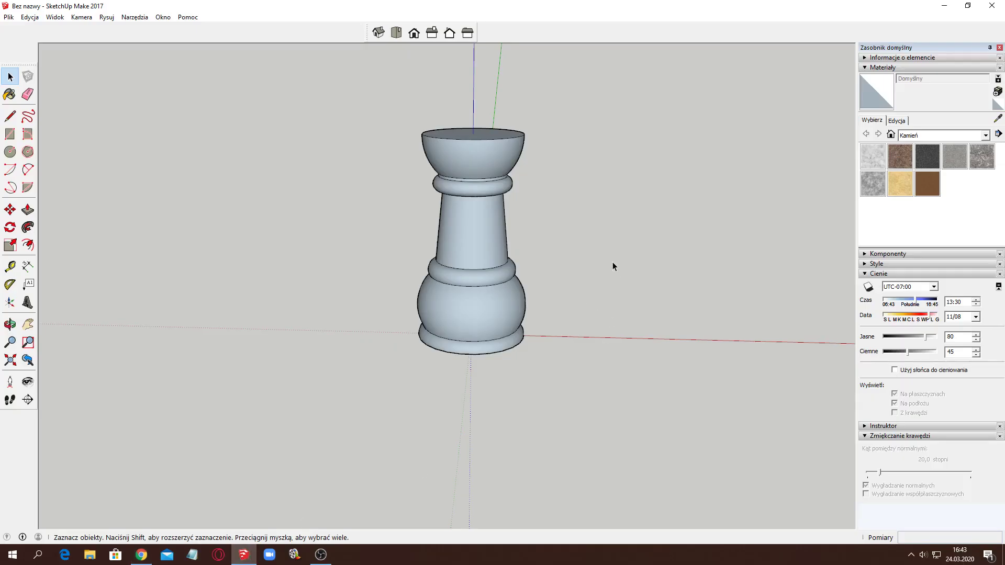
pyautogui.moveTo(636, 245); pyautogui.dragTo(601, 335, button='middle')
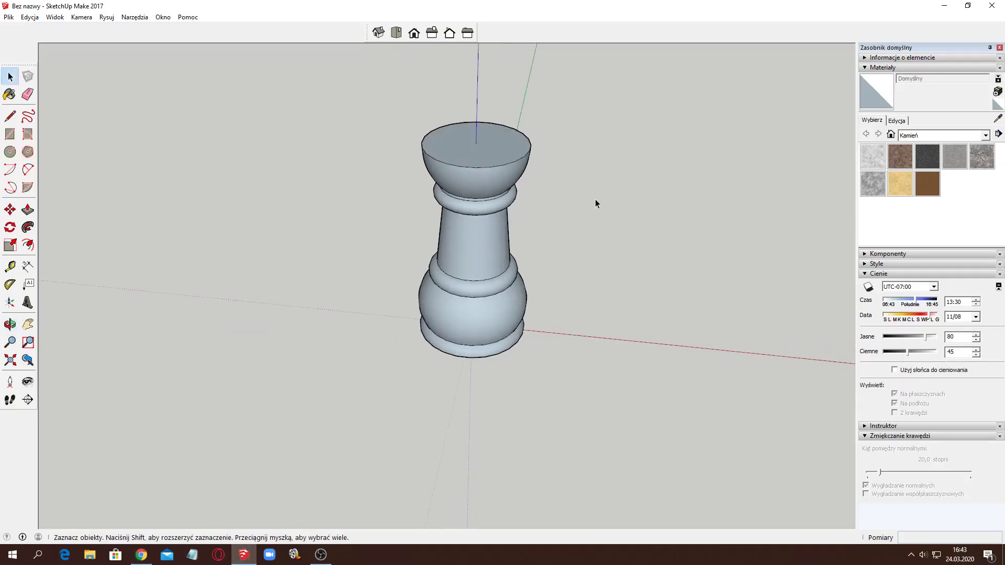
pyautogui.moveTo(595, 202)
pyautogui.mouseDown(button='middle')
pyautogui.moveTo(584, 279)
pyautogui.moveTo(627, 128)
pyautogui.mouseUp(button='middle')
pyautogui.moveTo(584, 298)
pyautogui.mouseDown(button='middle')
pyautogui.moveTo(583, 164)
pyautogui.moveTo(574, 281)
pyautogui.moveTo(597, 189)
pyautogui.moveTo(573, 274)
pyautogui.mouseUp(button='middle')
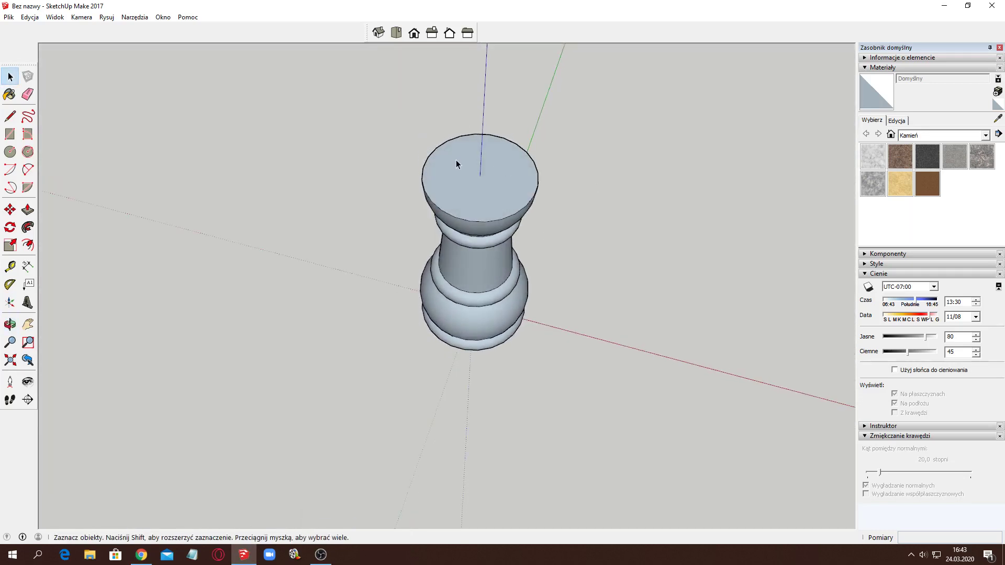
# - Offset the rook's top edge about 20,8cm inward to create an inner circle
pyautogui.click(10, 151)
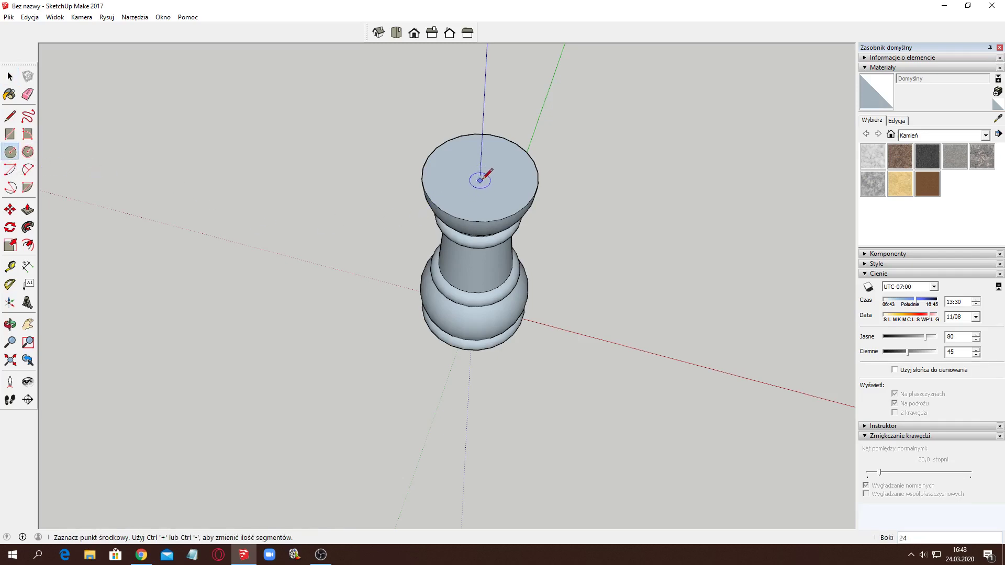
pyautogui.scroll(2, 483, 178)
pyautogui.scroll(-2, 483, 178)
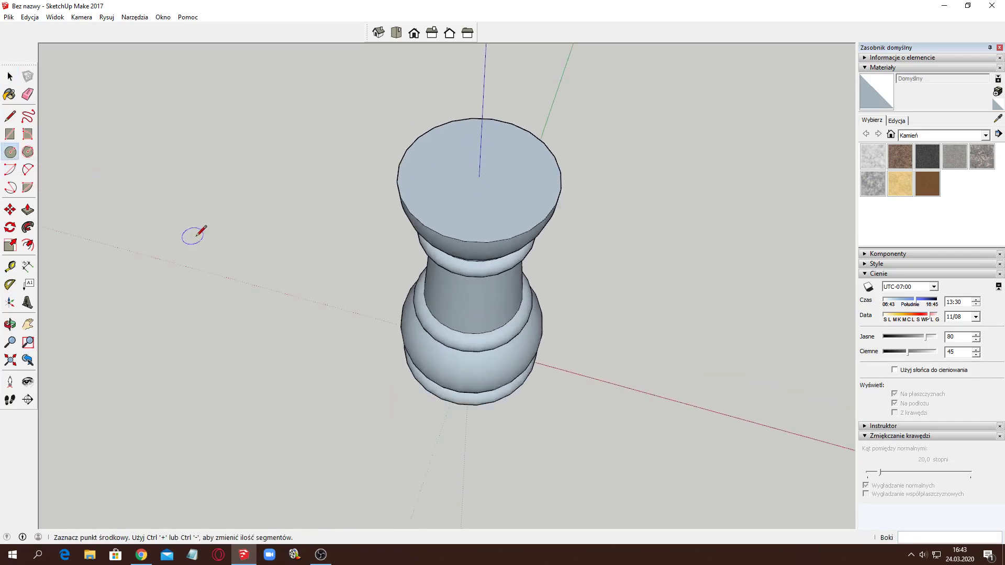
pyautogui.click(27, 246)
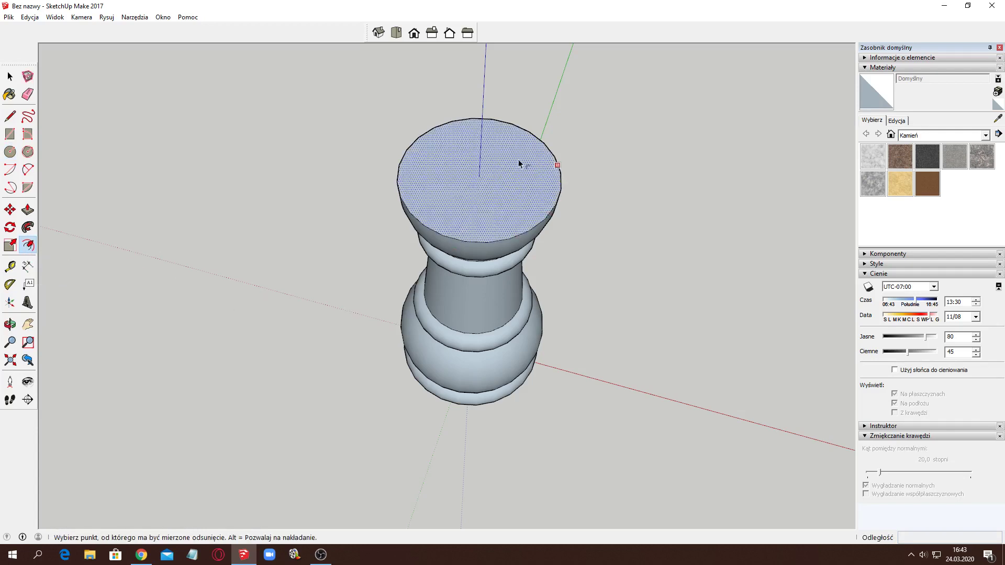
pyautogui.click(443, 128)
pyautogui.click(464, 170)
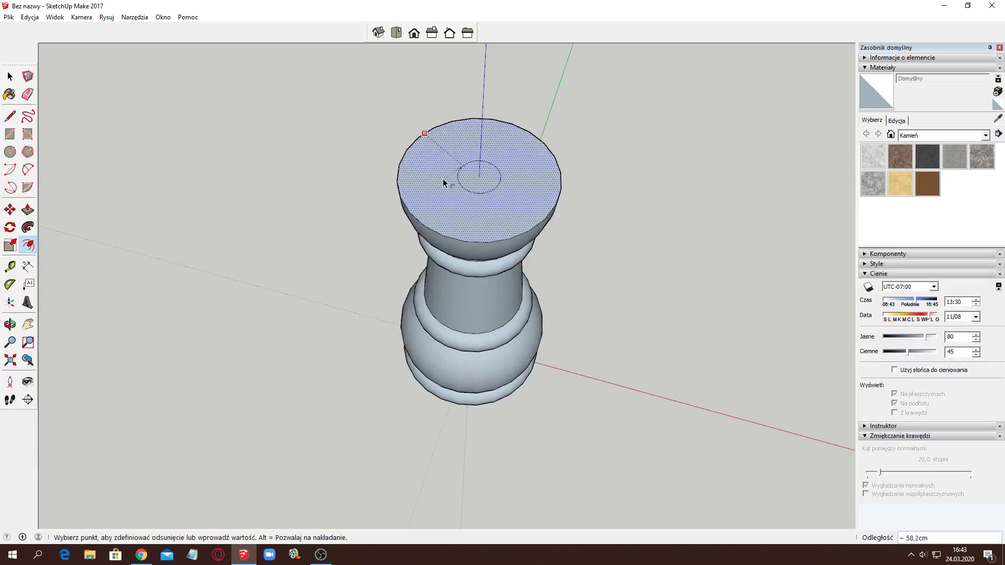
pyautogui.click(386, 182)
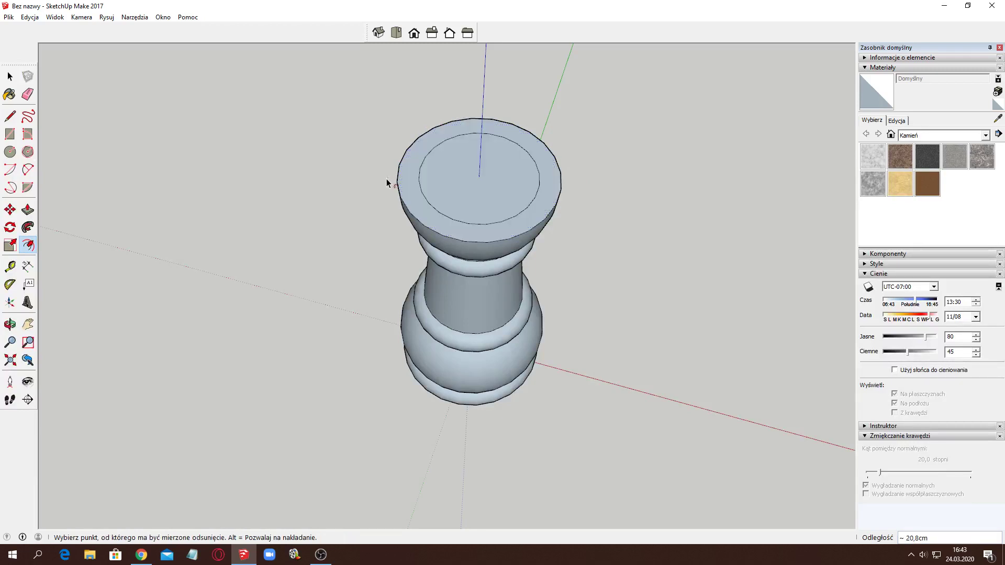
pyautogui.press('o')
pyautogui.moveTo(330, 382); pyautogui.dragTo(328, 276)
# - Push the inner top circle 20,4cm down with Push/Pull and orbit to inspect the hollow
pyautogui.press('f')
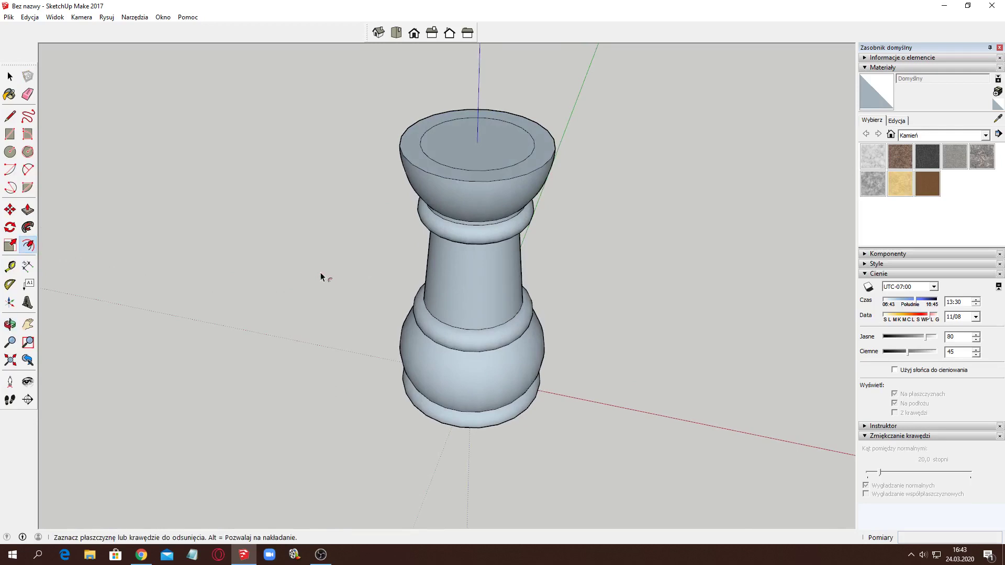
pyautogui.press('p')
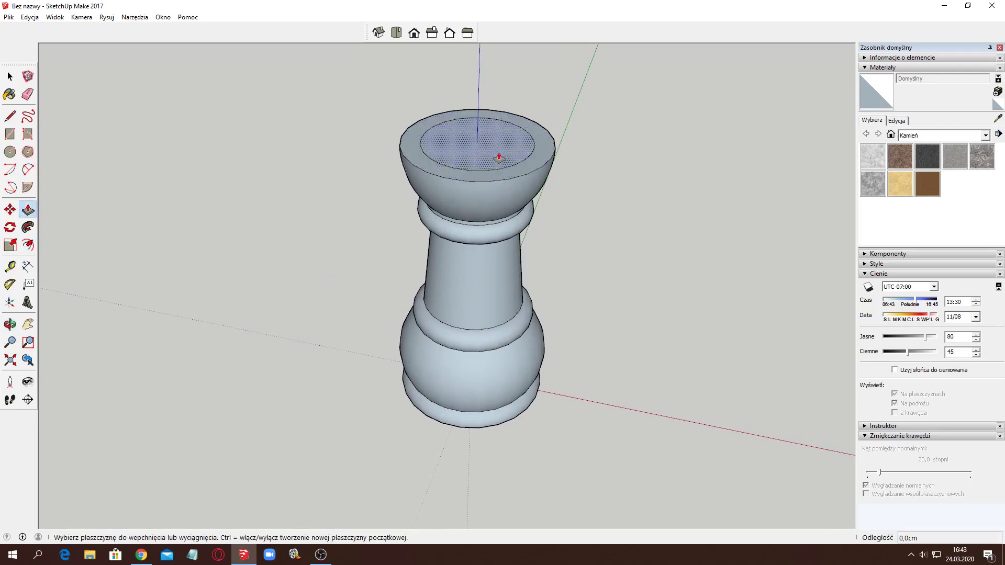
pyautogui.click(499, 155)
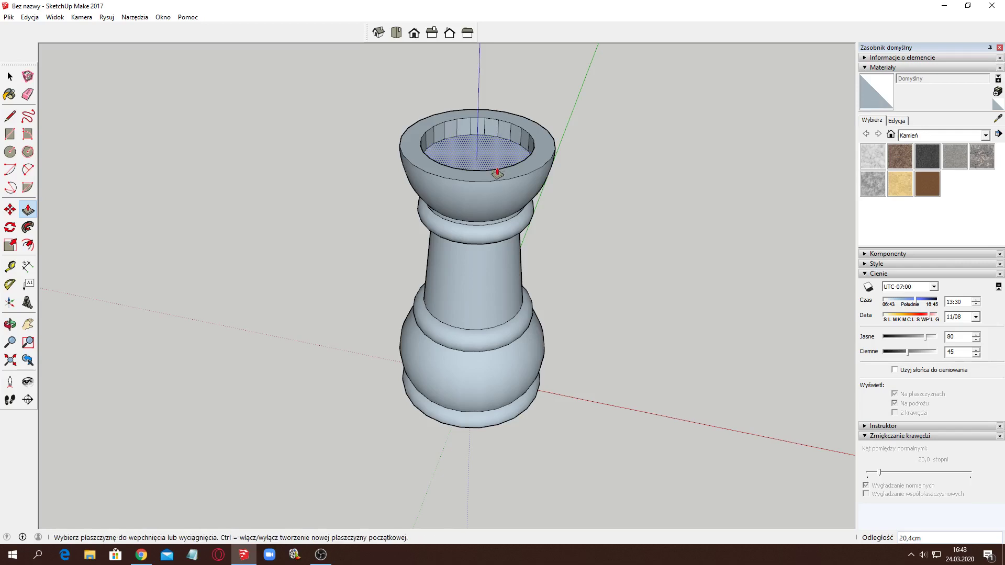
pyautogui.moveTo(589, 166)
pyautogui.mouseDown(button='middle')
pyautogui.moveTo(542, 261)
pyautogui.moveTo(459, 221)
pyautogui.moveTo(426, 152)
pyautogui.moveTo(472, 173)
pyautogui.mouseUp(button='middle')
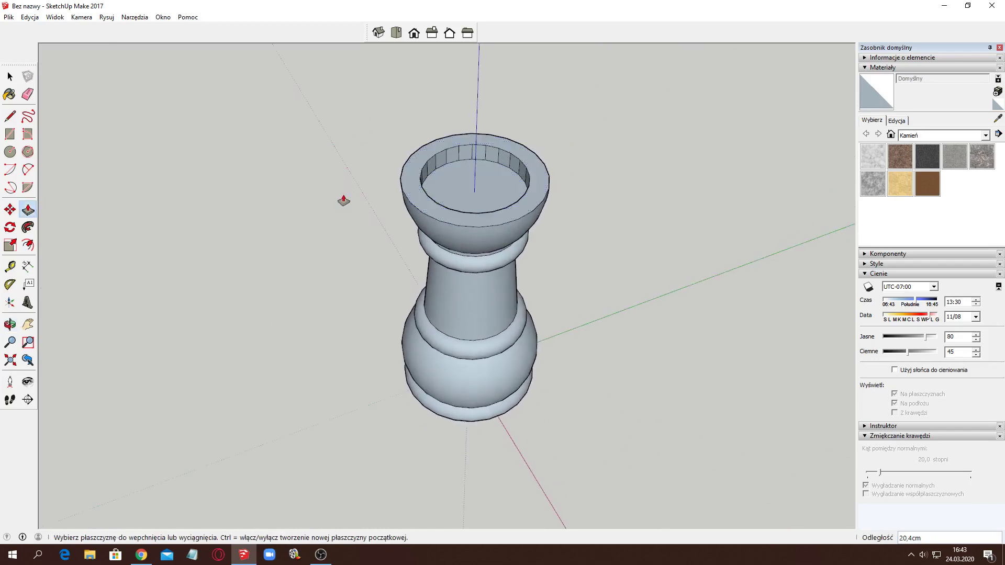
pyautogui.moveTo(343, 200)
pyautogui.mouseDown(button='middle')
pyautogui.moveTo(325, 168)
pyautogui.moveTo(335, 218)
pyautogui.mouseUp(button='middle')
pyautogui.moveTo(617, 221); pyautogui.dragTo(332, 204, button='middle')
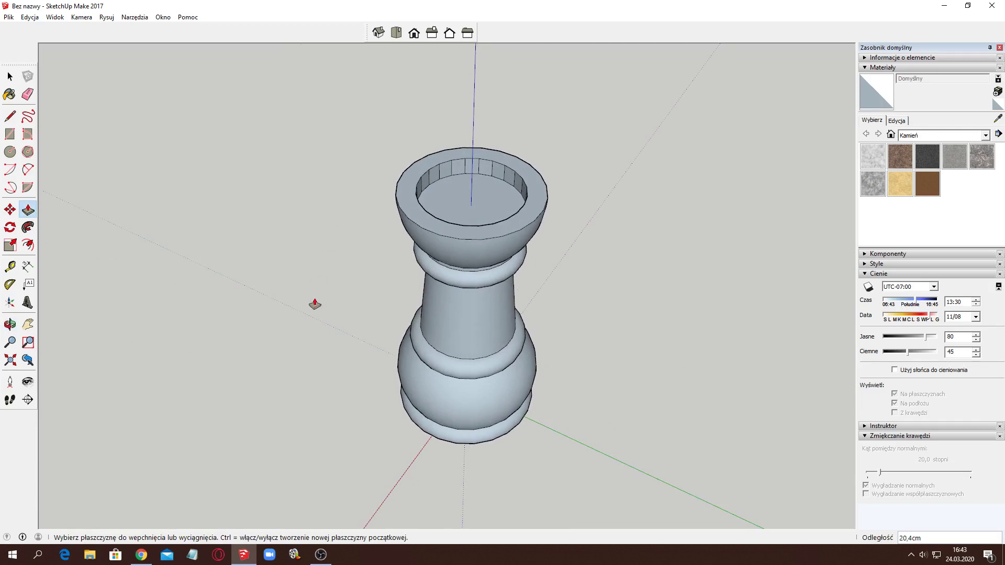
pyautogui.moveTo(315, 304)
pyautogui.mouseDown(button='middle')
pyautogui.moveTo(498, 252)
pyautogui.moveTo(402, 252)
pyautogui.mouseUp(button='middle')
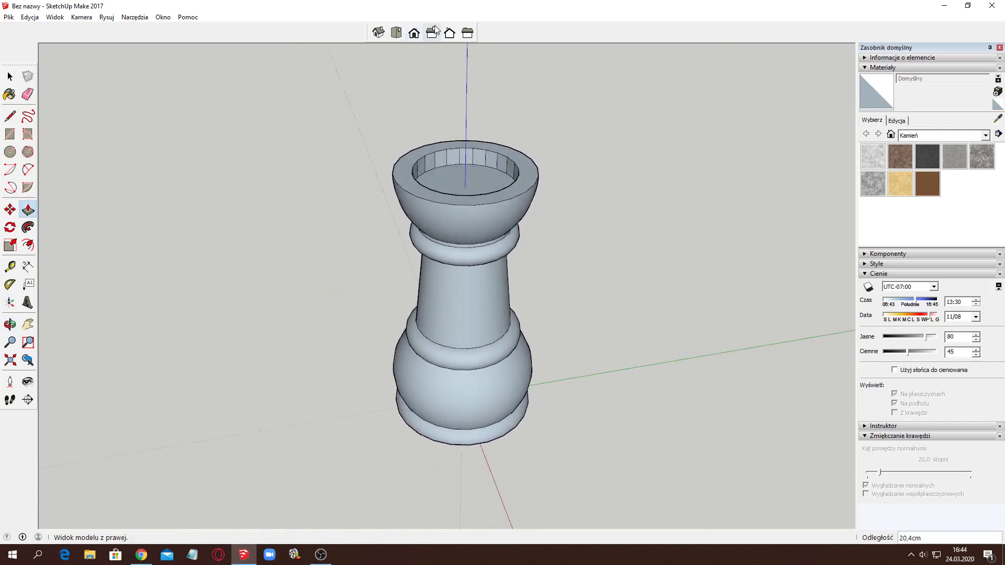
# - Switch to Top view and zoom in on the rook's crown
pyautogui.click(397, 33)
pyautogui.scroll(1, 445, 305)
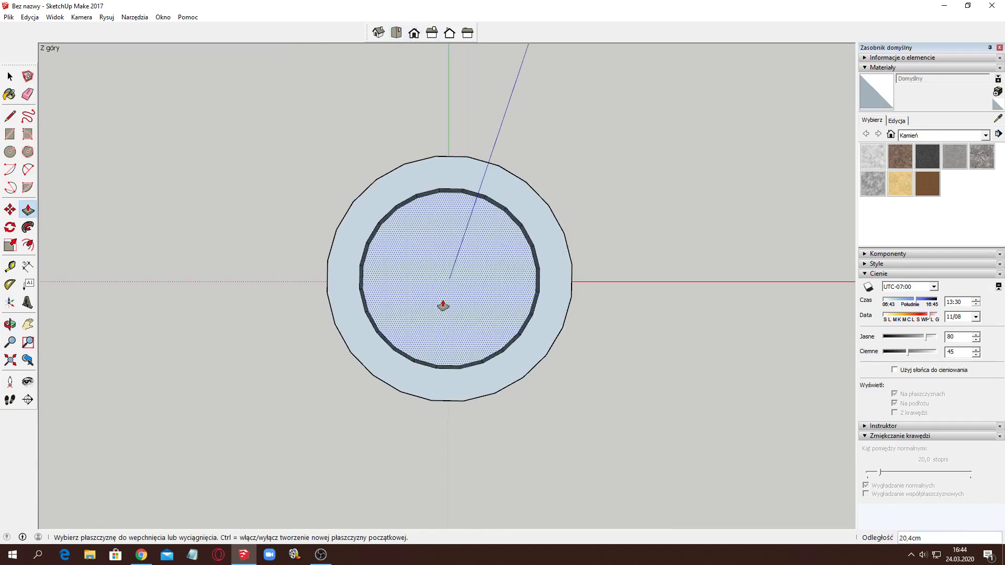
pyautogui.scroll(2, 443, 306)
pyautogui.scroll(1, 443, 306)
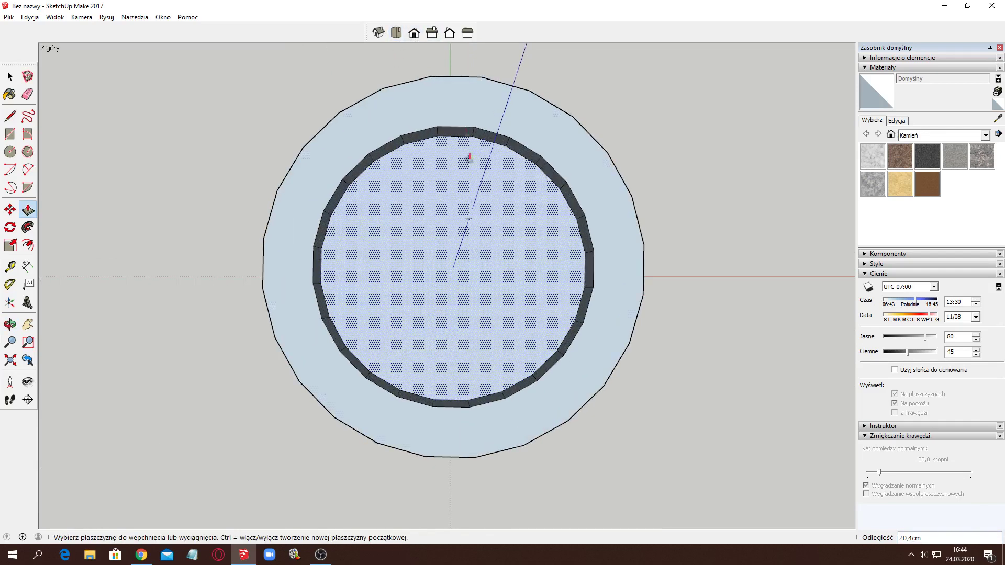
# - Draw six radial edges across the right half of the rim, inner to outer circle
pyautogui.click(10, 116)
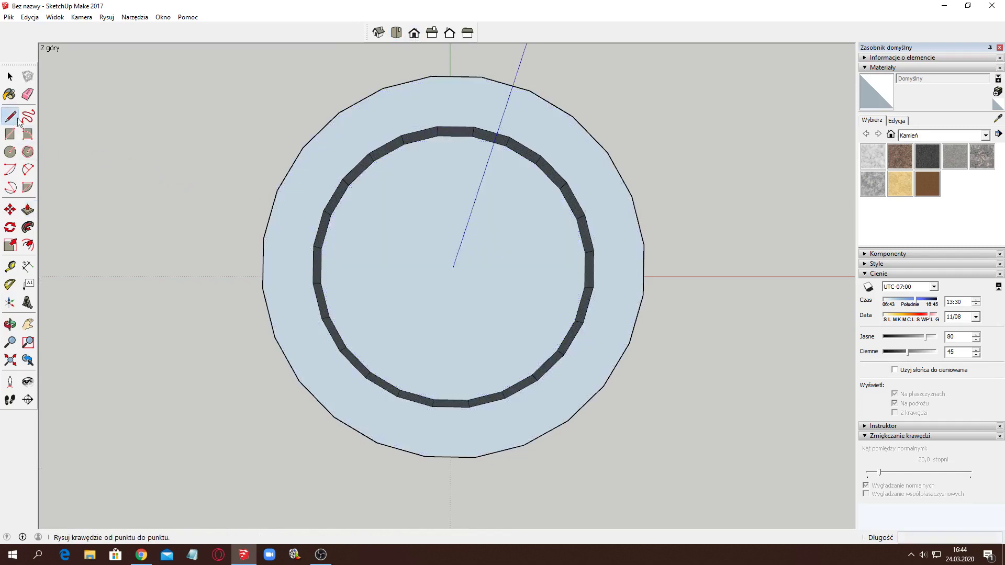
pyautogui.click(437, 126)
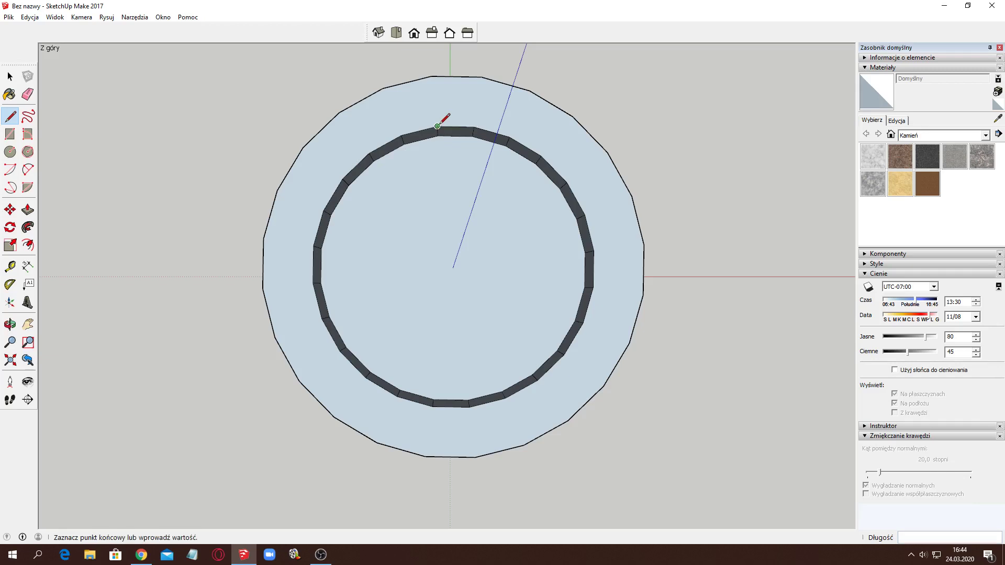
pyautogui.click(432, 77)
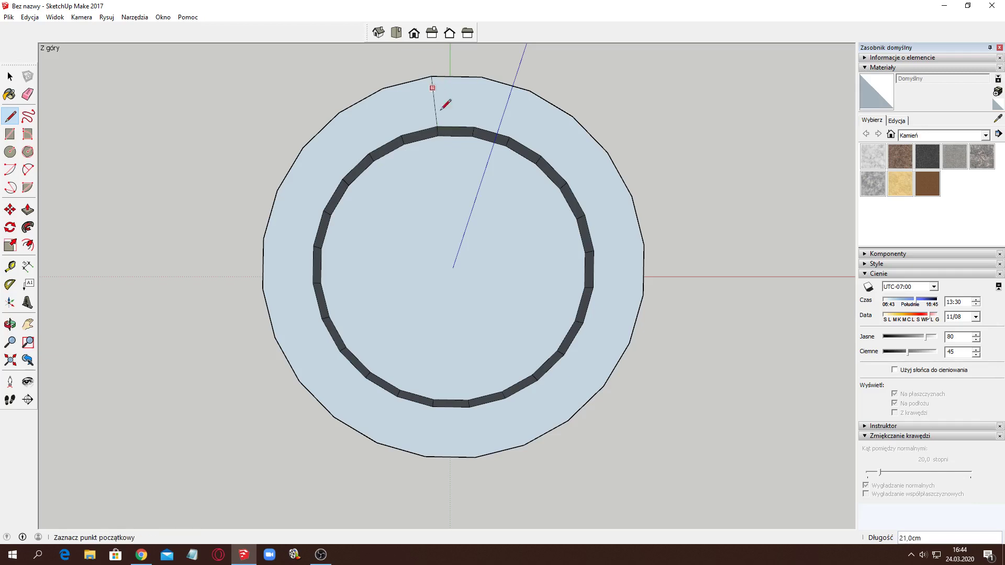
pyautogui.click(509, 137)
pyautogui.click(529, 90)
pyautogui.click(567, 183)
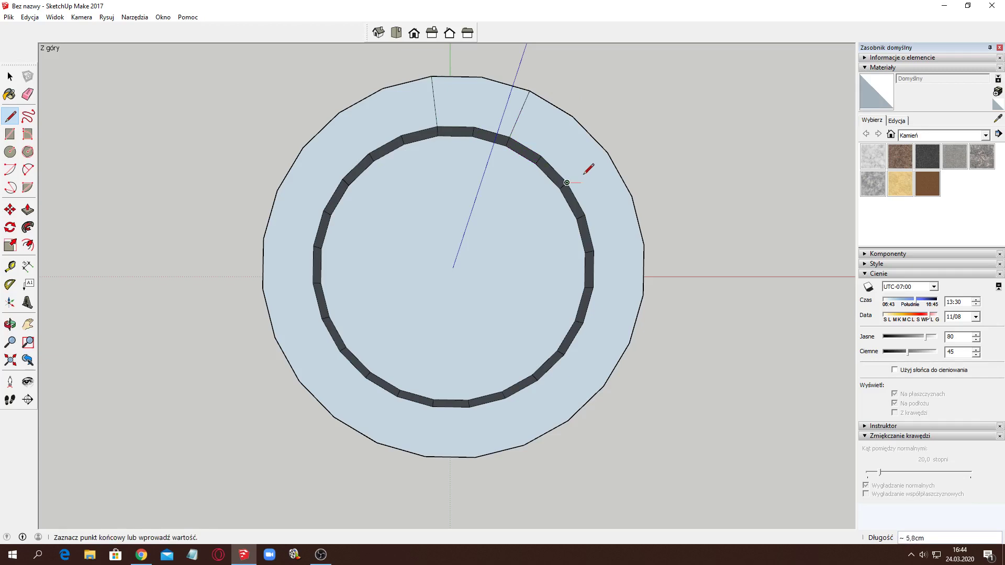
pyautogui.click(608, 153)
pyautogui.click(593, 251)
pyautogui.click(644, 245)
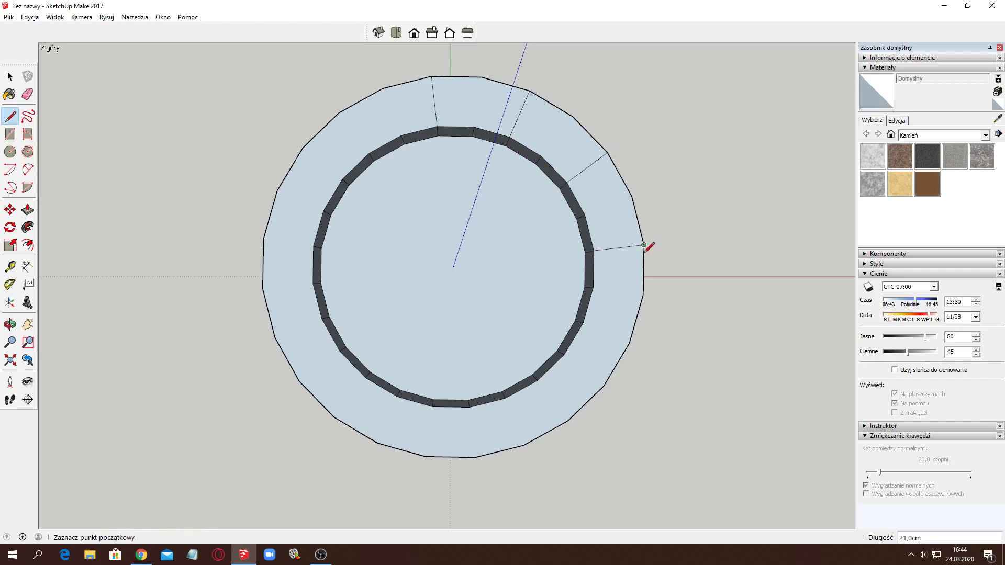
pyautogui.click(583, 323)
pyautogui.click(629, 343)
pyautogui.click(538, 380)
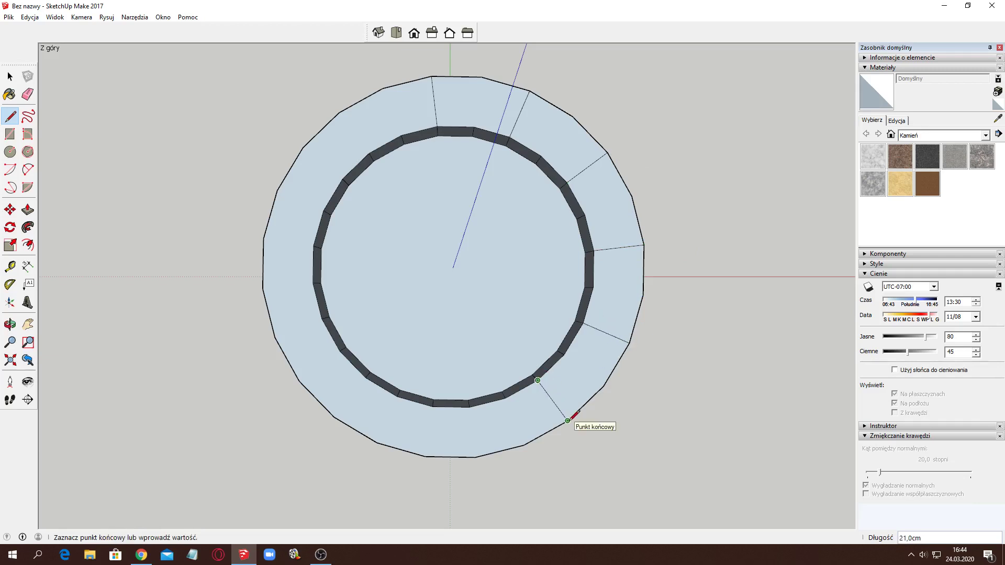
pyautogui.click(568, 420)
# - Draw the remaining six radial rim edges on the left half, then return to an angled view
pyautogui.click(469, 406)
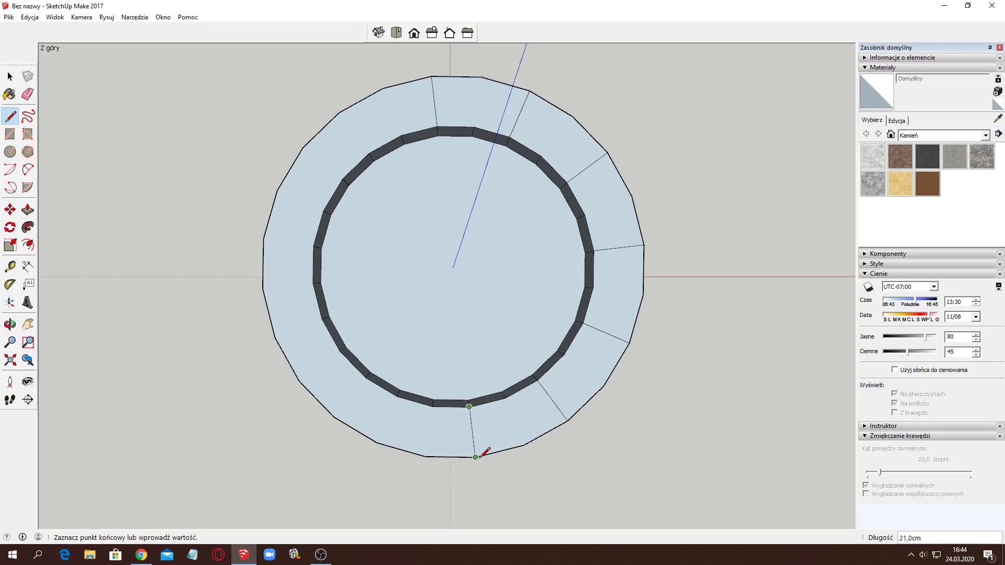
pyautogui.click(475, 458)
pyautogui.click(397, 397)
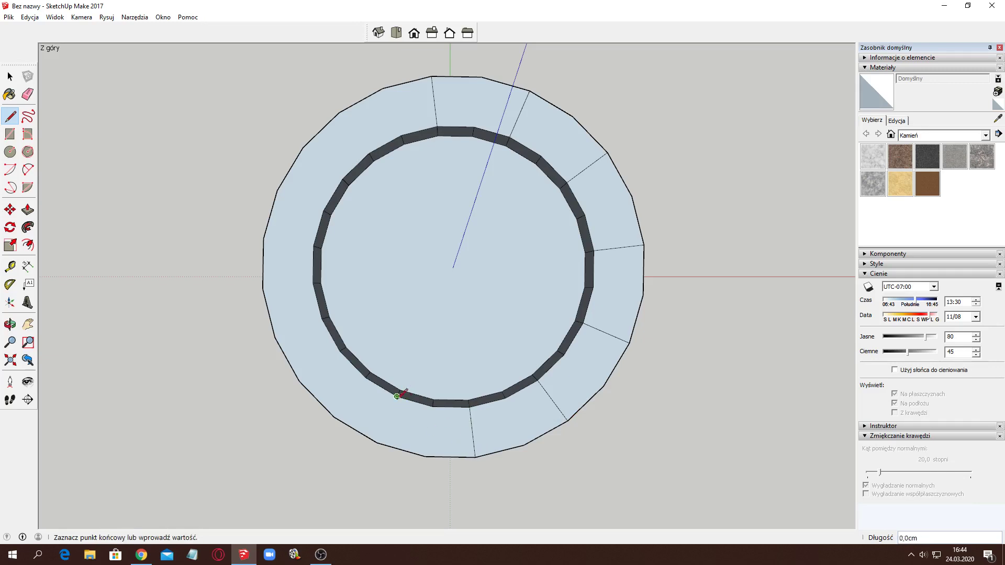
pyautogui.click(377, 443)
pyautogui.click(341, 351)
pyautogui.click(299, 381)
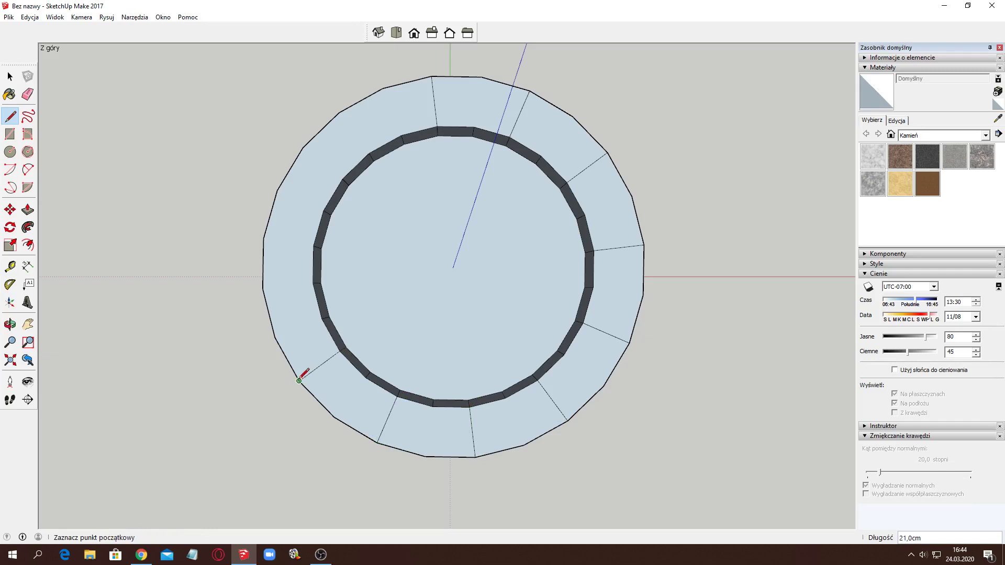
pyautogui.click(312, 282)
pyautogui.click(263, 287)
pyautogui.click(324, 210)
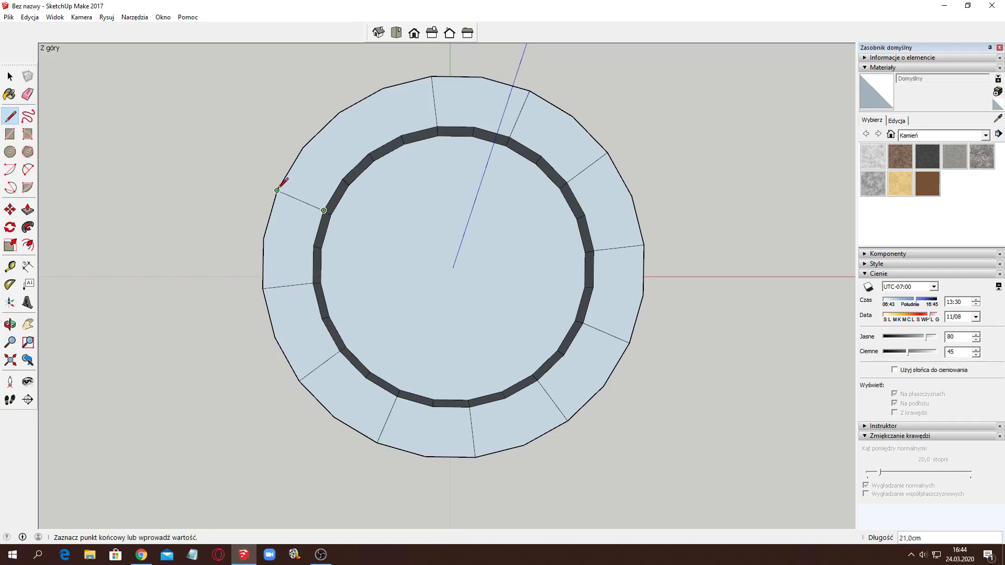
pyautogui.click(277, 190)
pyautogui.click(369, 153)
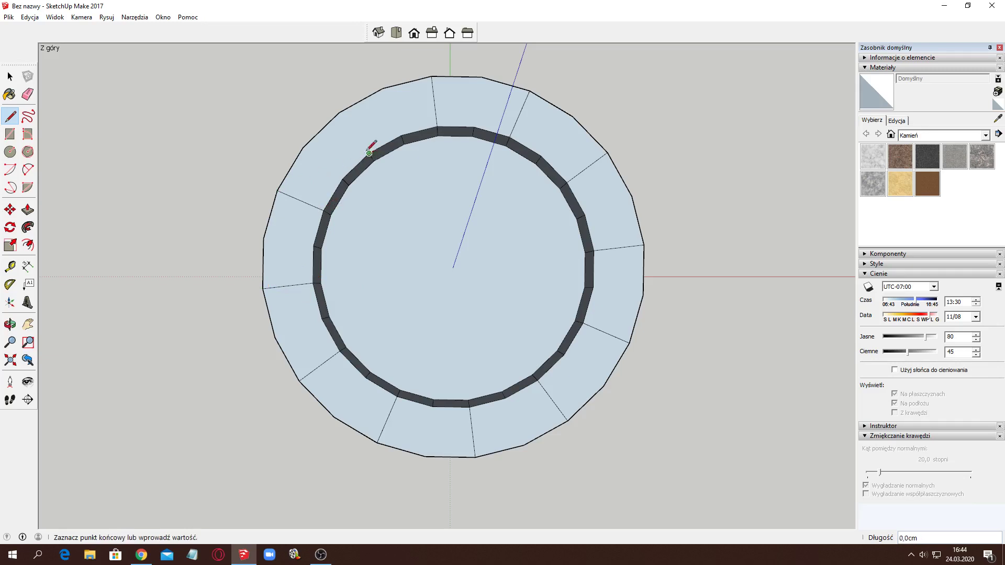
pyautogui.click(339, 112)
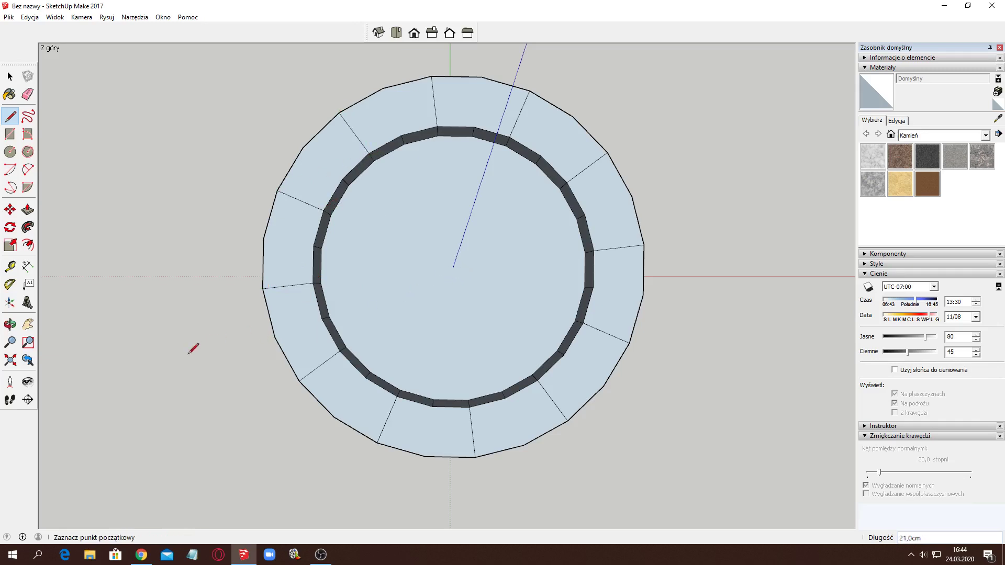
pyautogui.click(378, 33)
# - Pull the first rim segment up into a merlon, after cancelling two mistaken pushes
pyautogui.scroll(-2, 288, 173)
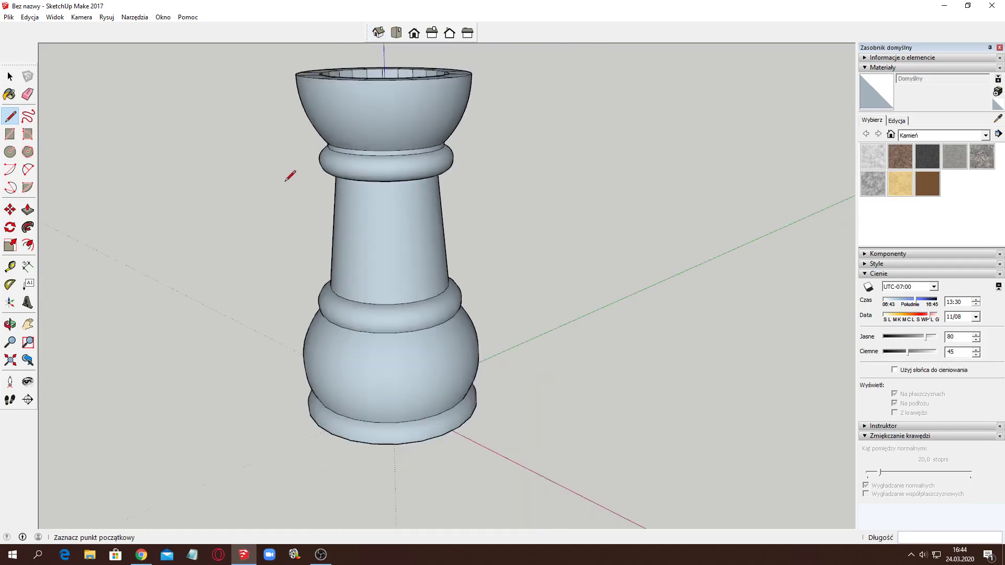
pyautogui.scroll(-2, 220, 147)
pyautogui.moveTo(220, 148); pyautogui.dragTo(237, 239, button='middle')
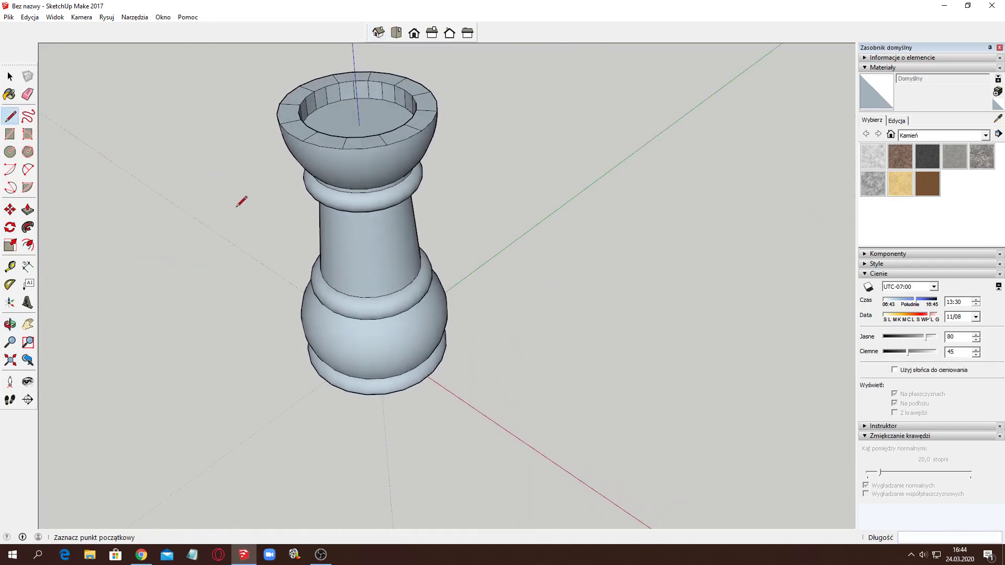
pyautogui.scroll(1, 262, 153)
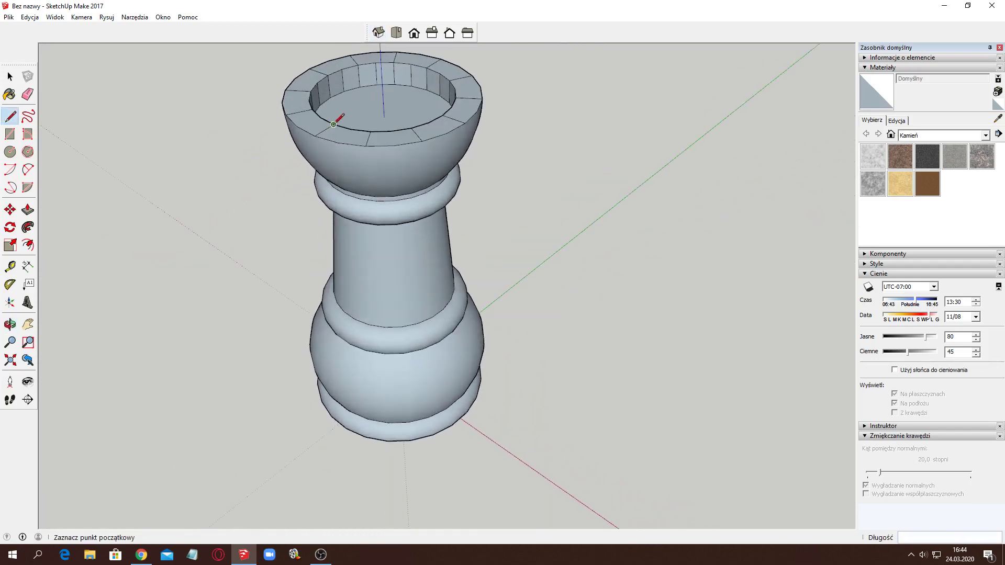
pyautogui.click(27, 210)
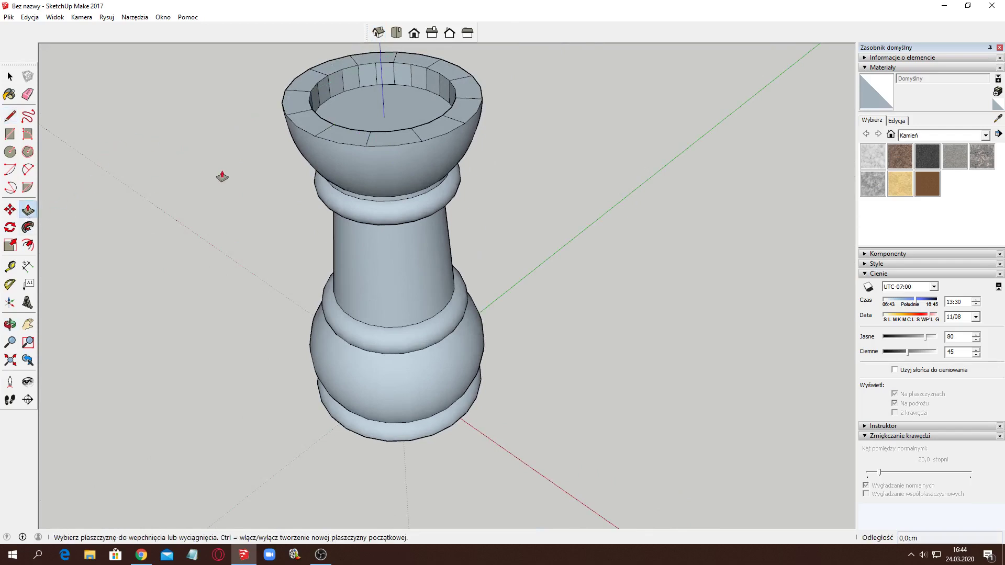
pyautogui.moveTo(394, 138); pyautogui.dragTo(392, 117)
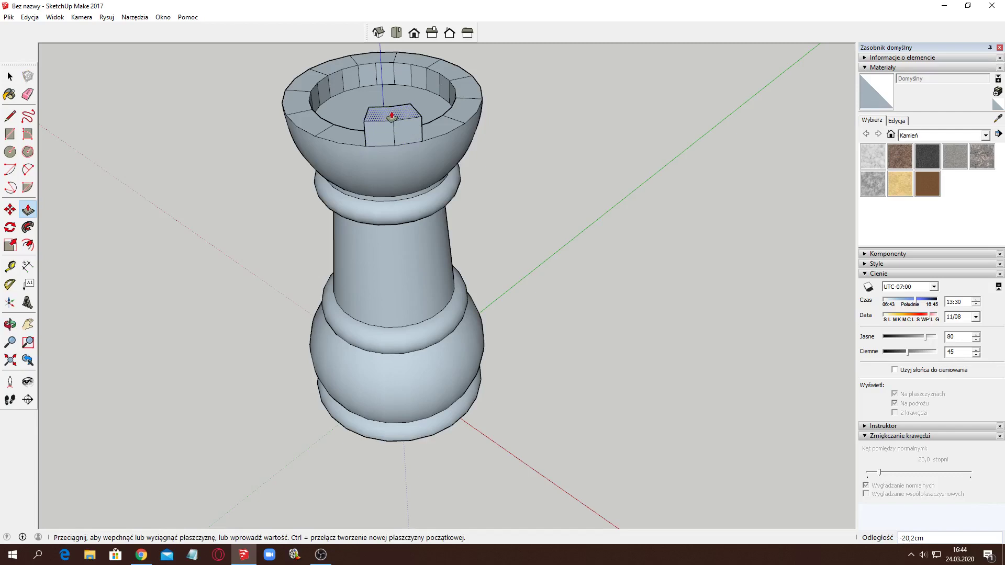
pyautogui.press('Escape')
pyautogui.moveTo(433, 131); pyautogui.dragTo(443, 155)
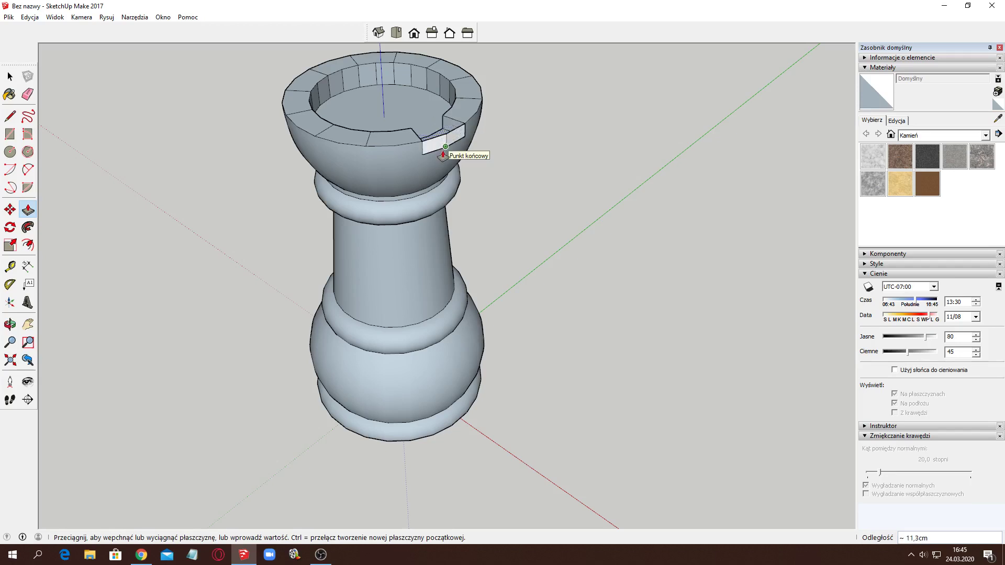
pyautogui.press('Escape')
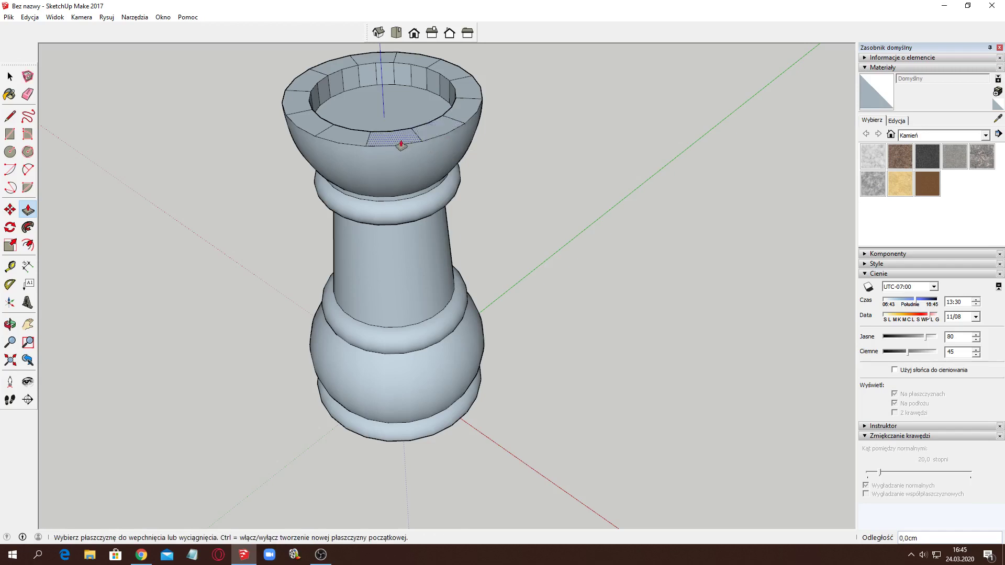
pyautogui.moveTo(400, 142); pyautogui.dragTo(398, 108)
pyautogui.moveTo(211, 272); pyautogui.dragTo(483, 233, button='middle')
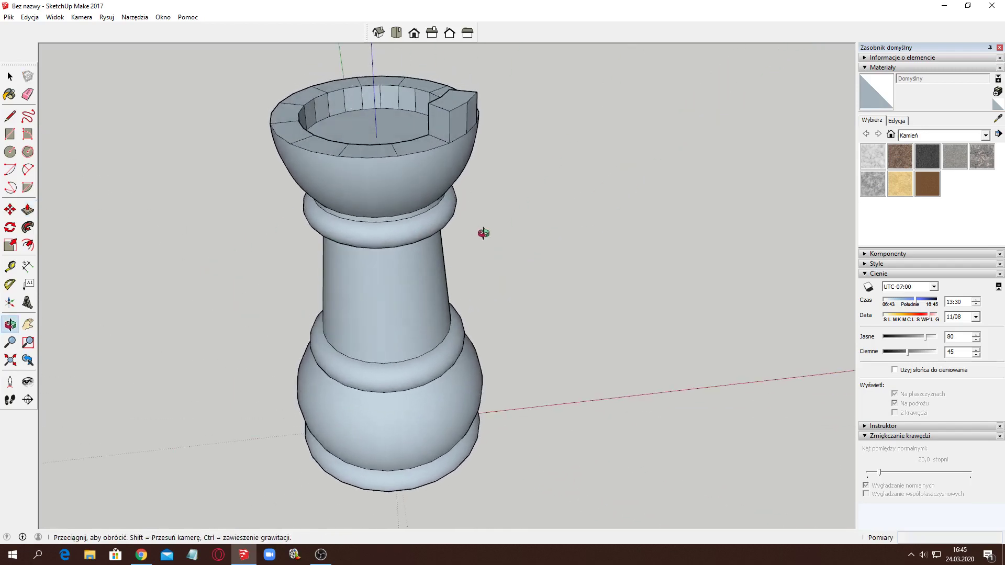
# - Raise the next alternating rim segments into merlons, orbiting between each
pyautogui.moveTo(381, 154); pyautogui.dragTo(424, 121)
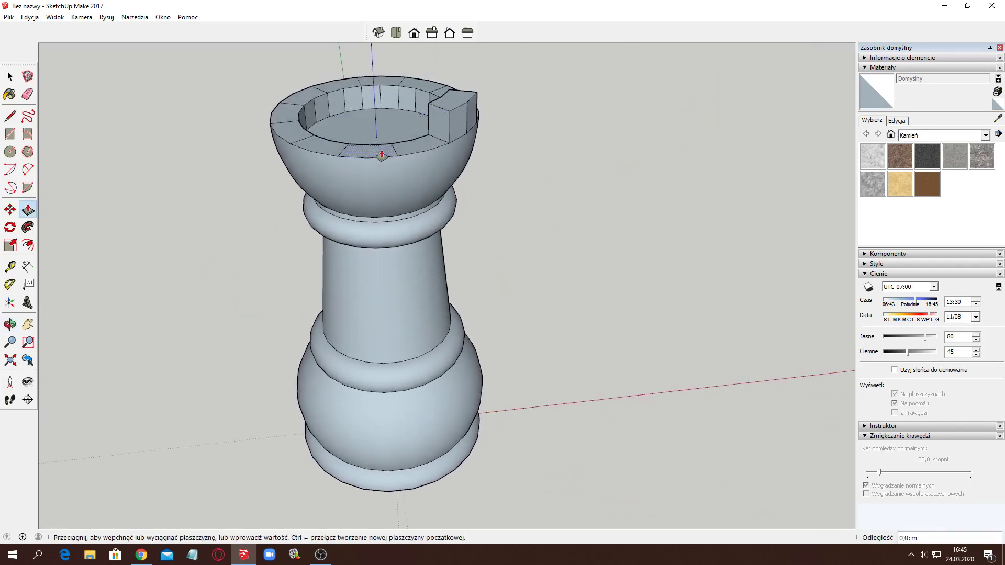
pyautogui.click(424, 121)
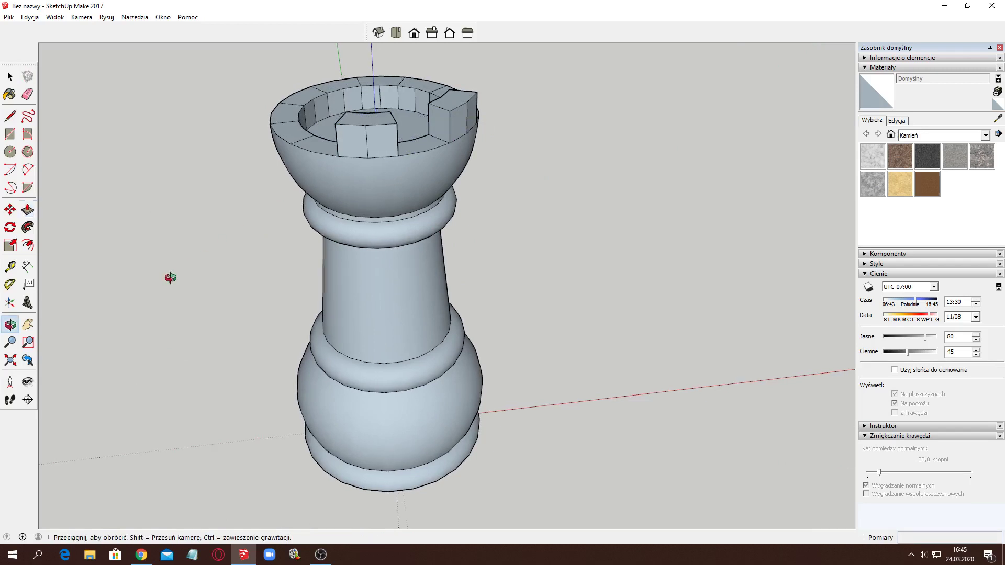
pyautogui.moveTo(171, 277); pyautogui.dragTo(393, 274, button='middle')
pyautogui.click(337, 171)
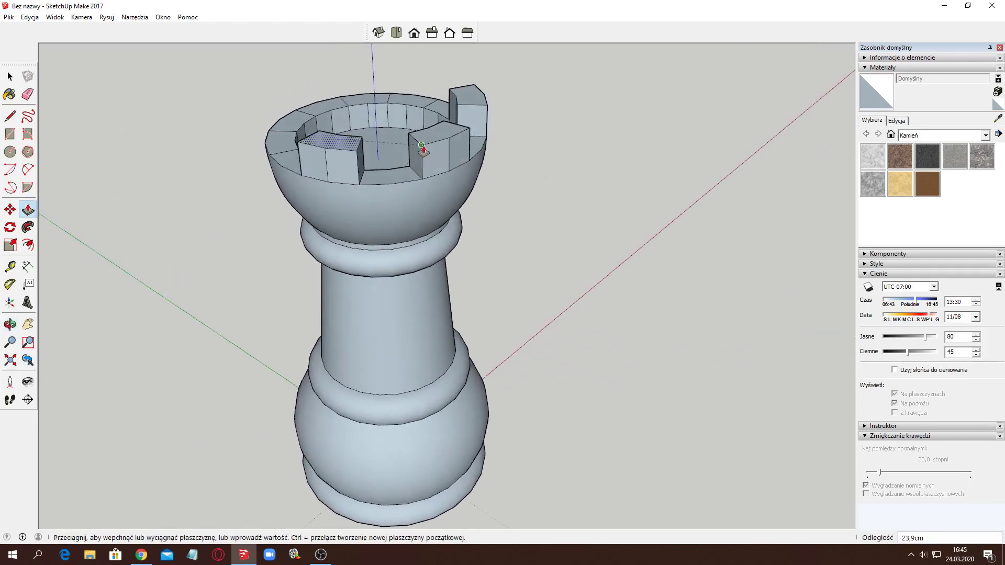
pyautogui.click(421, 147)
pyautogui.moveTo(157, 281); pyautogui.dragTo(371, 248, button='middle')
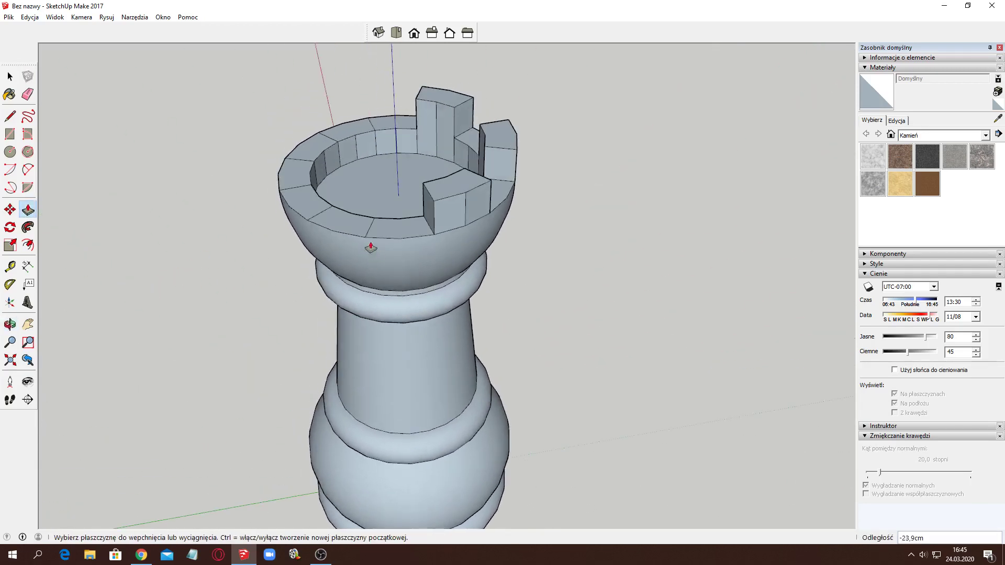
pyautogui.click(360, 226)
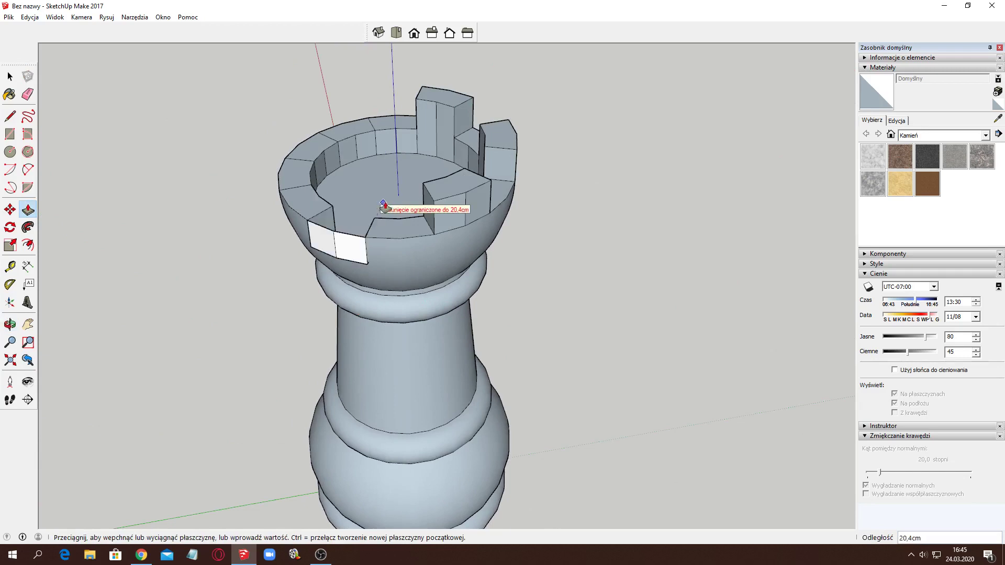
pyautogui.click(434, 206)
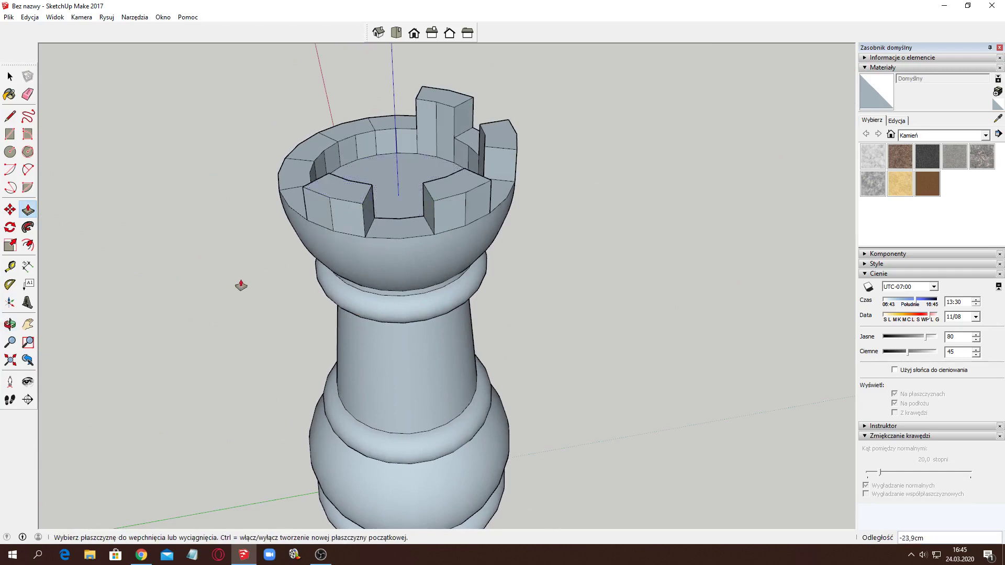
# - Raise the final merlons and pan out to view the crenellated rook from the side
pyautogui.moveTo(241, 285)
pyautogui.mouseDown(button='middle')
pyautogui.moveTo(410, 314)
pyautogui.moveTo(545, 291)
pyautogui.mouseUp(button='middle')
pyautogui.click(411, 219)
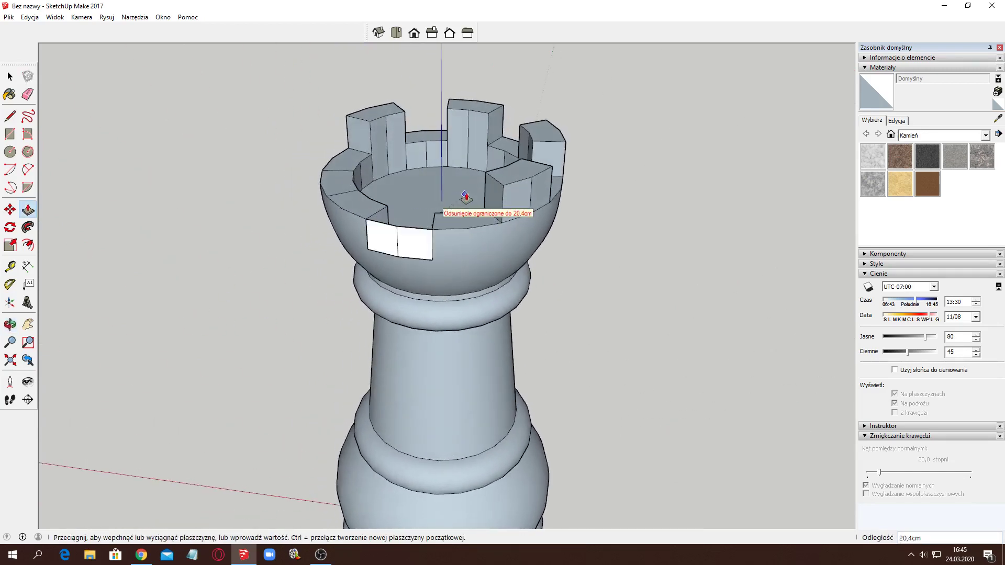
pyautogui.click(512, 189)
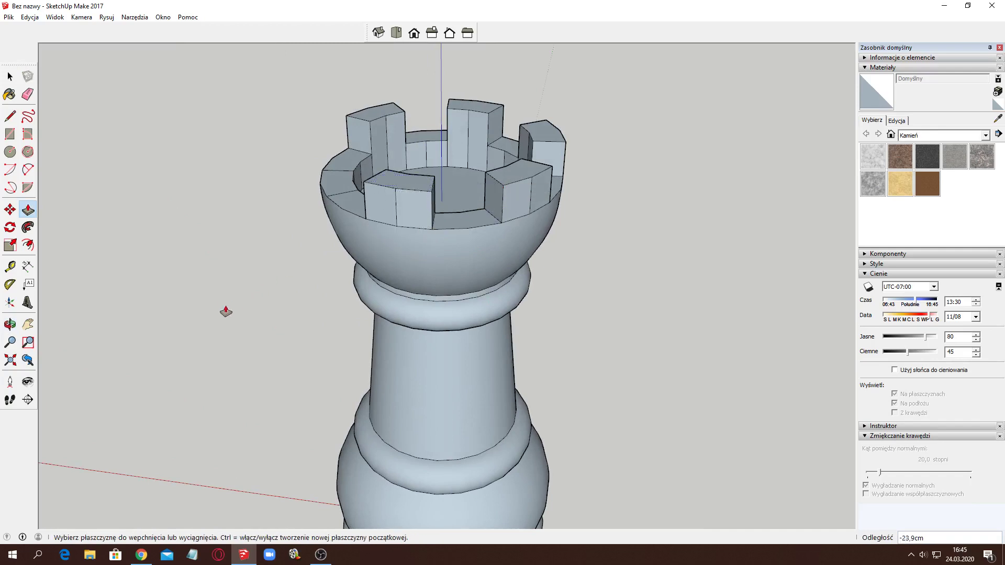
pyautogui.moveTo(225, 312); pyautogui.dragTo(483, 309, button='middle')
pyautogui.click(406, 218)
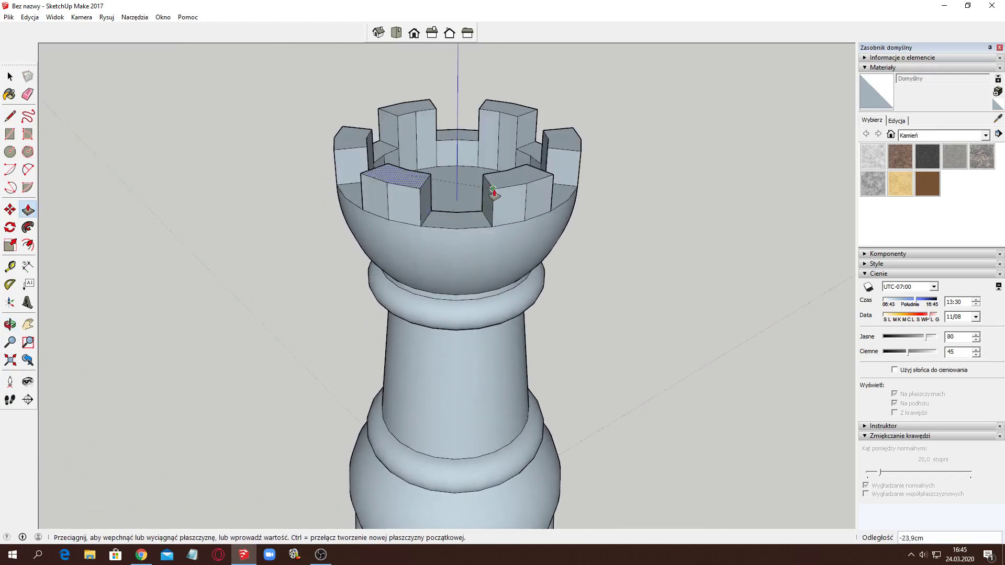
pyautogui.click(495, 192)
pyautogui.scroll(-2, 614, 311)
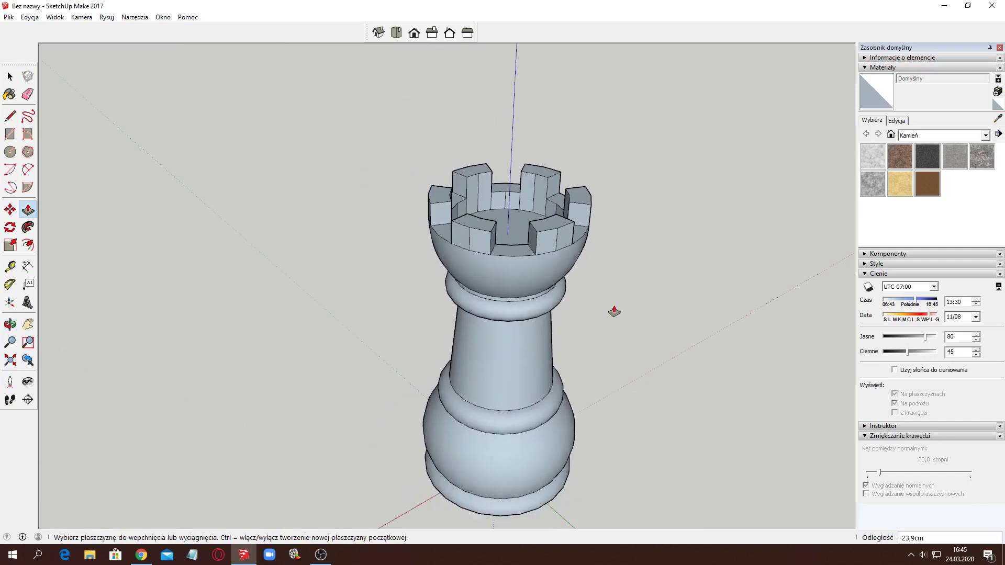
pyautogui.moveTo(614, 311)
pyautogui.mouseDown(button='middle')
pyautogui.moveTo(642, 298)
pyautogui.moveTo(312, 293)
pyautogui.moveTo(308, 309)
pyautogui.moveTo(393, 321)
pyautogui.moveTo(366, 420)
pyautogui.mouseUp(button='middle')
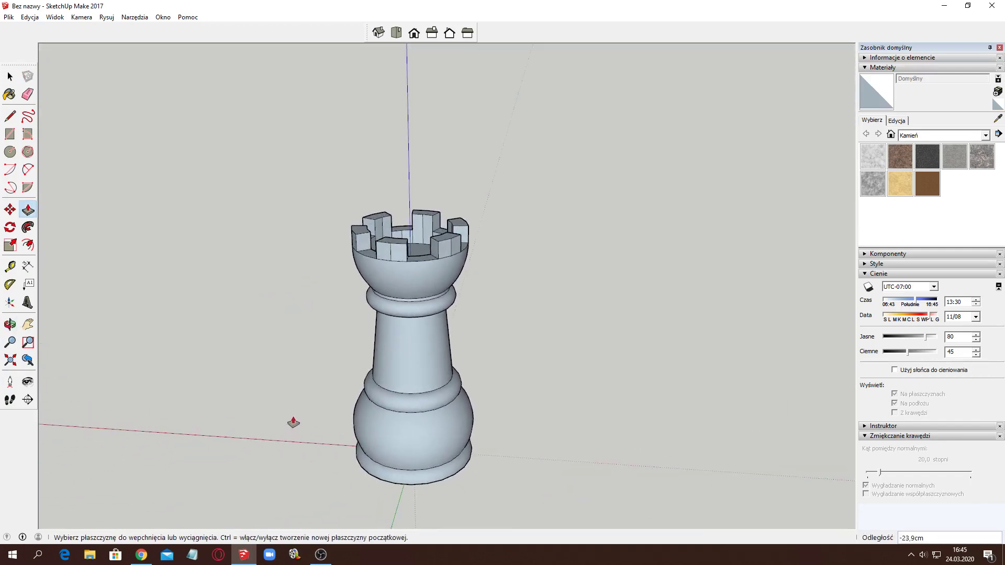
pyautogui.moveTo(294, 407)
pyautogui.keyDown('shift'); pyautogui.mouseDown(button='middle')
pyautogui.moveTo(344, 331)
pyautogui.moveTo(314, 336)
pyautogui.moveTo(275, 246)
pyautogui.moveTo(209, 332)
pyautogui.moveTo(213, 348)
pyautogui.mouseUp(button='middle'); pyautogui.keyUp('shift')
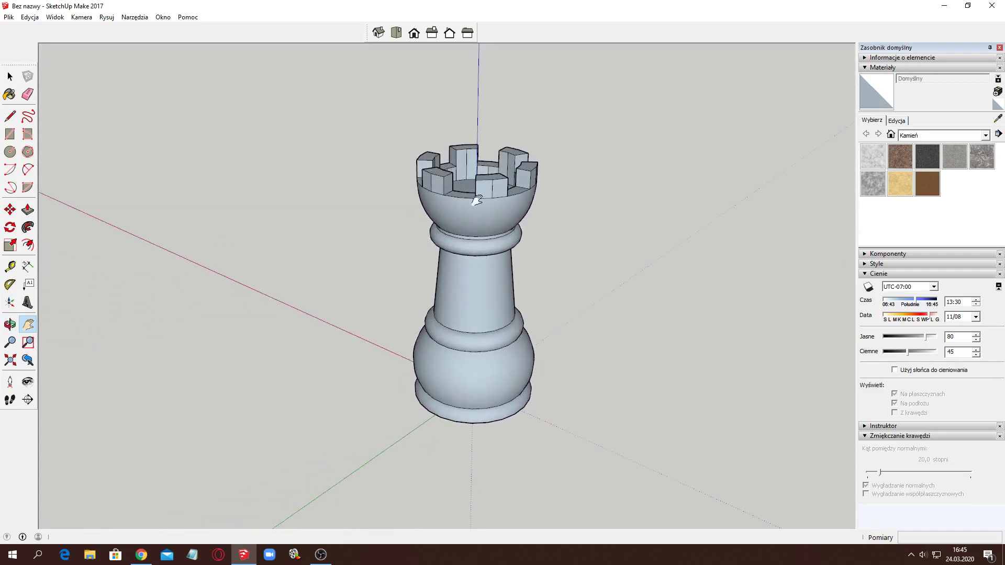
pyautogui.scroll(1, 475, 220)
pyautogui.scroll(3, 482, 222)
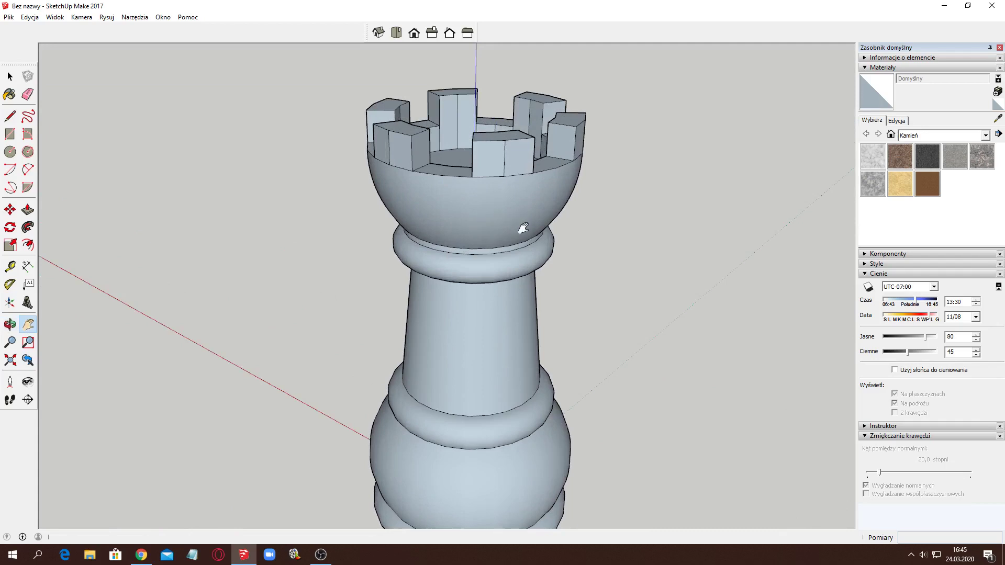
pyautogui.moveTo(524, 229)
pyautogui.mouseDown(button='middle')
pyautogui.moveTo(485, 199)
pyautogui.moveTo(512, 217)
pyautogui.mouseUp(button='middle')
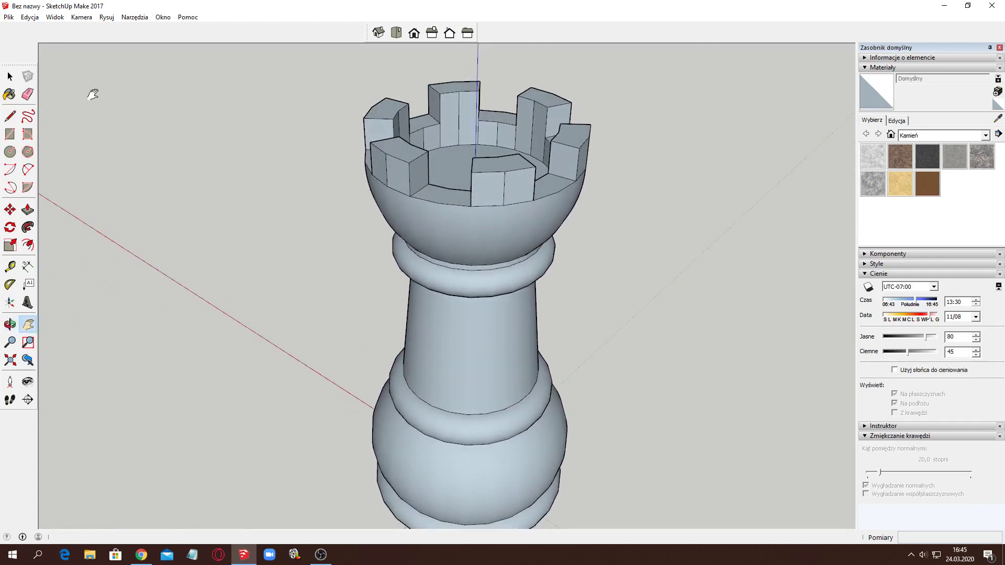
pyautogui.press('space')
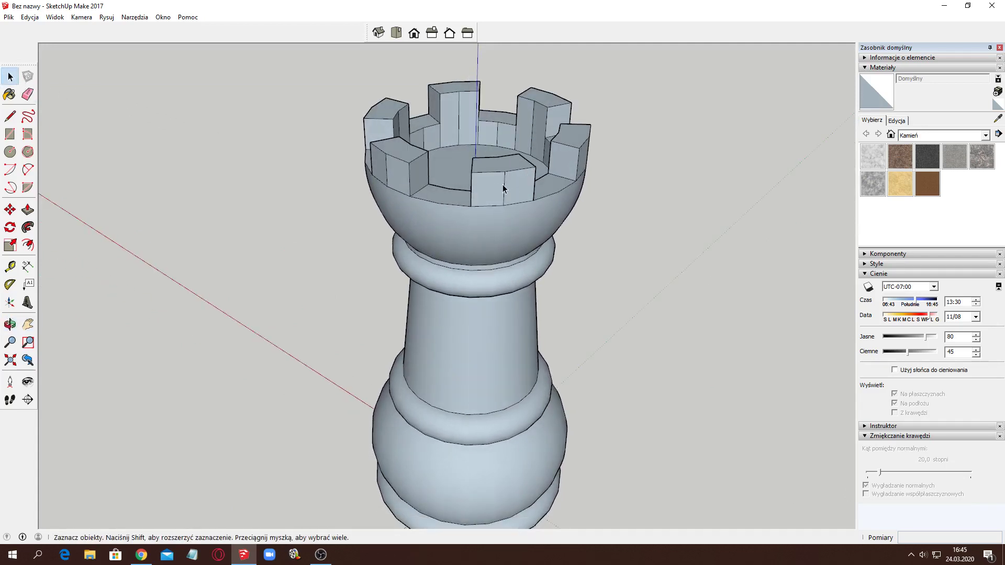
pyautogui.click(498, 190)
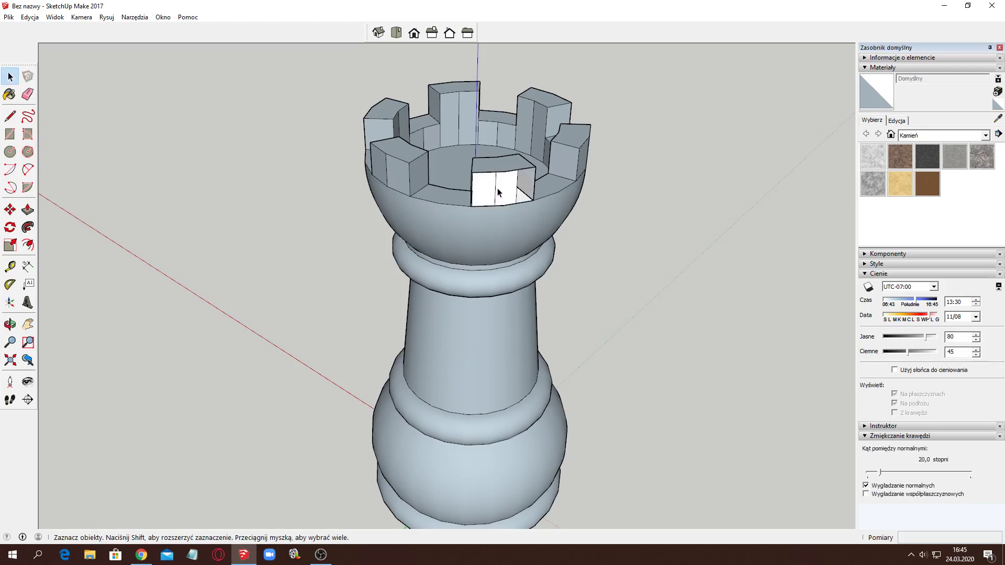
pyautogui.hotkey('ctrl', 'z')
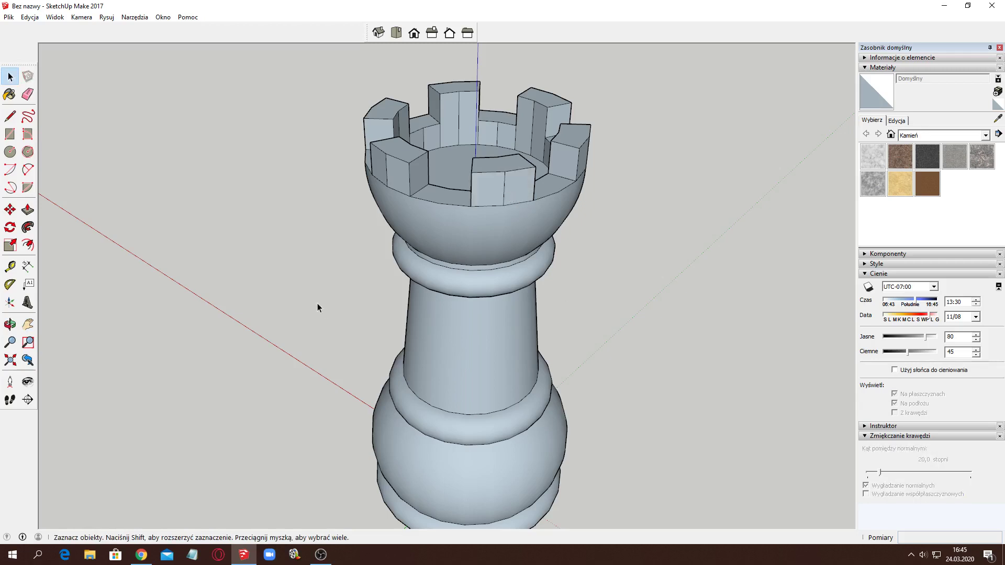
pyautogui.moveTo(317, 304)
pyautogui.mouseDown(button='middle')
pyautogui.moveTo(288, 262)
pyautogui.moveTo(266, 259)
pyautogui.mouseUp(button='middle')
pyautogui.moveTo(304, 204); pyautogui.dragTo(316, 246, button='middle')
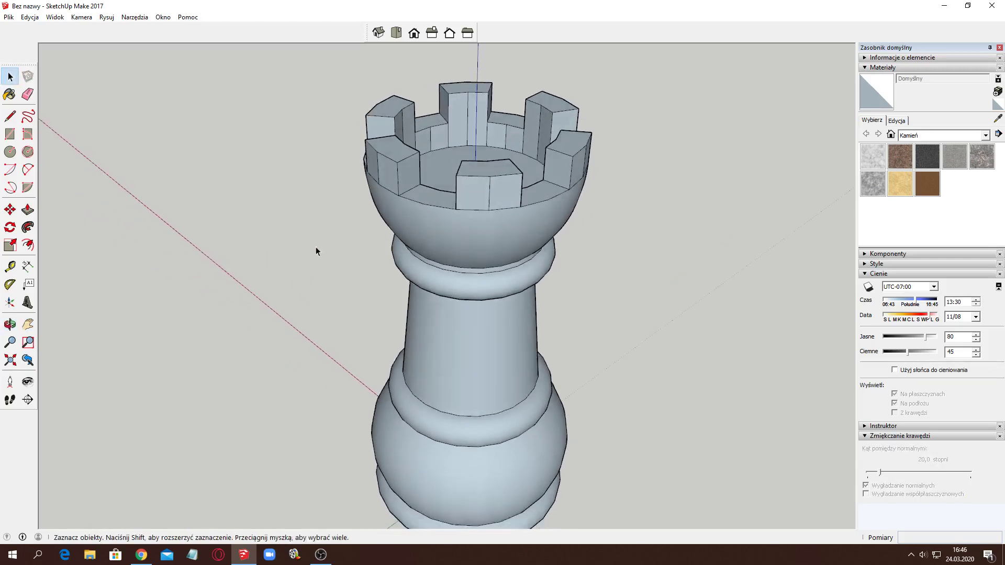
pyautogui.scroll(-2, 309, 312)
pyautogui.moveTo(626, 424); pyautogui.dragTo(613, 355, button='middle')
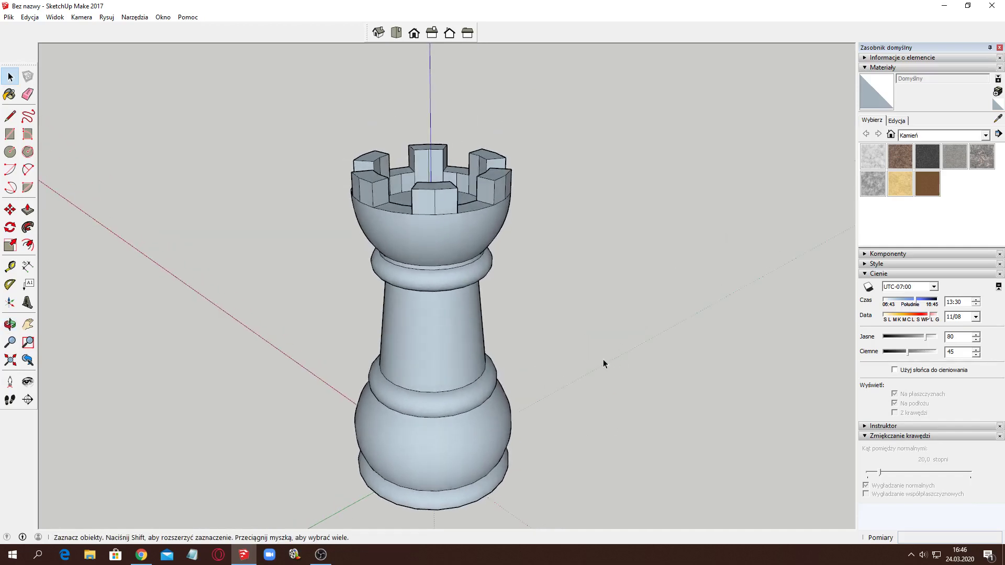
# - Select the whole rook and apply Zmiękcz/Wygładź krawędzie to soften its edges
pyautogui.moveTo(269, 110); pyautogui.dragTo(589, 526)
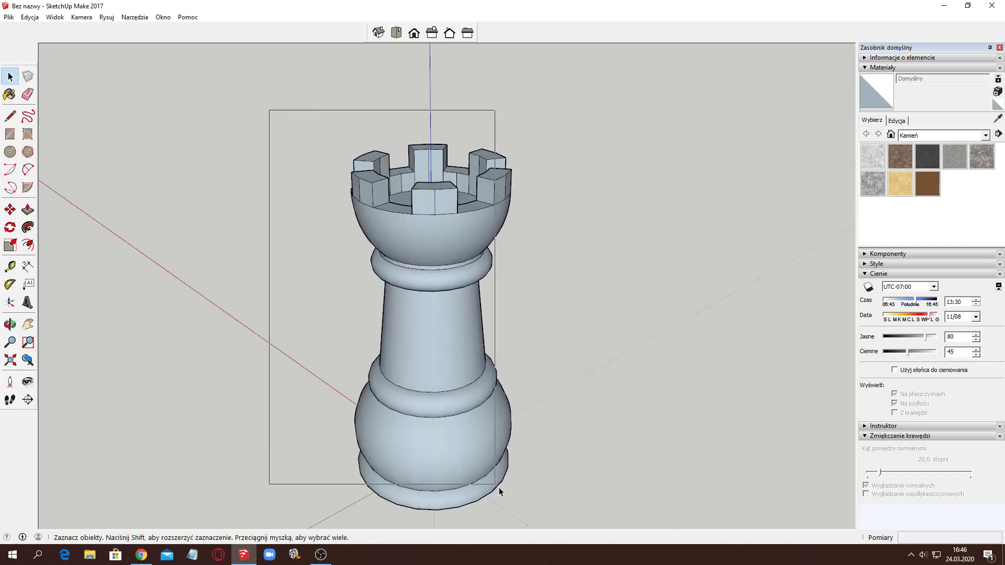
pyautogui.rightClick(467, 222)
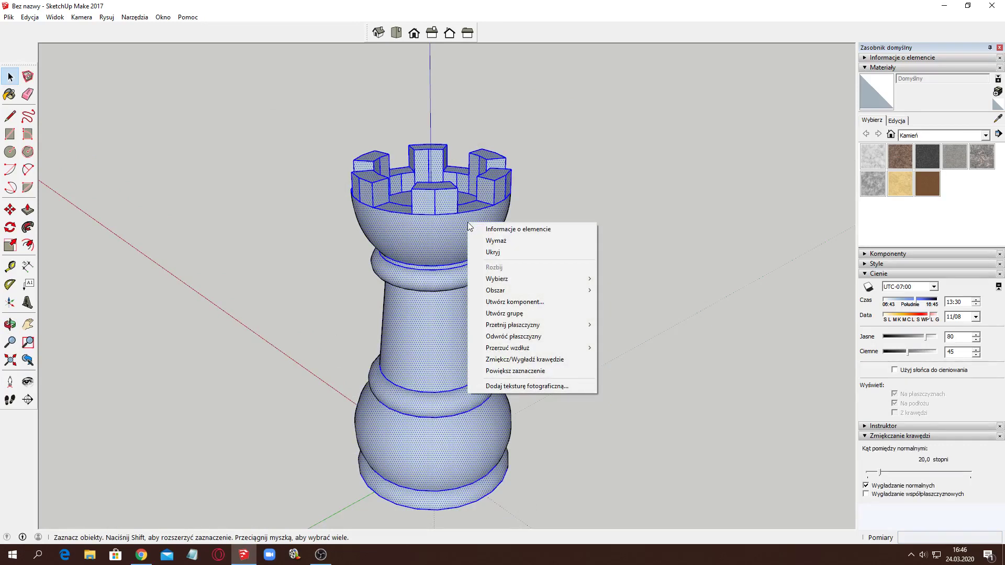
pyautogui.click(529, 359)
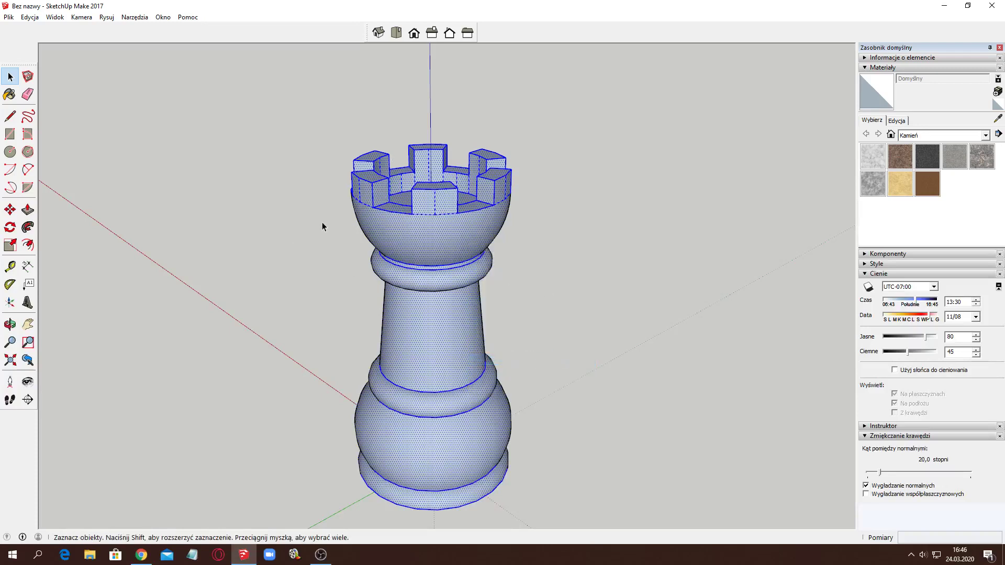
# - Orbit around the smoothed rook to check it, then reselect the whole rook
pyautogui.click(221, 226)
pyautogui.press('o')
pyautogui.moveTo(247, 328); pyautogui.dragTo(506, 325)
pyautogui.moveTo(506, 326); pyautogui.dragTo(288, 309, button='middle')
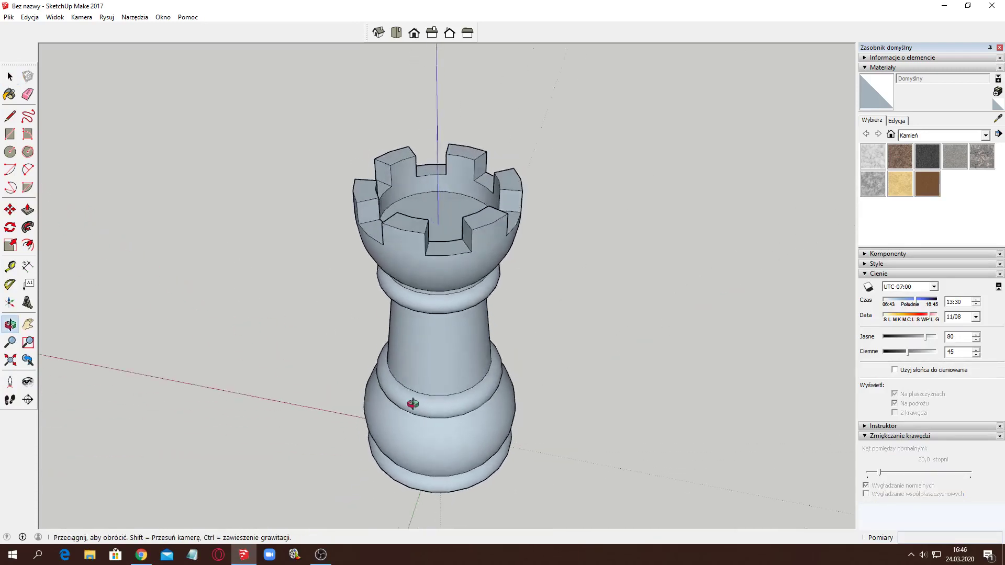
pyautogui.press('space')
pyautogui.scroll(-3, 302, 310)
pyautogui.moveTo(261, 365)
pyautogui.mouseDown(button='middle')
pyautogui.moveTo(541, 386)
pyautogui.moveTo(559, 459)
pyautogui.moveTo(595, 485)
pyautogui.moveTo(449, 400)
pyautogui.moveTo(341, 414)
pyautogui.mouseUp(button='middle')
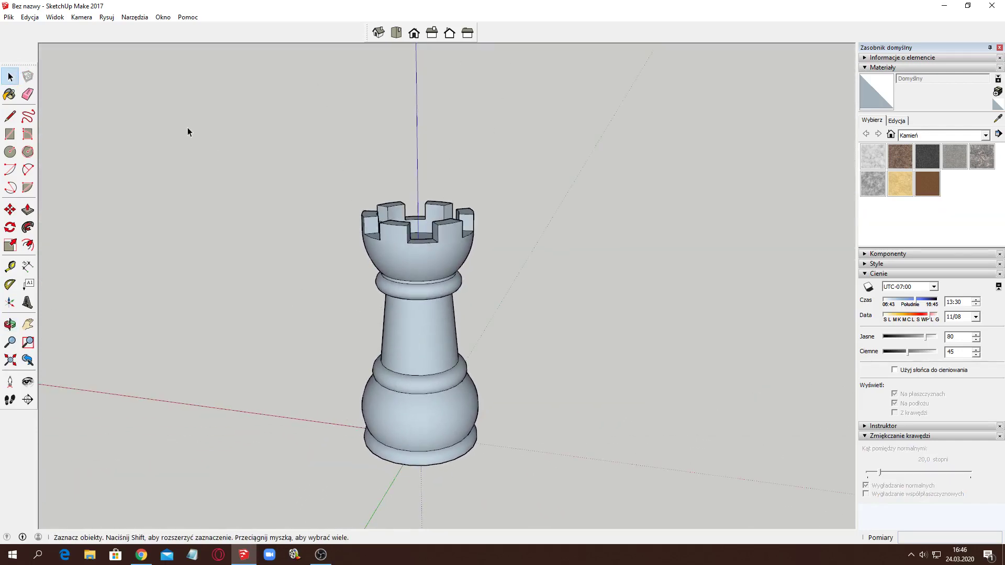
pyautogui.moveTo(264, 138); pyautogui.dragTo(583, 496)
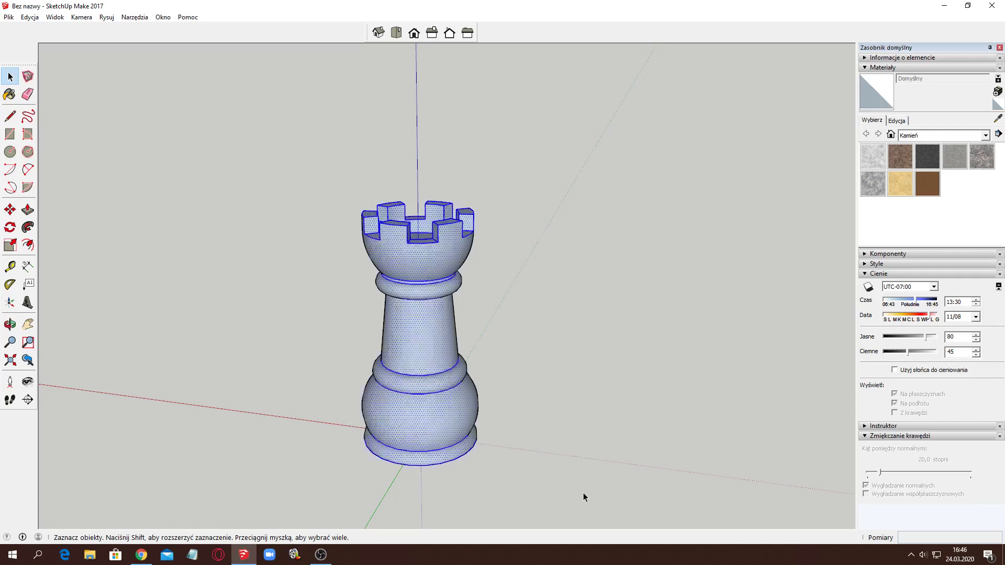
# - Paint the rook with Granit ciemnoszary, then repaint it Kamień wyczyszczony khaki and deselect it
pyautogui.click(9, 94)
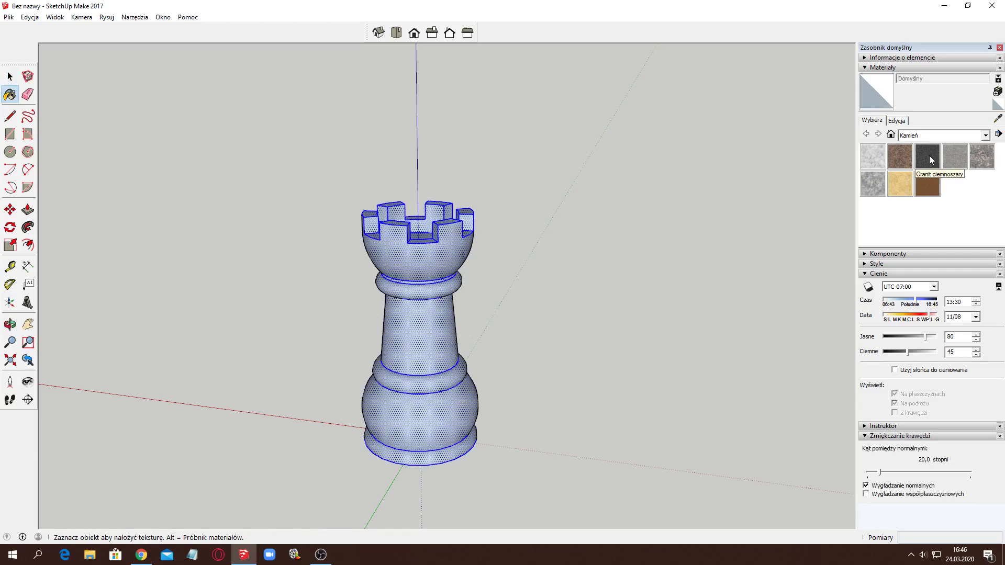
pyautogui.click(927, 157)
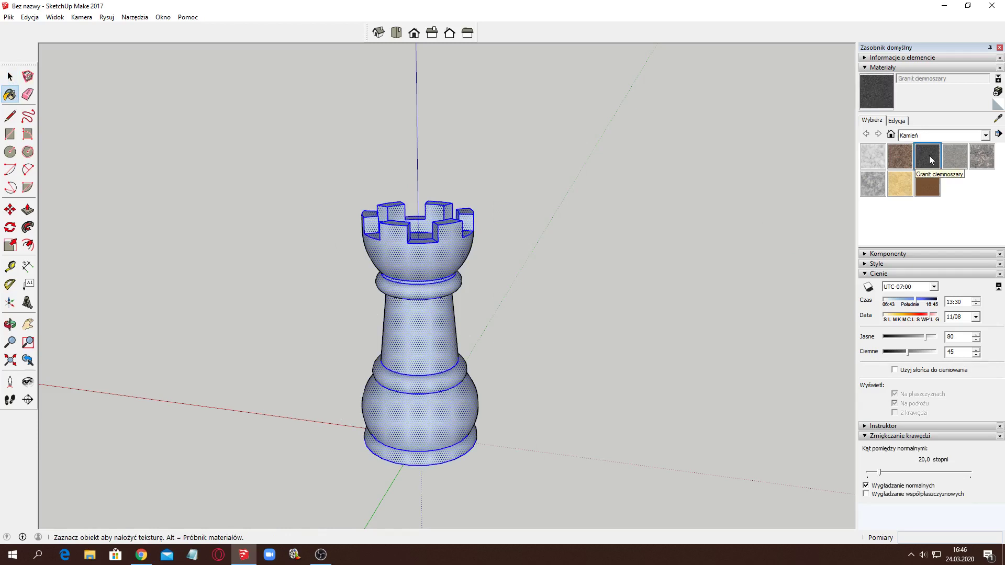
pyautogui.click(443, 325)
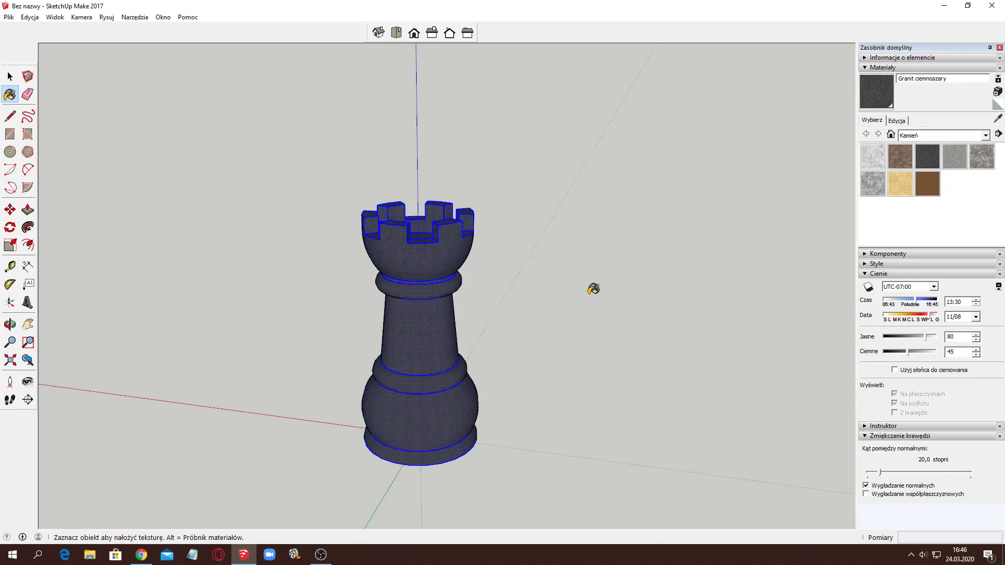
pyautogui.click(902, 193)
pyautogui.click(424, 339)
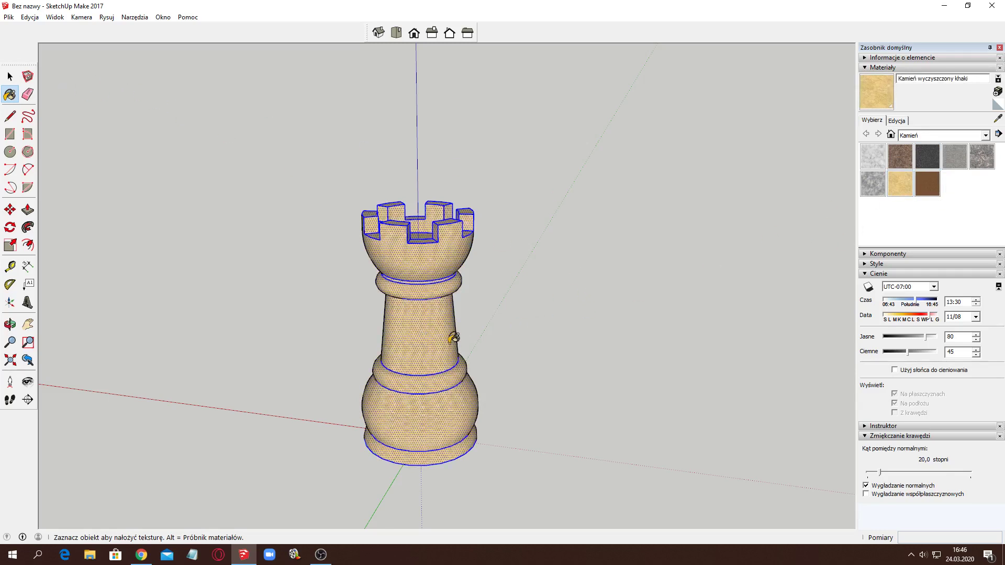
pyautogui.moveTo(610, 337)
pyautogui.mouseDown(button='middle')
pyautogui.moveTo(545, 299)
pyautogui.moveTo(462, 359)
pyautogui.mouseUp(button='middle')
pyautogui.click(11, 78)
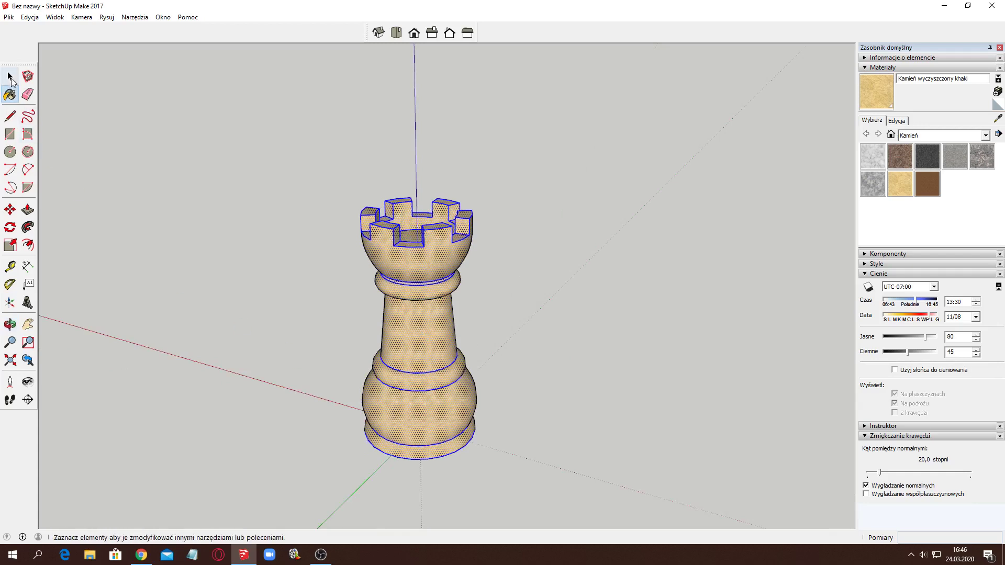
pyautogui.click(184, 265)
pyautogui.moveTo(248, 400); pyautogui.dragTo(219, 389, button='middle')
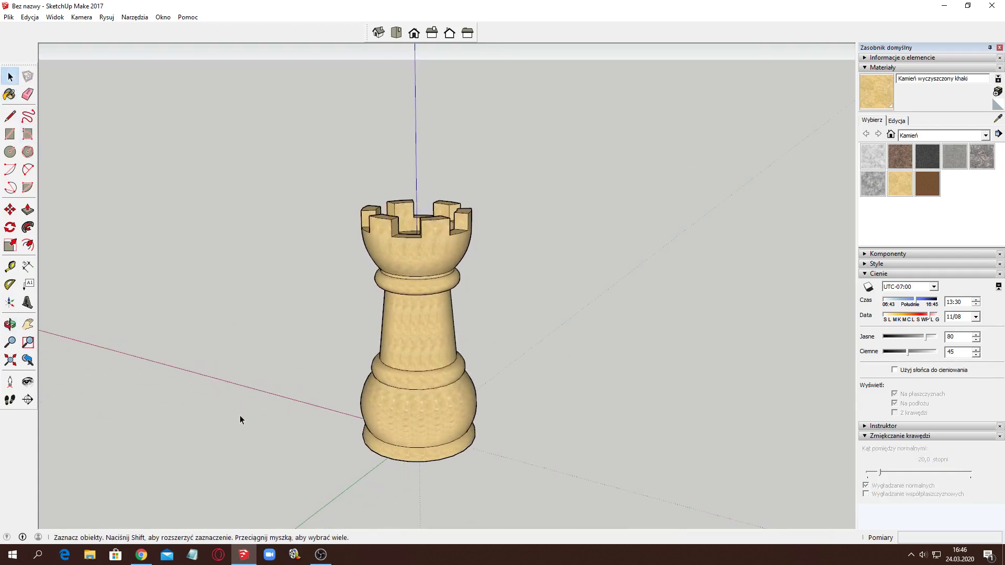
# - Orbit and pan until the khaki rook is centred head-on with the red axis level
pyautogui.moveTo(240, 415)
pyautogui.mouseDown()
pyautogui.moveTo(258, 462)
pyautogui.moveTo(606, 489)
pyautogui.moveTo(492, 445)
pyautogui.moveTo(355, 444)
pyautogui.mouseUp()
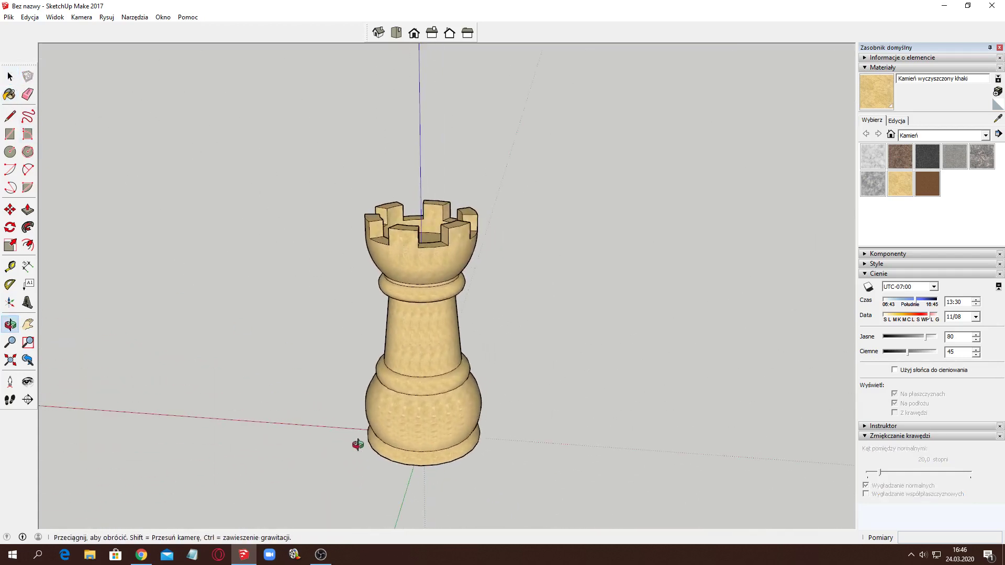
pyautogui.press('space')
pyautogui.press('h')
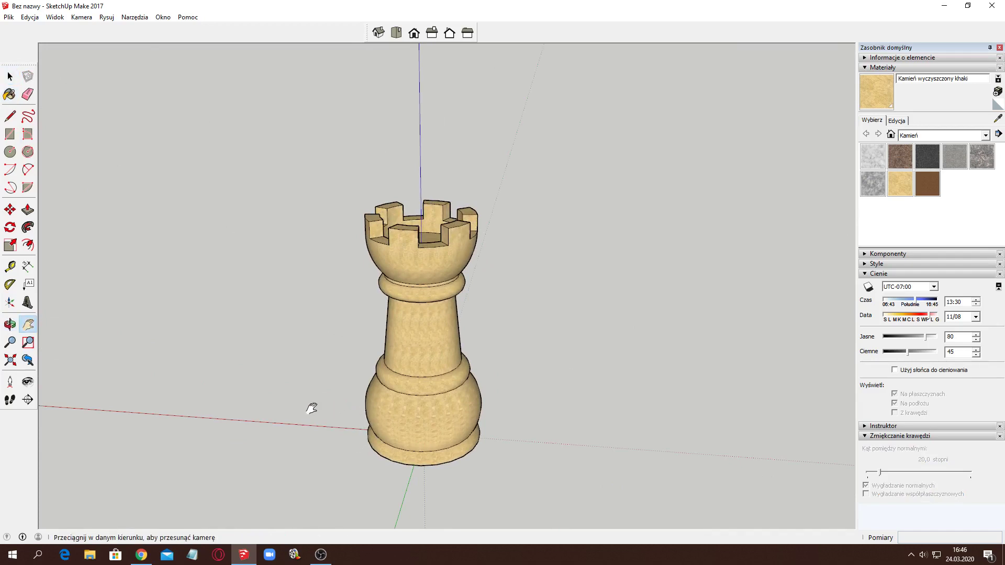
pyautogui.moveTo(313, 409)
pyautogui.mouseDown()
pyautogui.moveTo(371, 372)
pyautogui.moveTo(341, 348)
pyautogui.mouseUp()
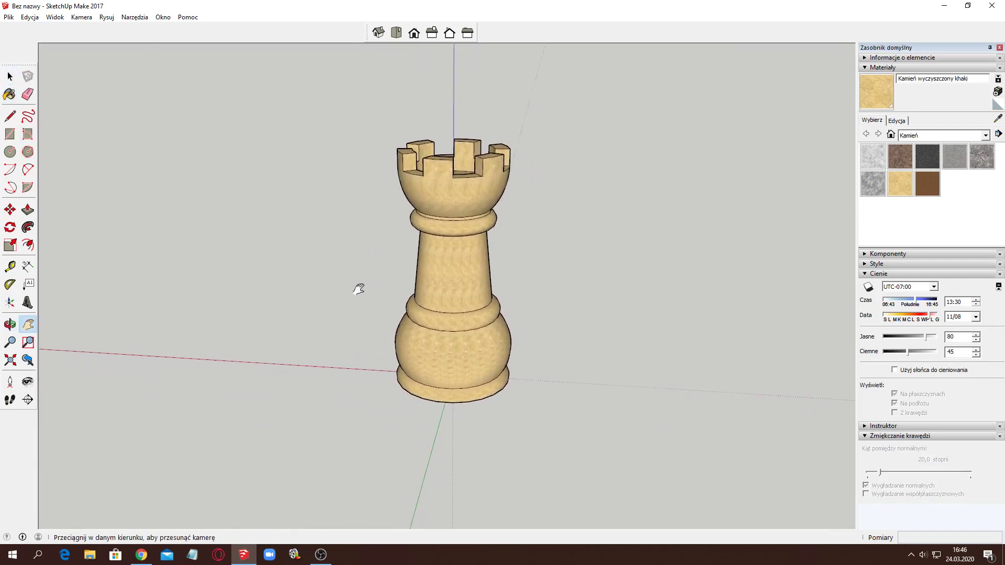
pyautogui.moveTo(356, 288)
pyautogui.mouseDown(button='middle')
pyautogui.moveTo(357, 331)
pyautogui.moveTo(357, 312)
pyautogui.mouseUp(button='middle')
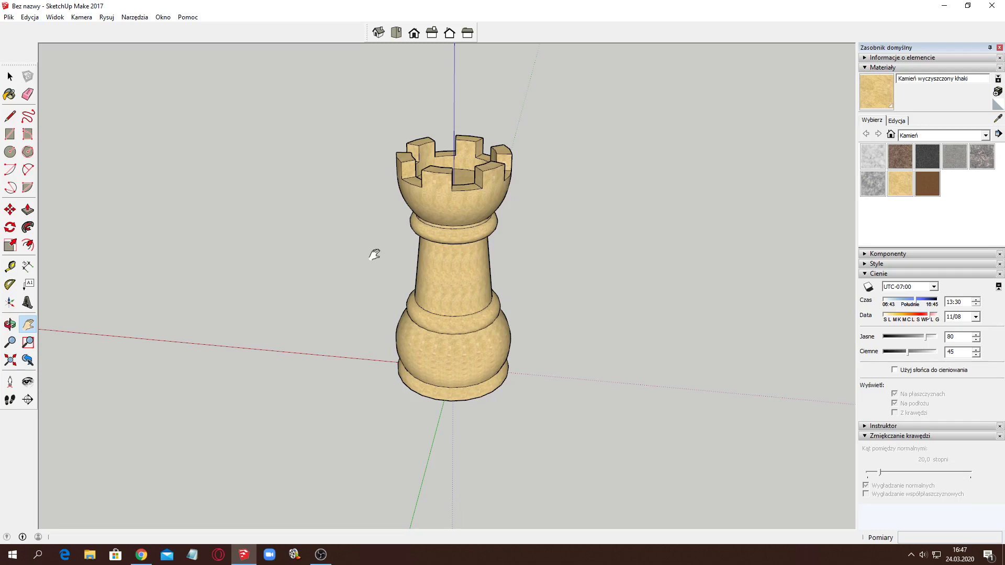
pyautogui.moveTo(375, 255)
pyautogui.mouseDown()
pyautogui.moveTo(370, 279)
pyautogui.moveTo(380, 279)
pyautogui.mouseUp()
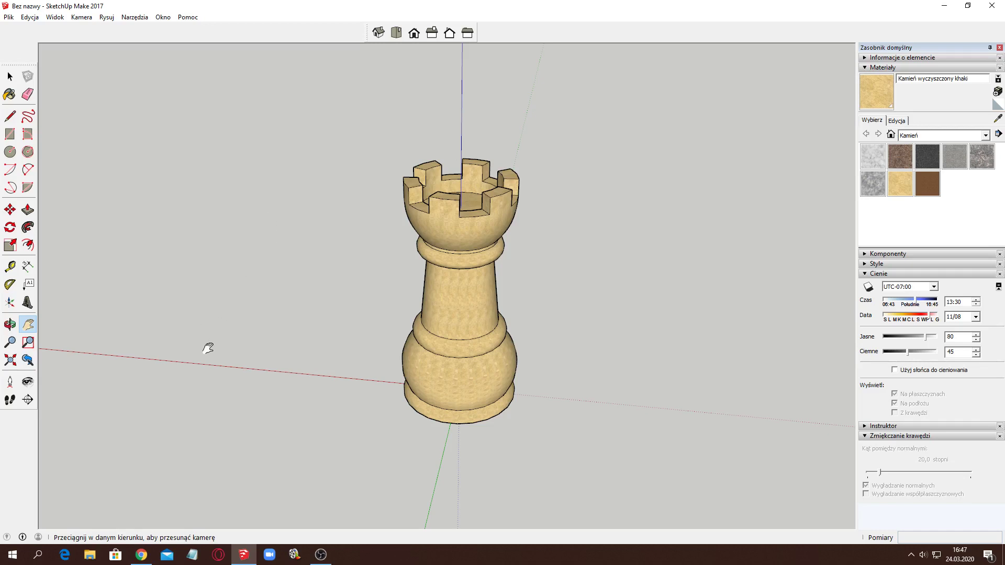
pyautogui.press('o')
pyautogui.moveTo(213, 348); pyautogui.dragTo(254, 354)
pyautogui.press('h')
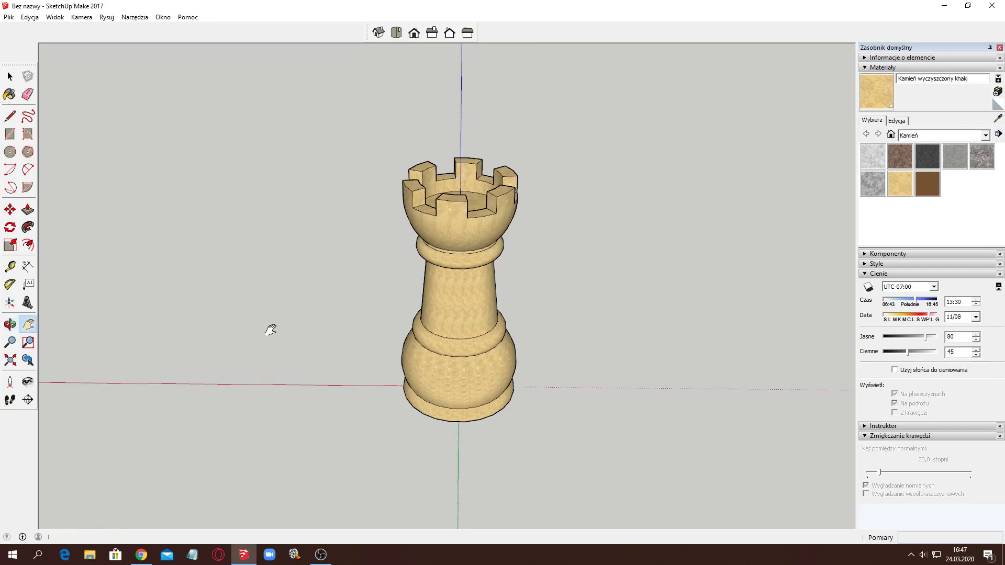
pyautogui.press('o')
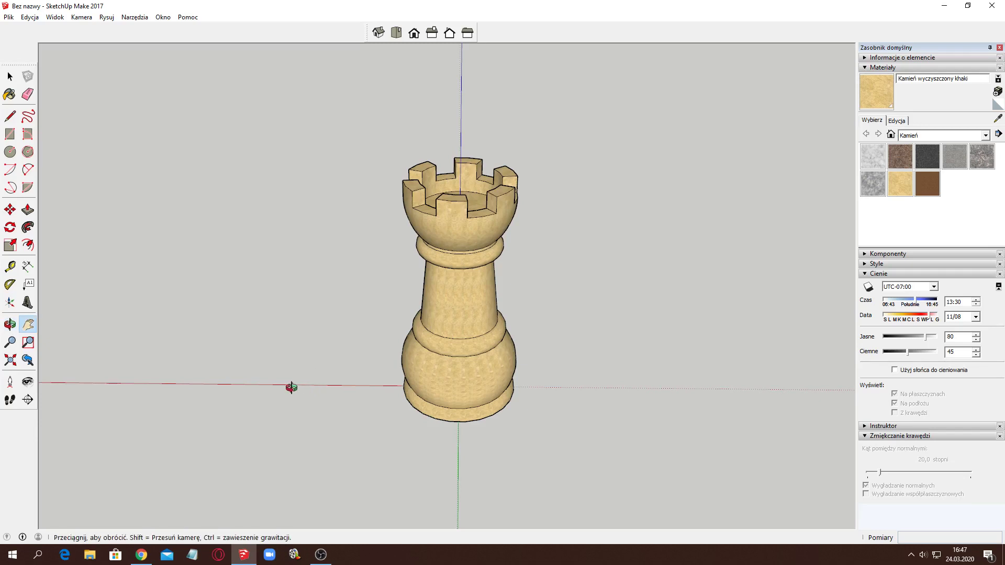
pyautogui.moveTo(288, 386)
pyautogui.mouseDown()
pyautogui.moveTo(388, 396)
pyautogui.moveTo(291, 386)
pyautogui.mouseUp()
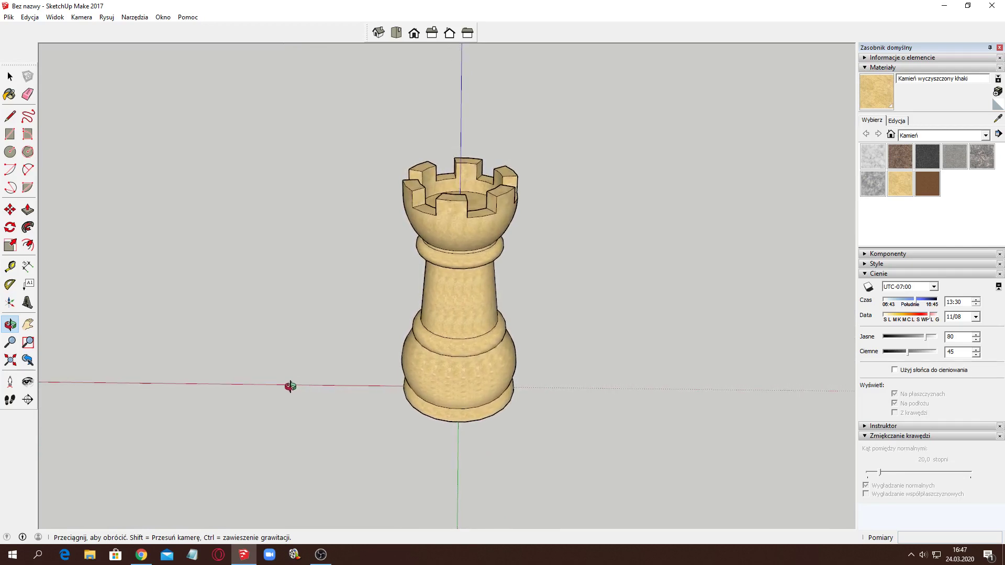
pyautogui.press('h')
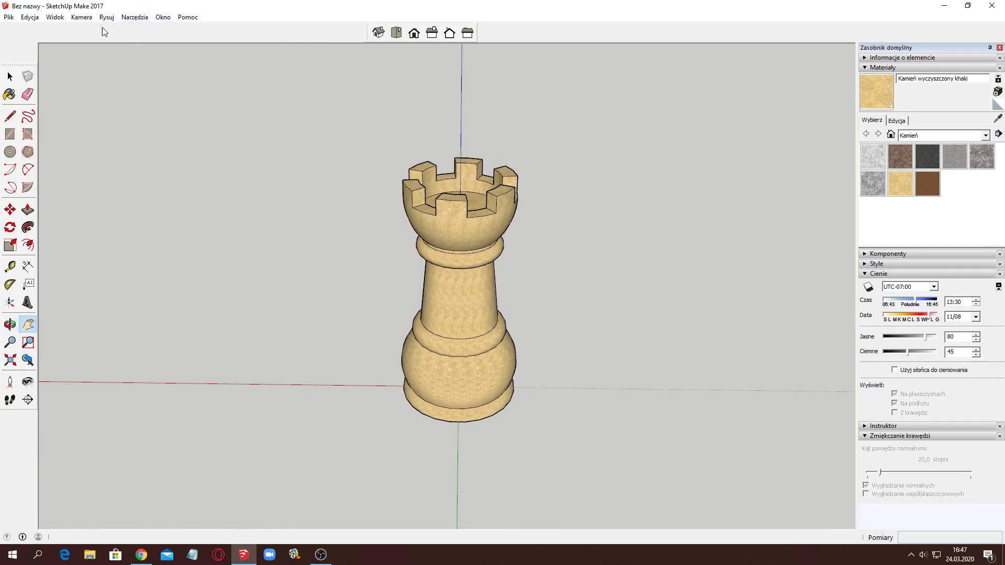
# - Add Scena 1 and Scena 2 via Dodaj scenę, orbiting around the rook between them
pyautogui.click(55, 17)
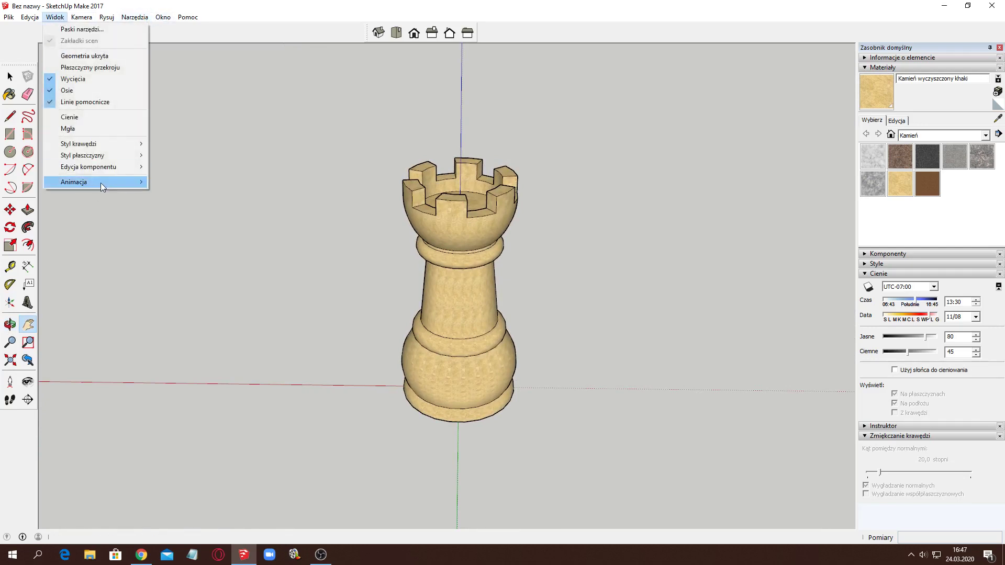
pyautogui.moveTo(74, 181)
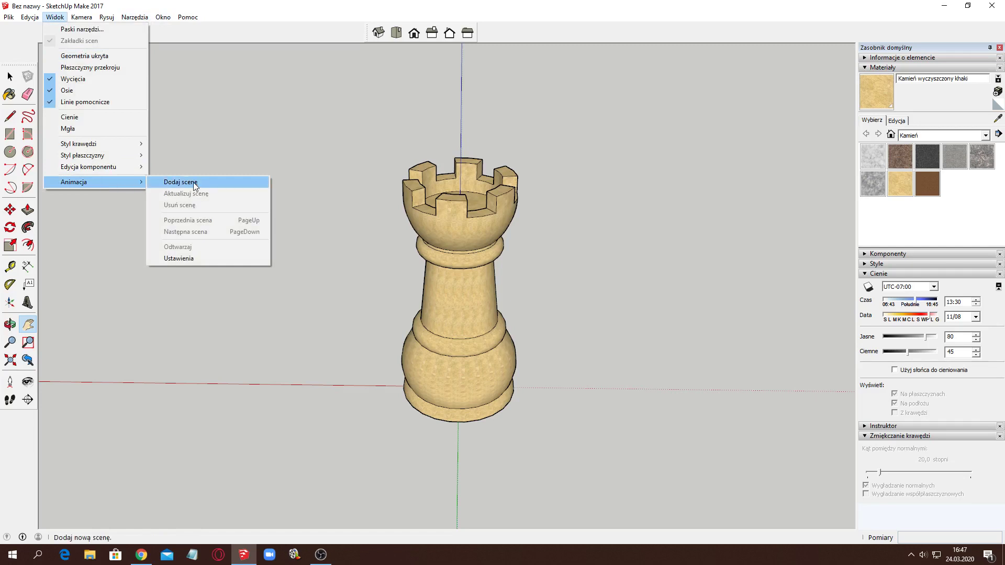
pyautogui.click(194, 183)
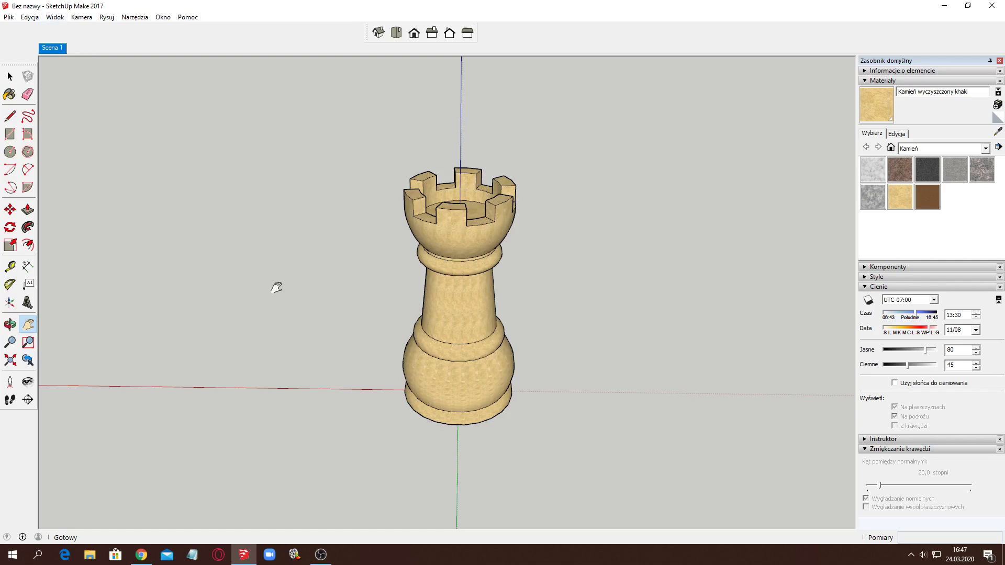
pyautogui.moveTo(260, 390)
pyautogui.mouseDown(button='middle')
pyautogui.moveTo(400, 406)
pyautogui.moveTo(494, 404)
pyautogui.mouseUp(button='middle')
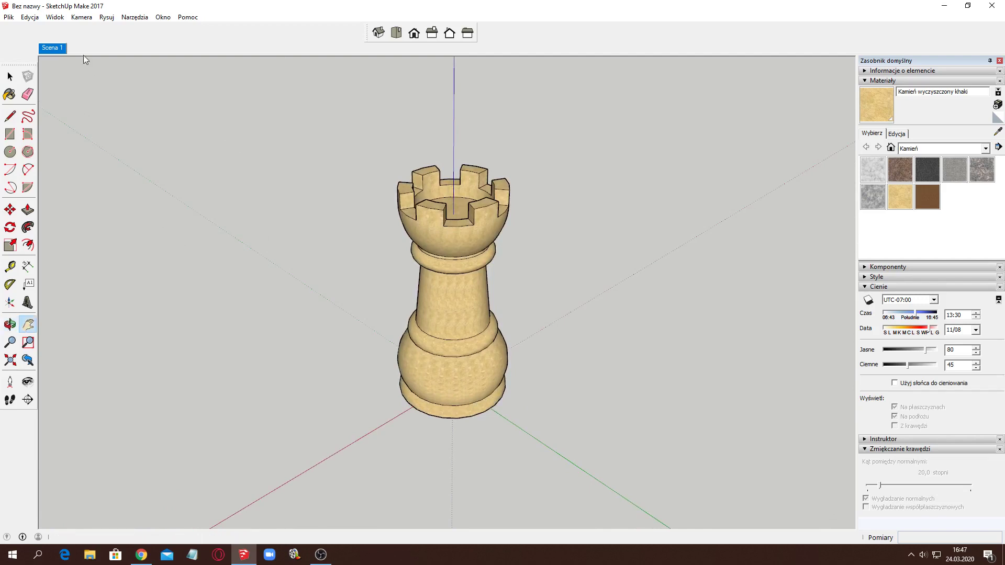
pyautogui.click(56, 17)
pyautogui.moveTo(73, 183)
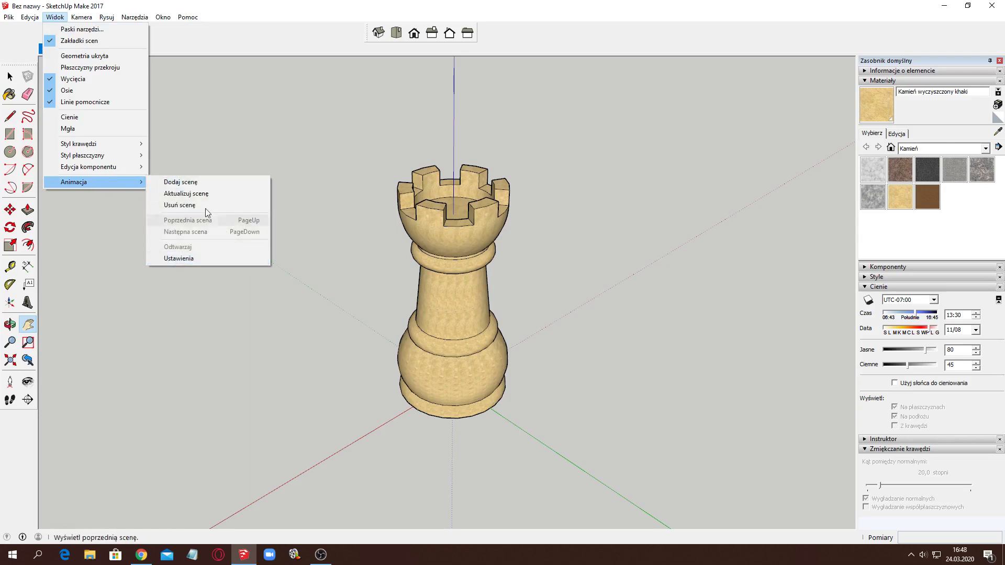
pyautogui.click(207, 182)
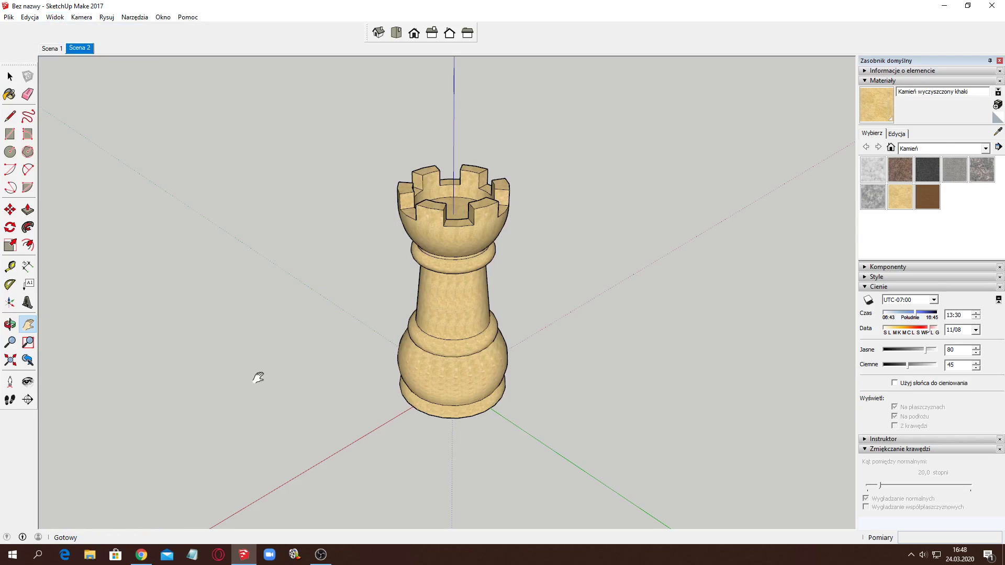
pyautogui.moveTo(258, 377); pyautogui.dragTo(504, 391, button='middle')
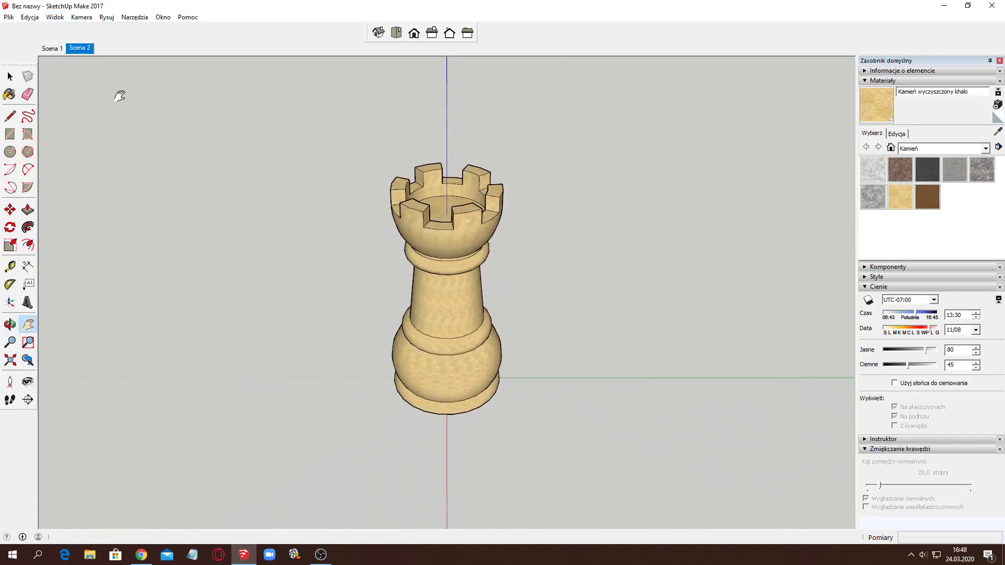
pyautogui.click(55, 17)
pyautogui.moveTo(74, 182)
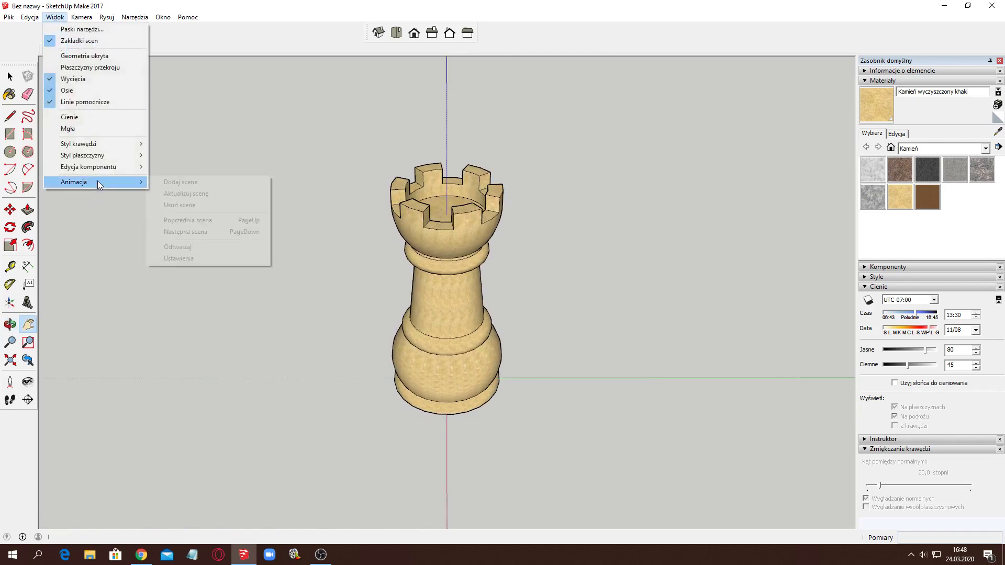
# - Save Scena 3 and Scena 4, orbiting to a level red-axis angle in between
pyautogui.click(197, 183)
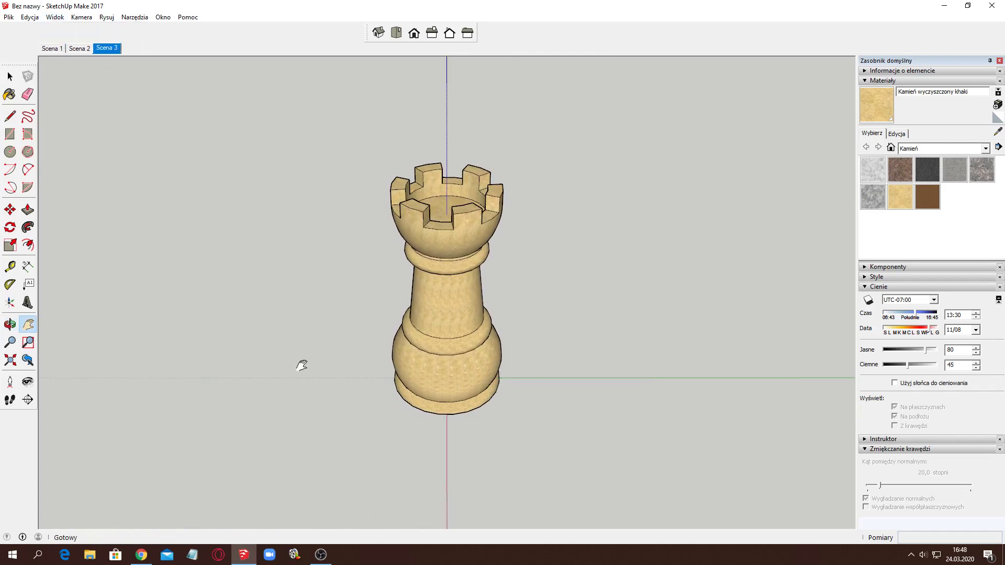
pyautogui.press('o')
pyautogui.moveTo(301, 385); pyautogui.dragTo(513, 389)
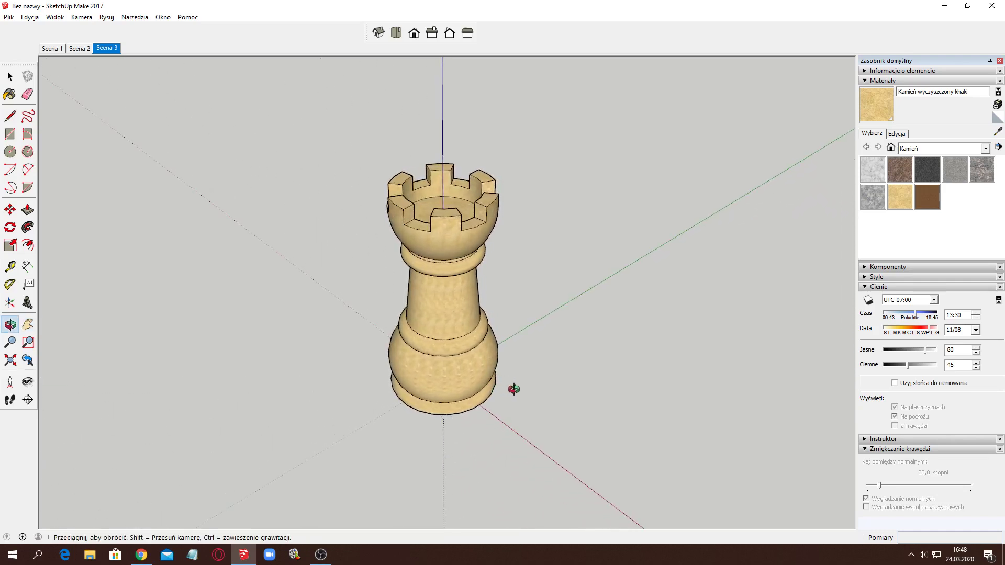
pyautogui.press('h')
pyautogui.click(56, 19)
pyautogui.moveTo(74, 181)
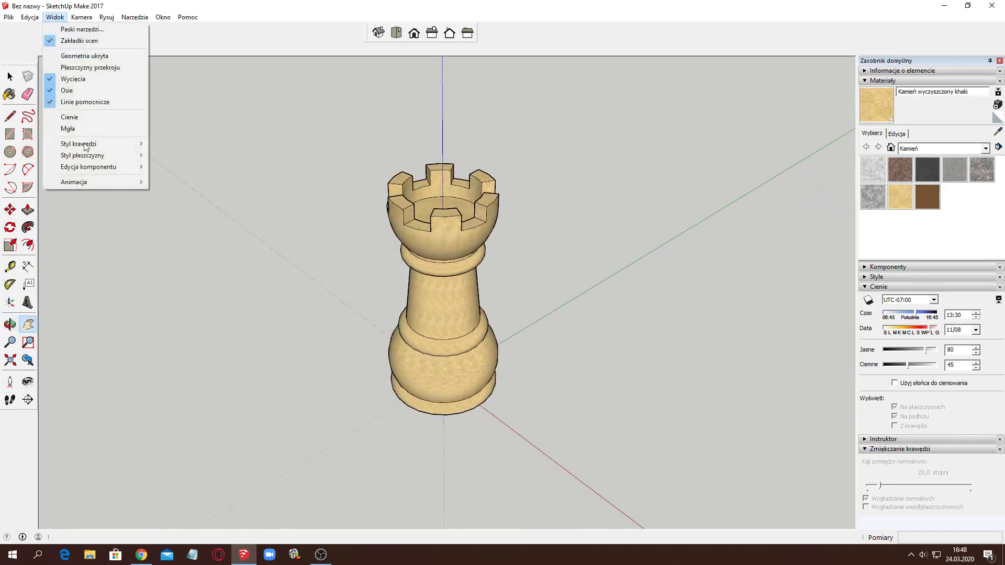
pyautogui.click(180, 182)
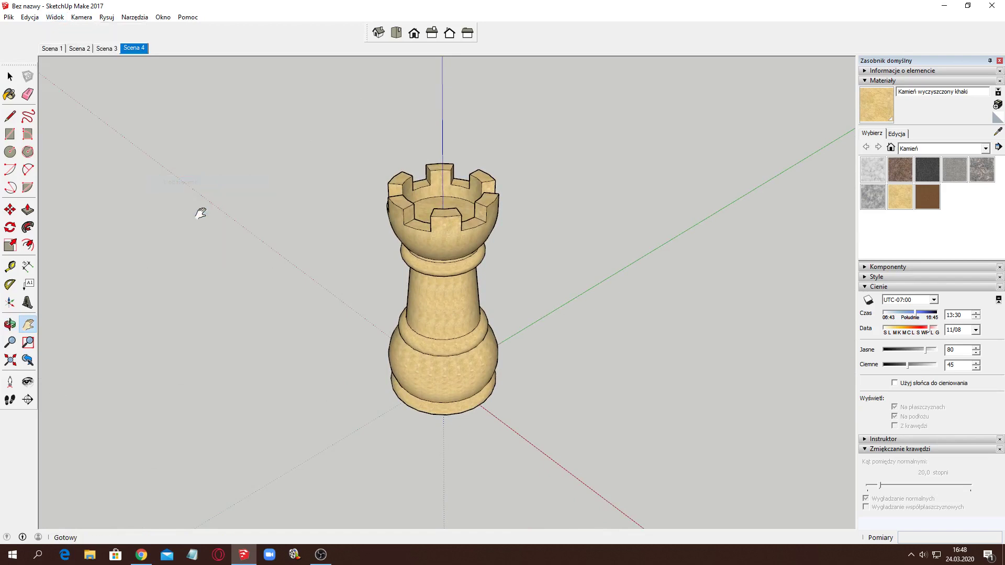
pyautogui.press('o')
pyautogui.moveTo(246, 384); pyautogui.dragTo(497, 397)
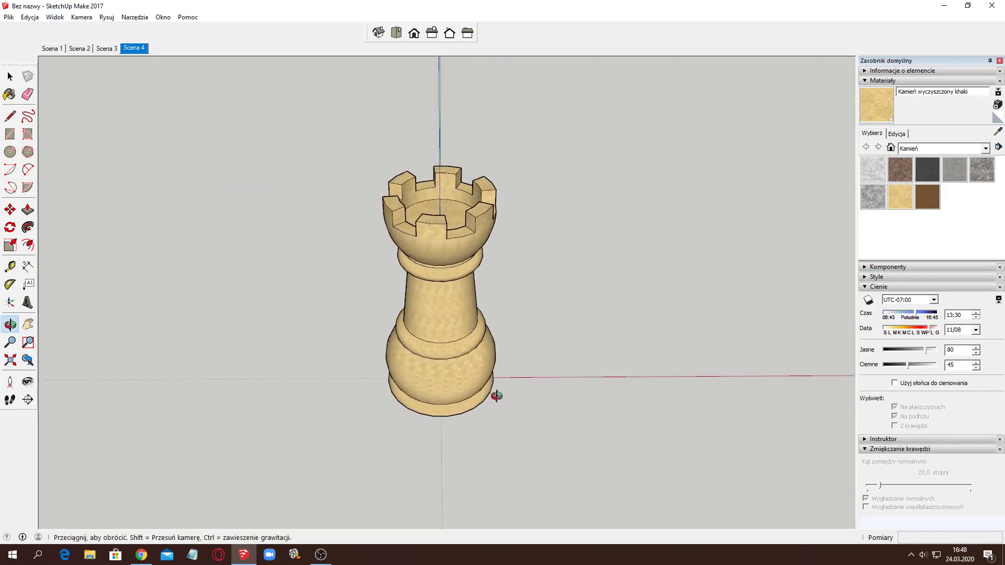
pyautogui.press('h')
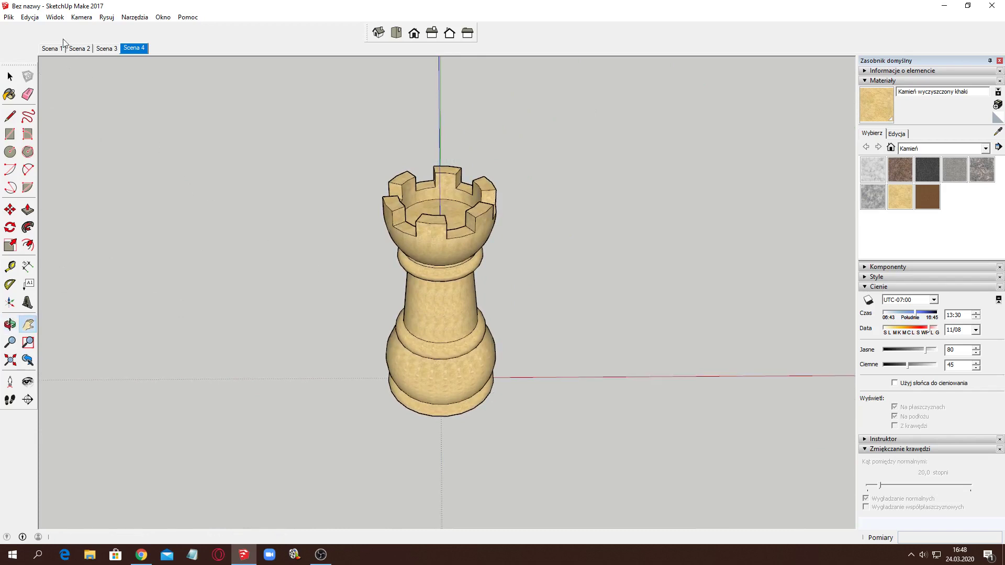
# - Save Scena 5 and Scena 6, each from a different side of the rook
pyautogui.click(55, 16)
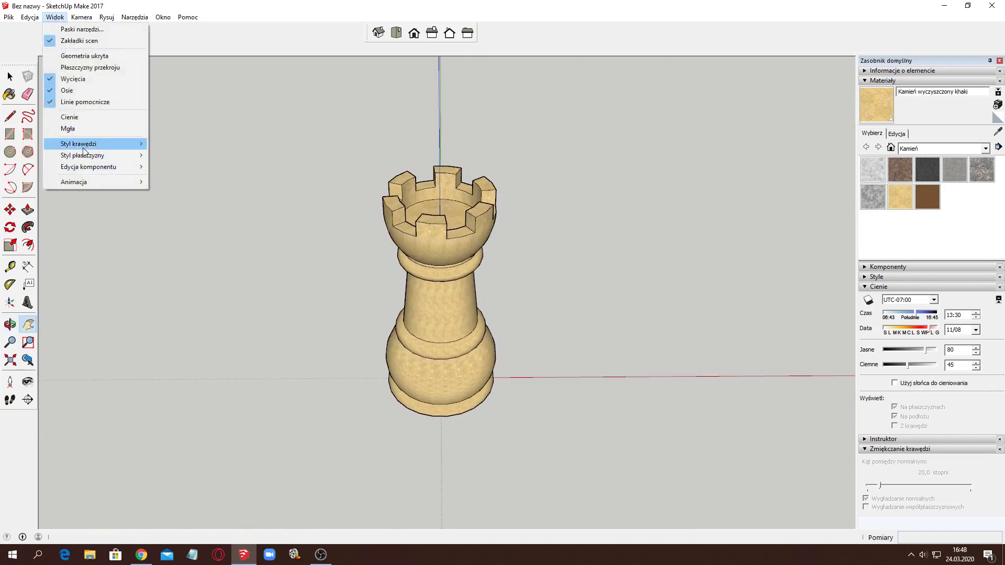
pyautogui.moveTo(74, 183)
pyautogui.click(202, 183)
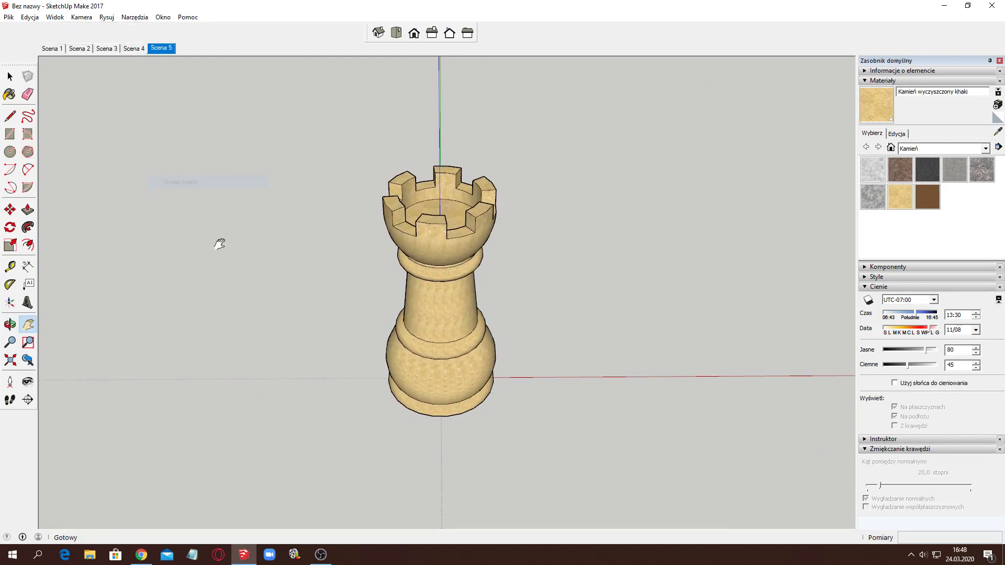
pyautogui.moveTo(236, 384); pyautogui.dragTo(460, 392, button='middle')
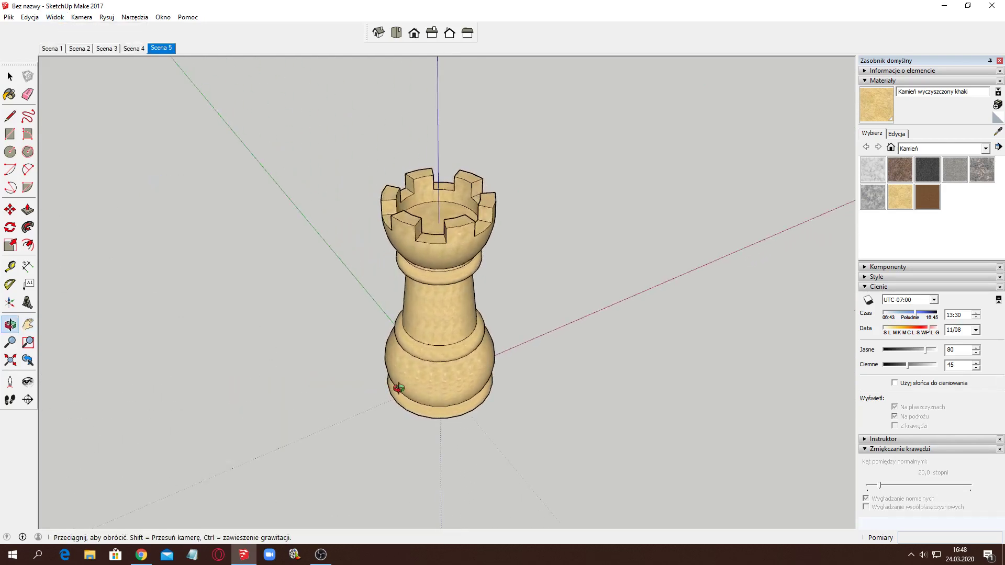
pyautogui.press('h')
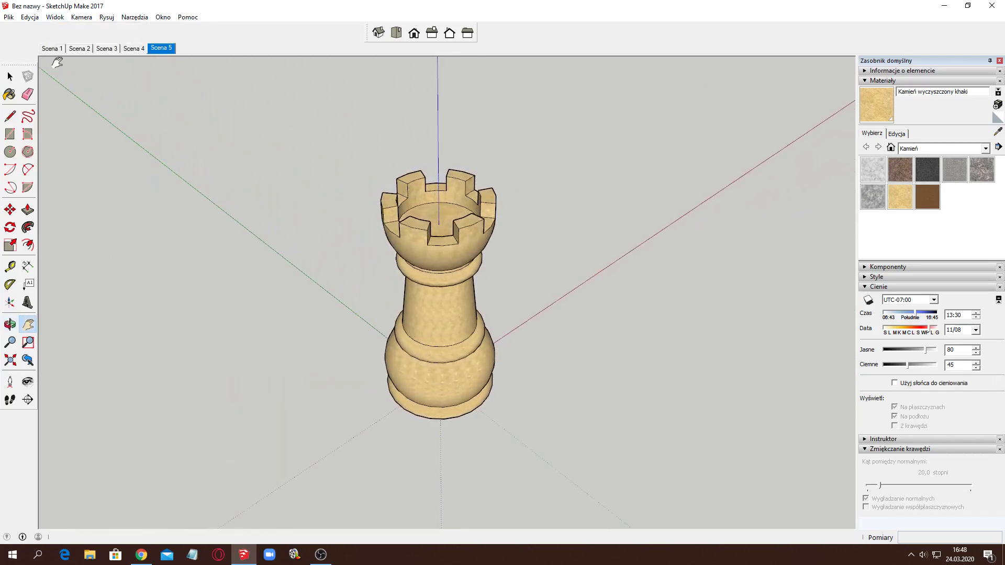
pyautogui.click(56, 18)
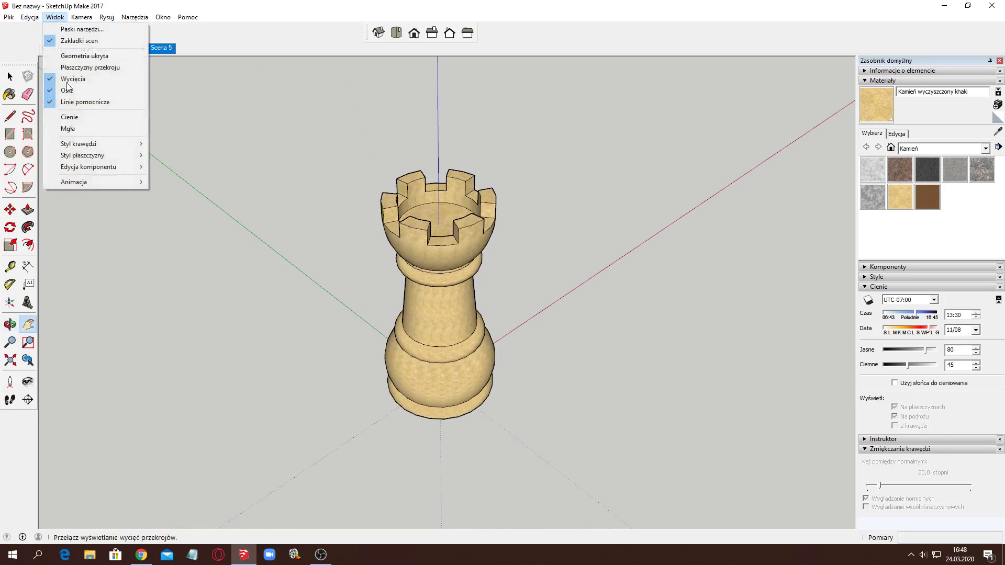
pyautogui.click(201, 186)
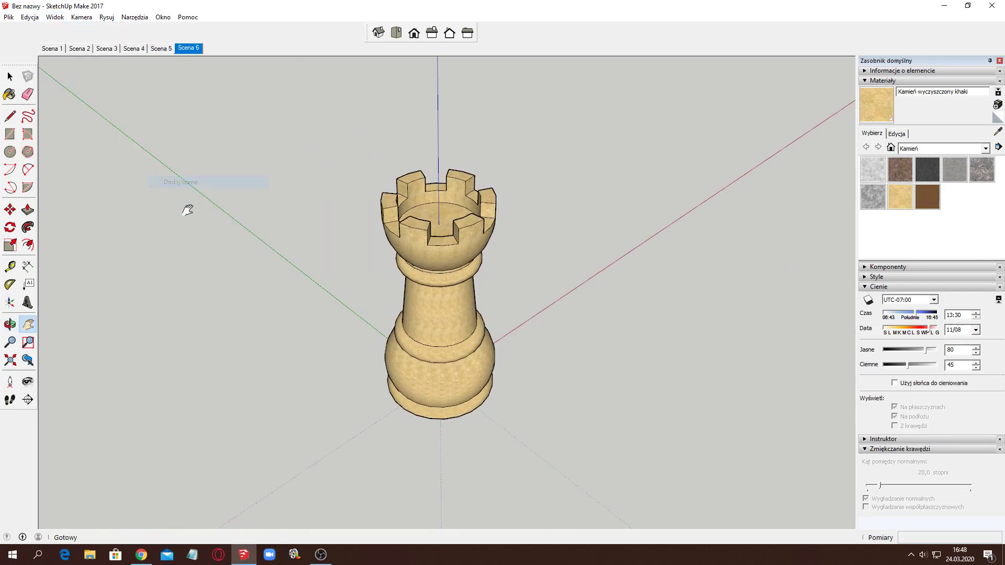
pyautogui.moveTo(263, 408); pyautogui.dragTo(511, 421, button='middle')
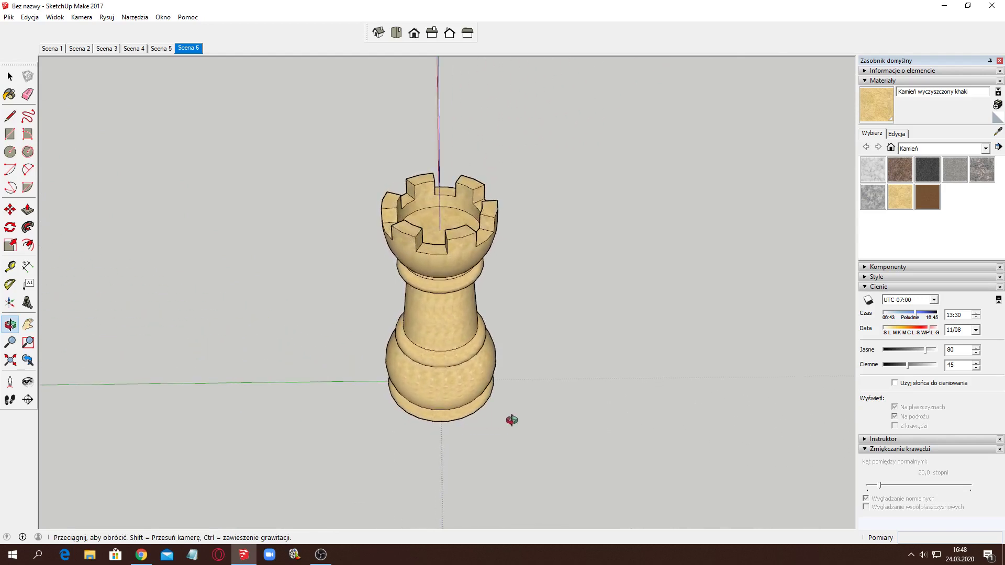
pyautogui.press('h')
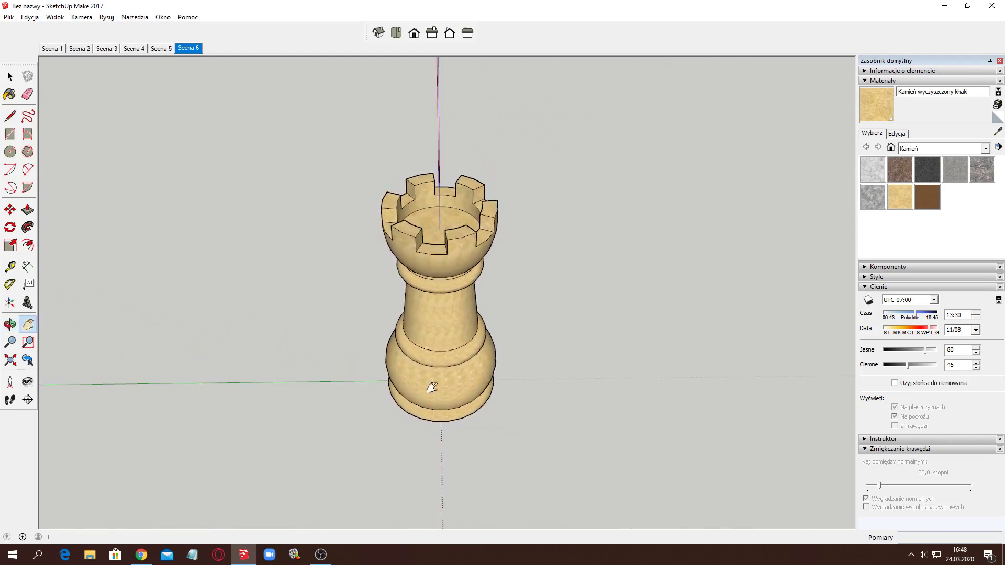
# - Save Scena 7, orbit to a higher angle, and save Scena 8
pyautogui.click(55, 17)
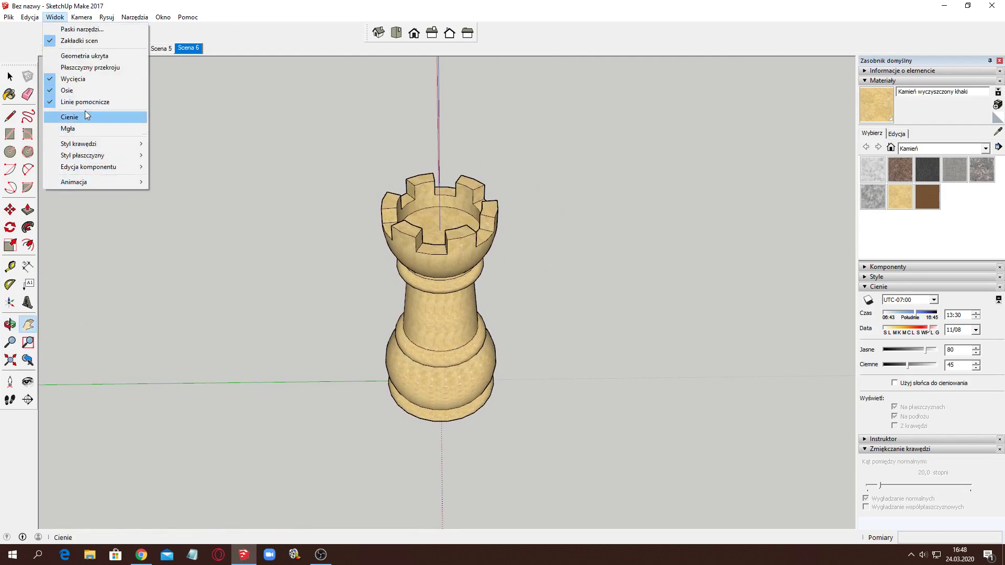
pyautogui.moveTo(74, 182)
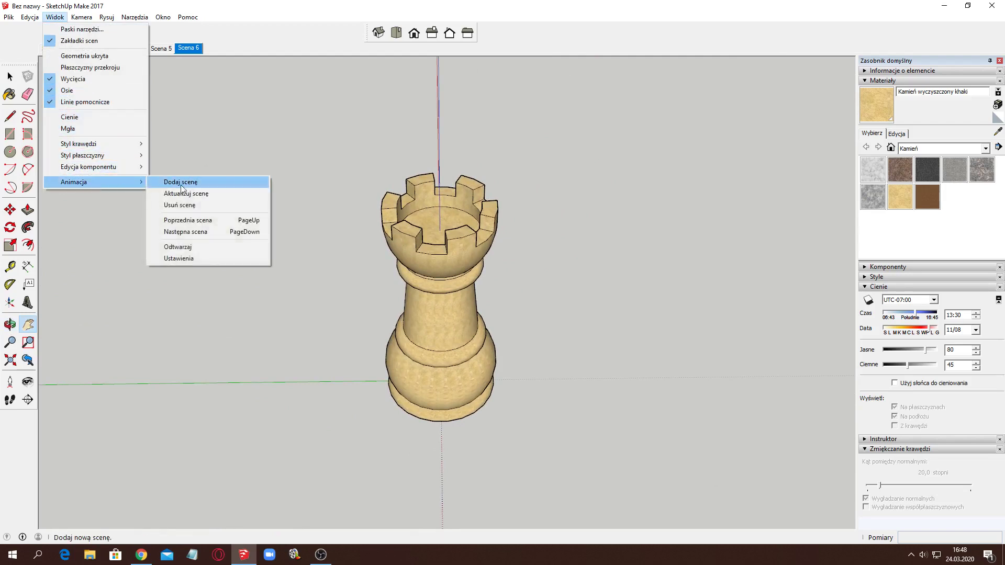
pyautogui.click(182, 183)
pyautogui.moveTo(265, 386)
pyautogui.mouseDown(button='middle')
pyautogui.moveTo(483, 375)
pyautogui.moveTo(248, 152)
pyautogui.mouseUp(button='middle')
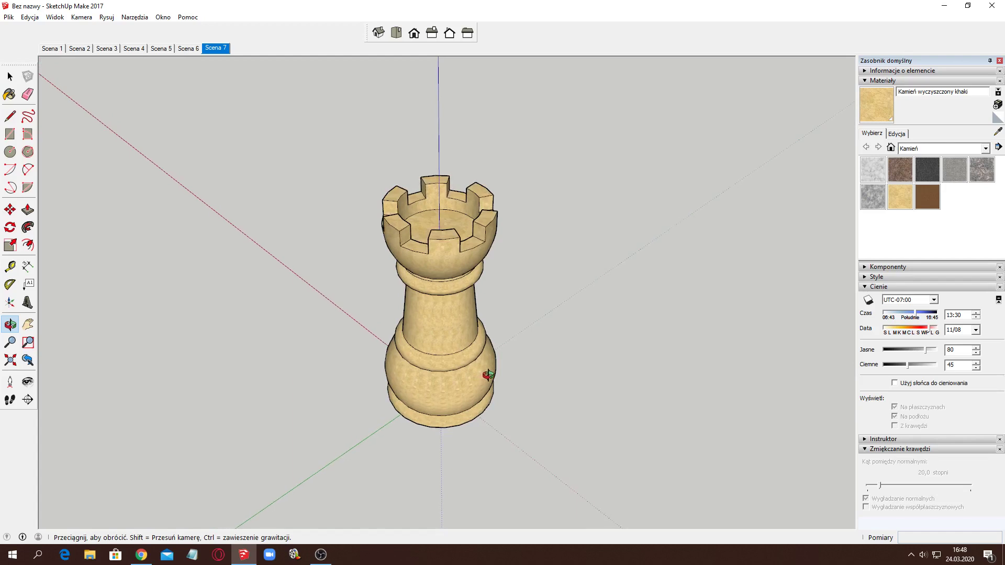
pyautogui.click(61, 18)
pyautogui.moveTo(74, 182)
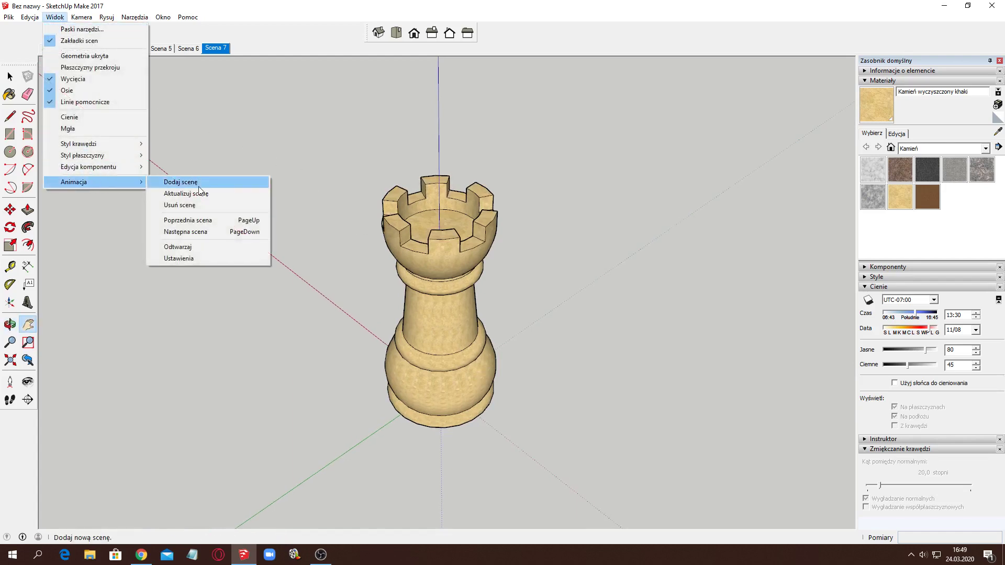
pyautogui.click(202, 183)
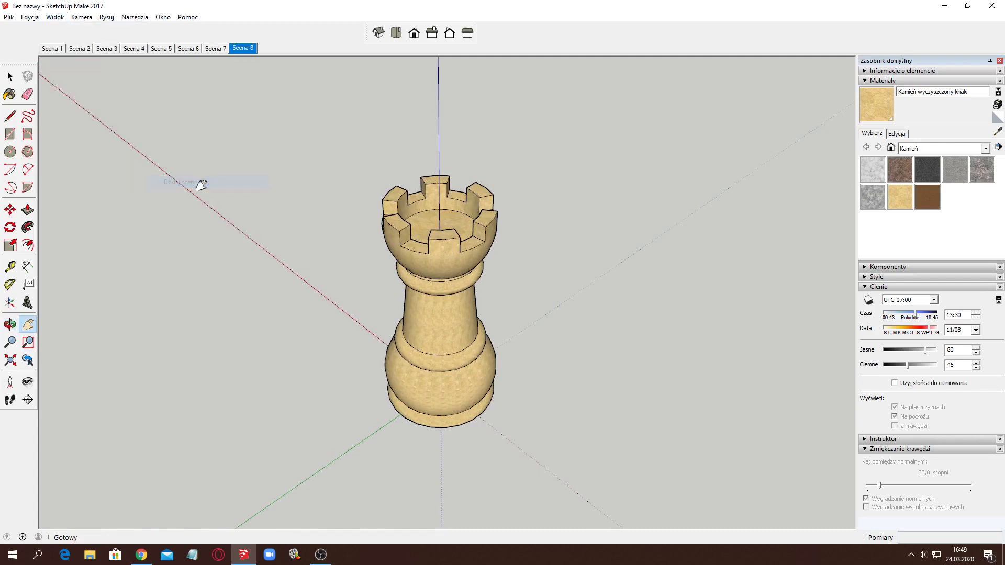
# - Play the scene animation from Scena 1 via Animacja > Odtwarzaj, stopping it partway
pyautogui.click(51, 48)
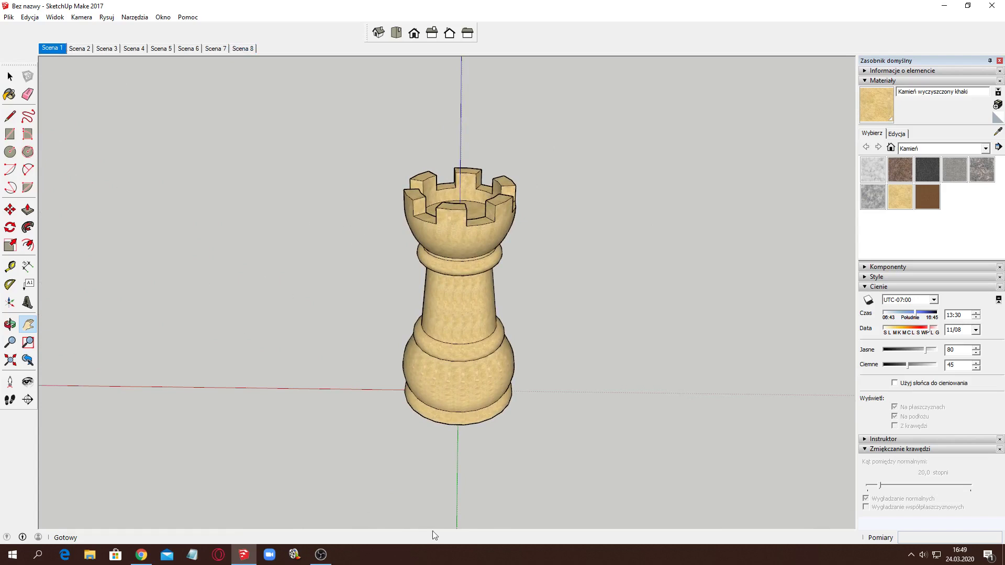
pyautogui.click(51, 19)
pyautogui.moveTo(74, 183)
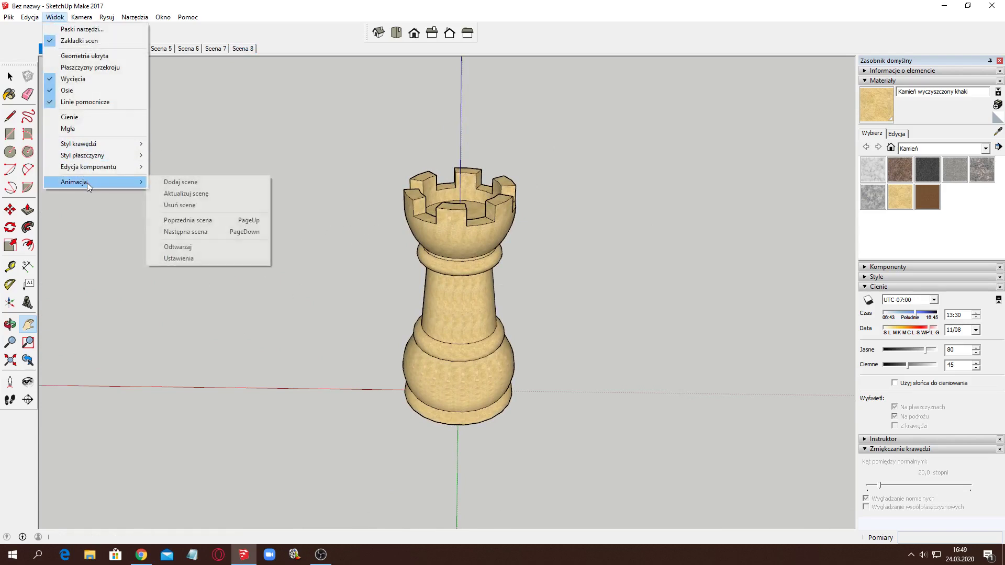
pyautogui.click(208, 250)
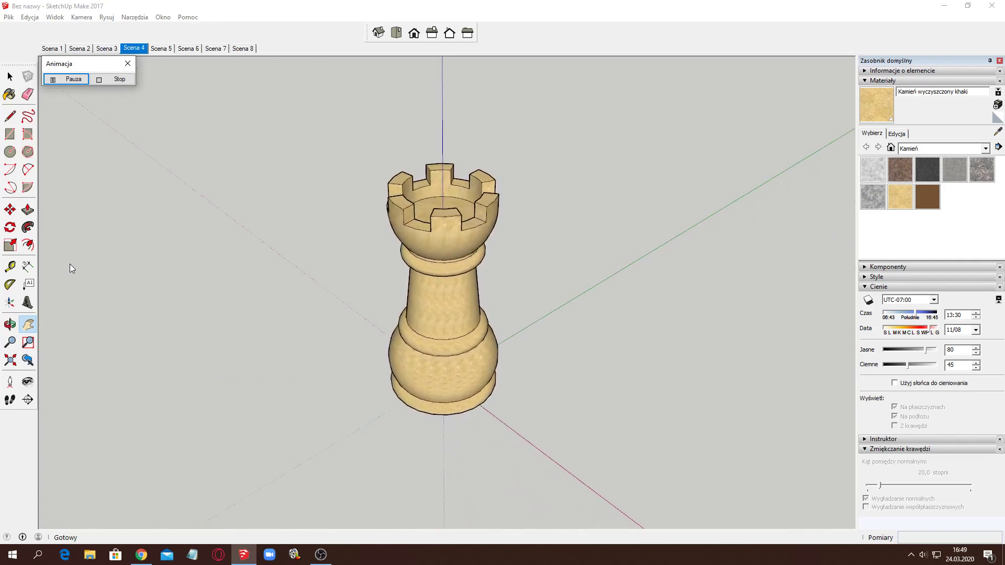
pyautogui.click(122, 77)
pyautogui.click(55, 17)
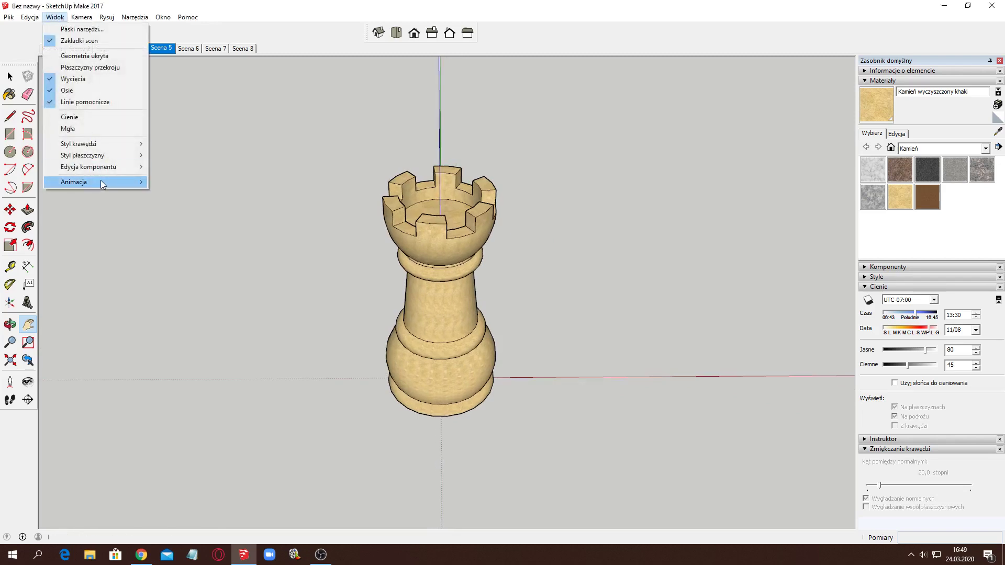
# - Lower the Opóźnienie sceny delay to 1 second, then replay the scene animation
pyautogui.moveTo(74, 181)
pyautogui.click(209, 260)
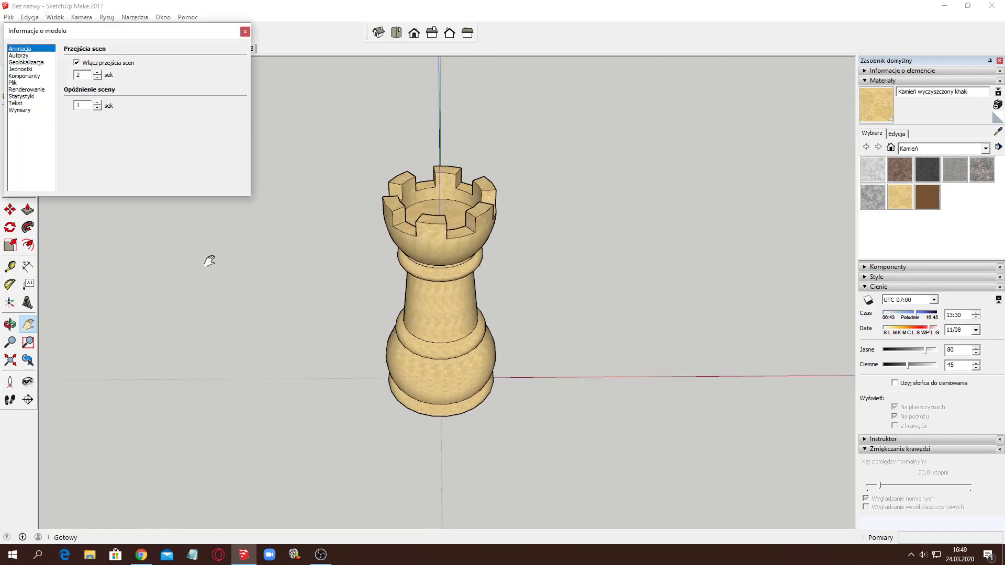
pyautogui.click(99, 78)
pyautogui.click(285, 199)
pyautogui.click(245, 32)
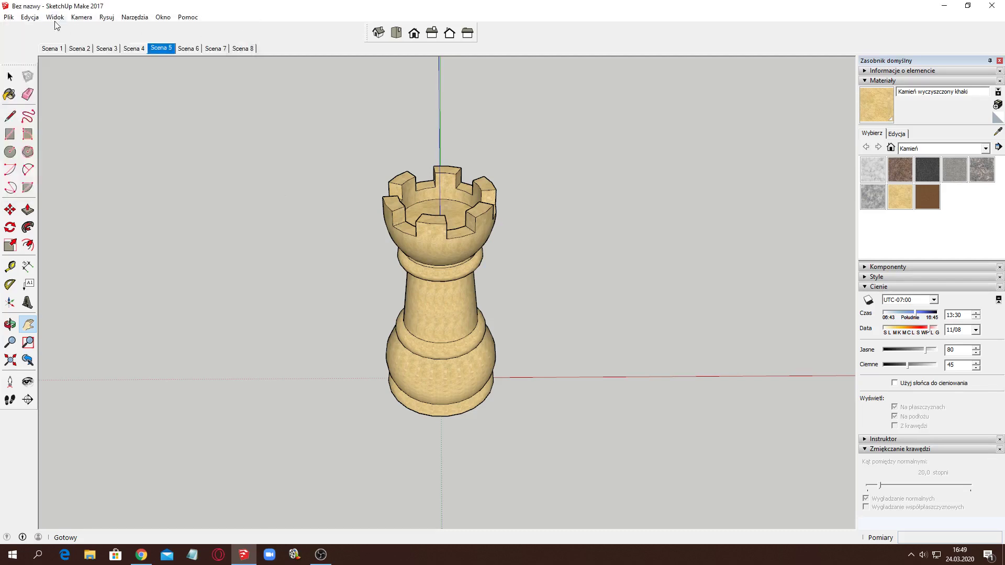
pyautogui.click(55, 17)
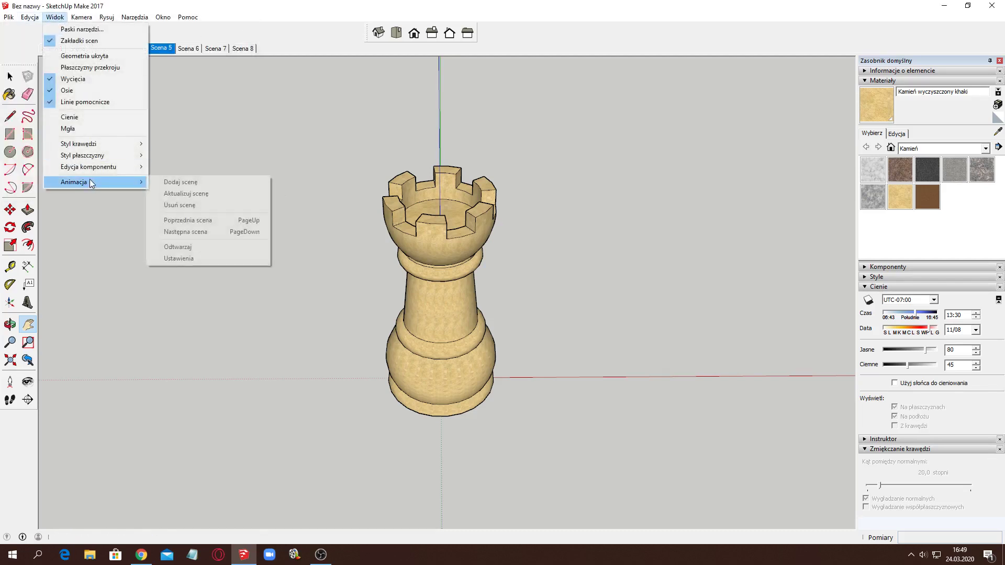
pyautogui.click(194, 248)
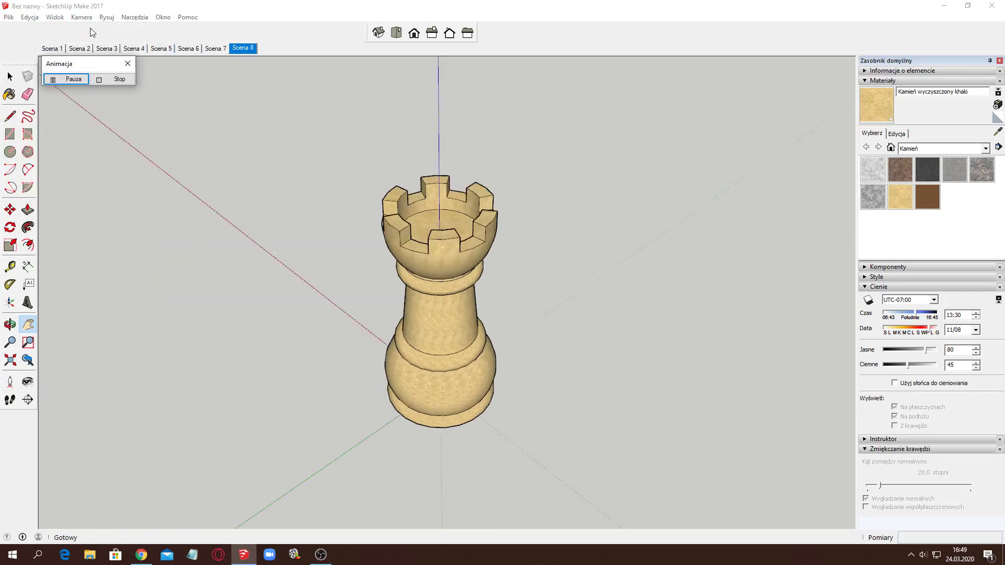
# - Stop playback and review the 2-second scene transition timing in Animacja settings
pyautogui.click(51, 17)
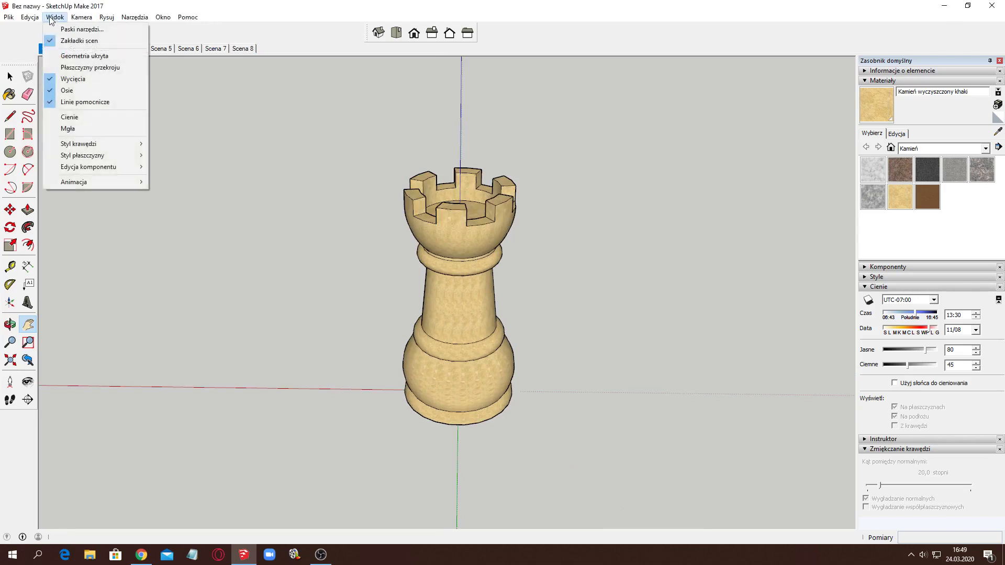
pyautogui.moveTo(74, 182)
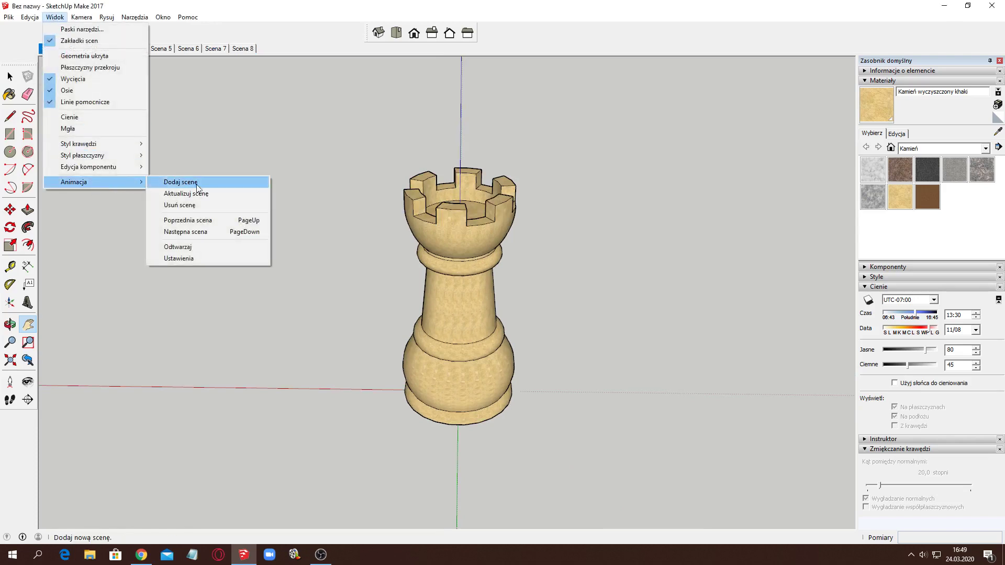
pyautogui.click(191, 259)
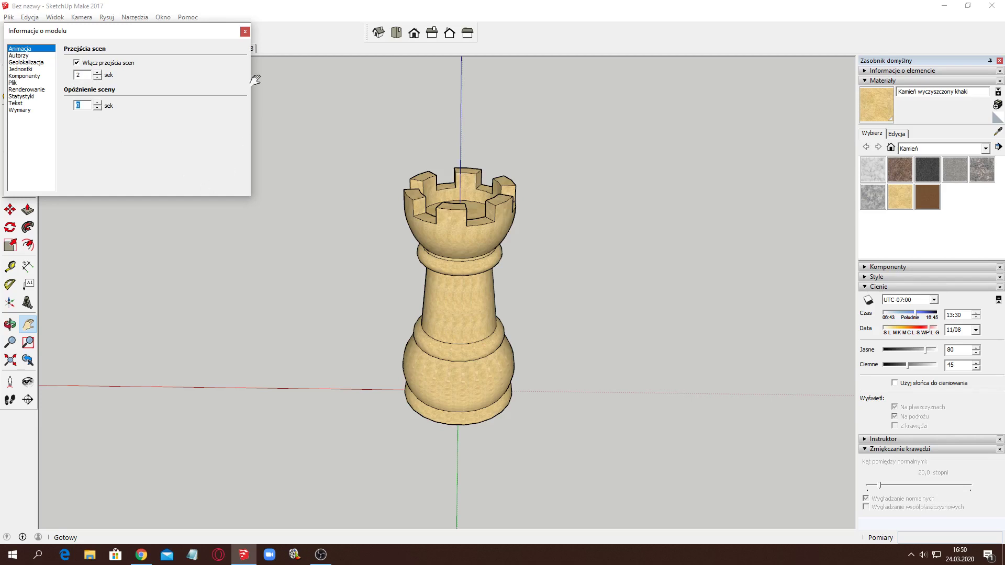
pyautogui.click(245, 33)
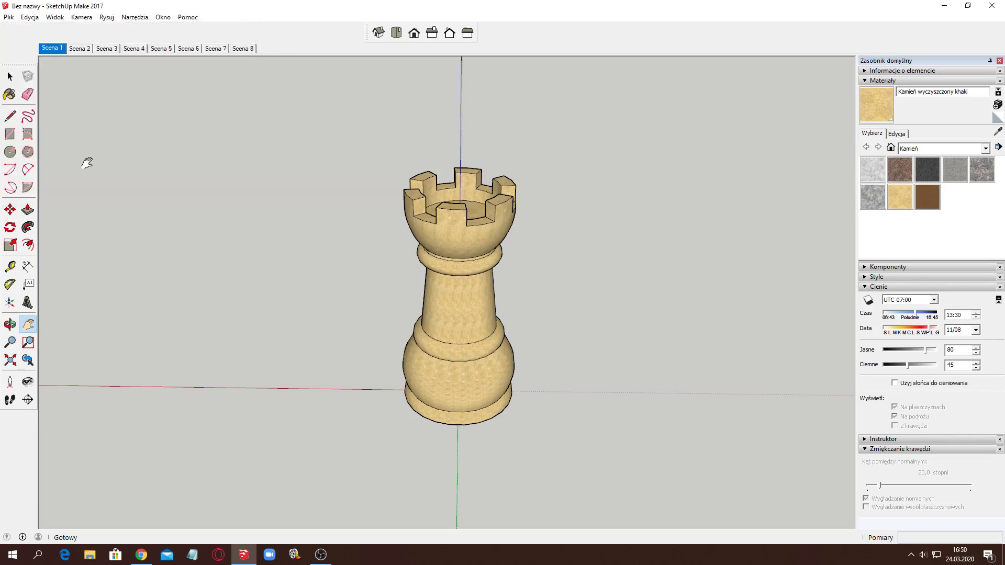
pyautogui.click(55, 17)
pyautogui.moveTo(74, 181)
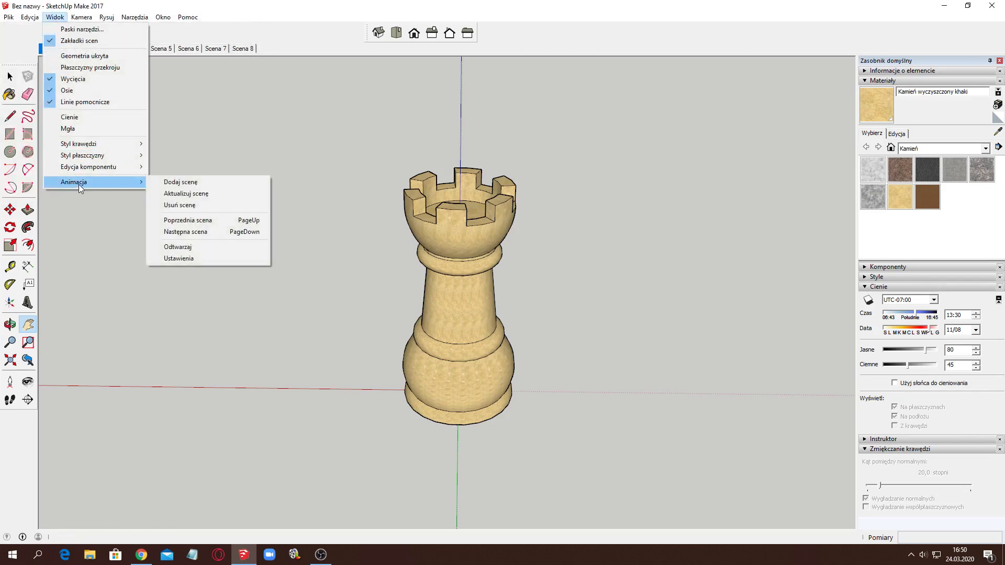
# - Play the eight-scene rook animation through to Scena 8, then stop it
pyautogui.click(178, 247)
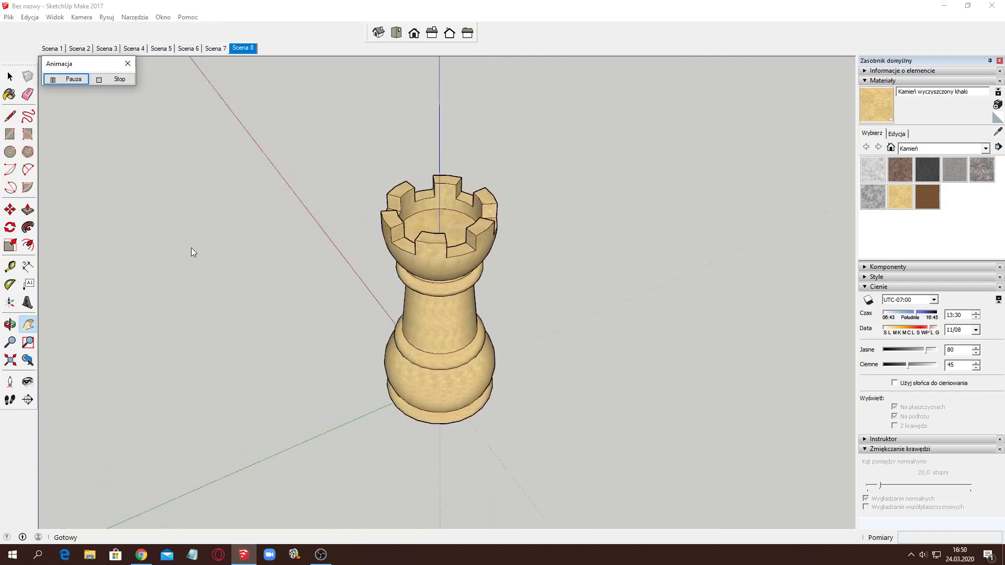
pyautogui.click(119, 81)
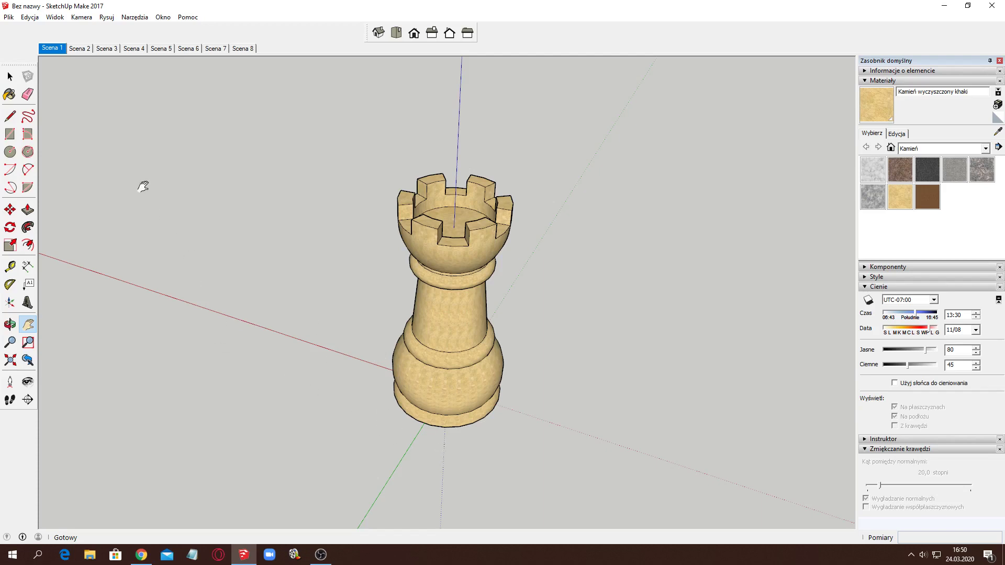
pyautogui.click(8, 17)
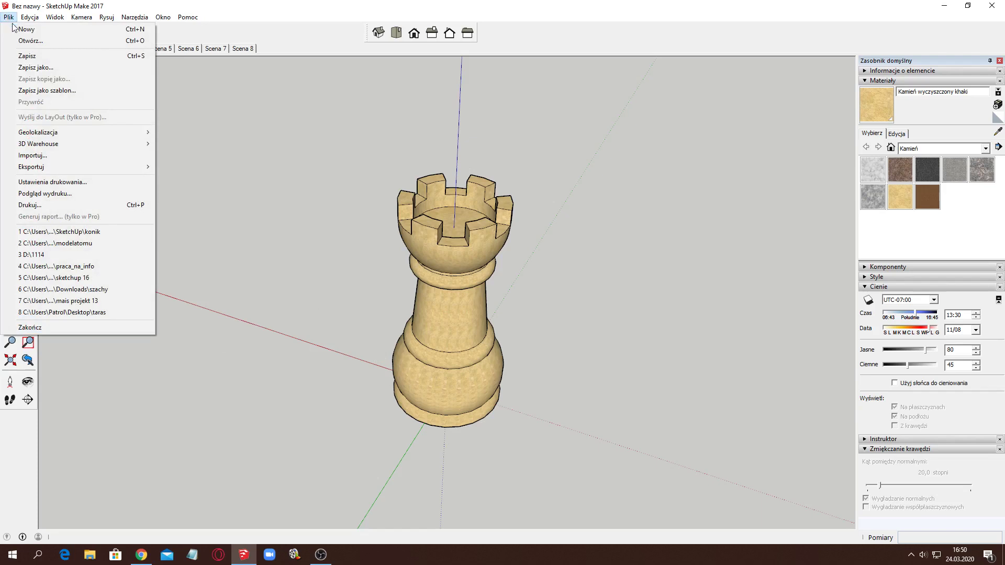
pyautogui.moveTo(32, 166)
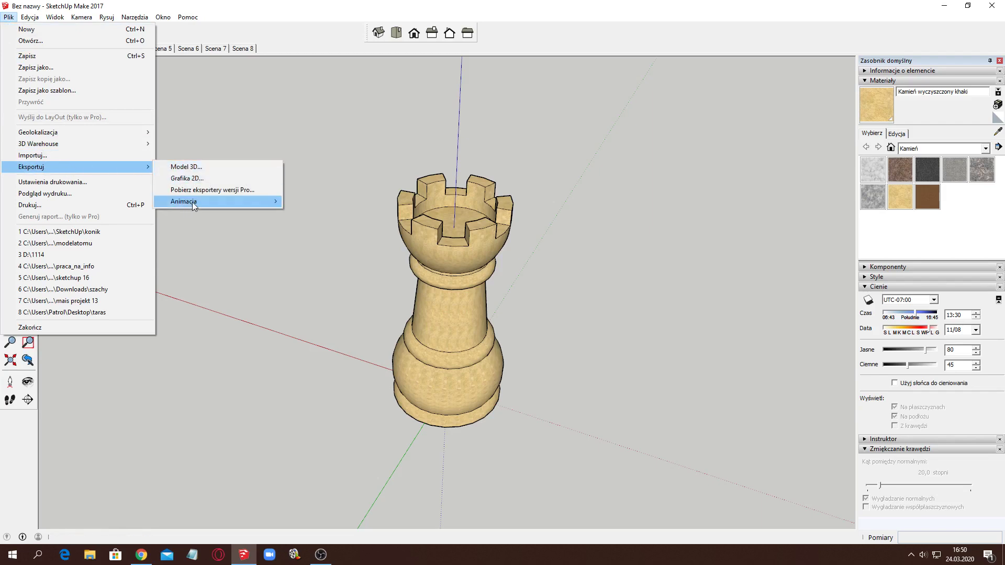
pyautogui.moveTo(212, 201)
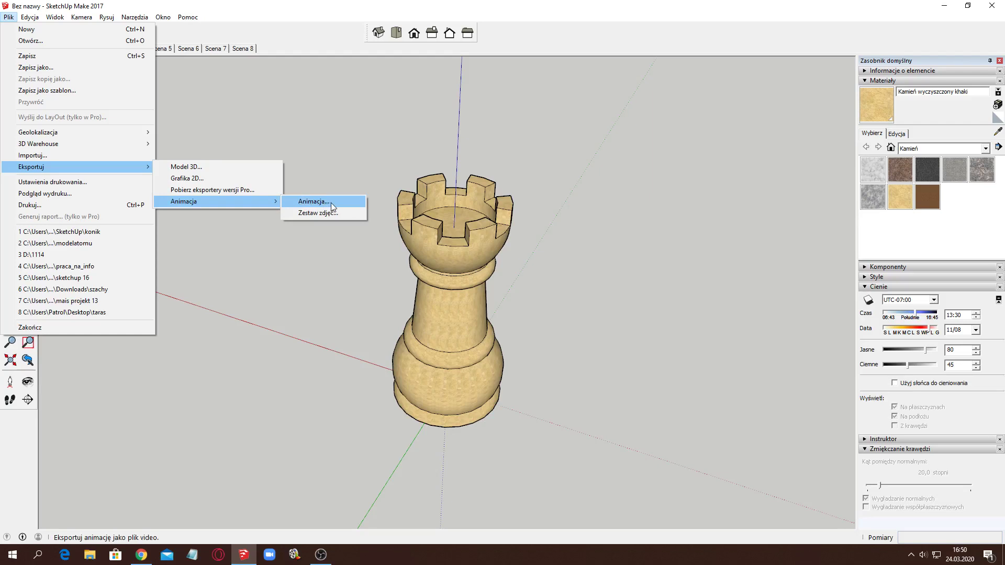
pyautogui.click(331, 202)
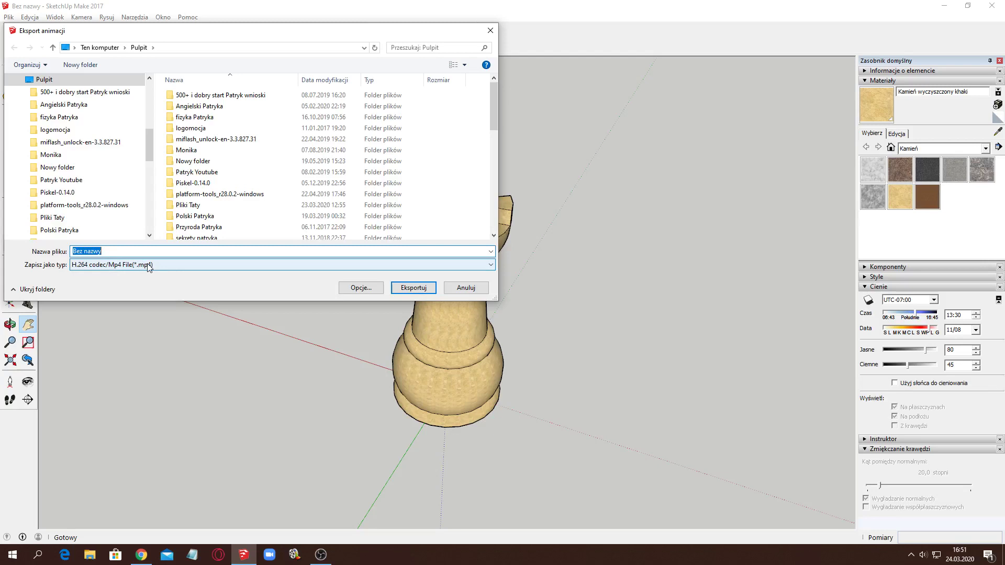
pyautogui.click(480, 291)
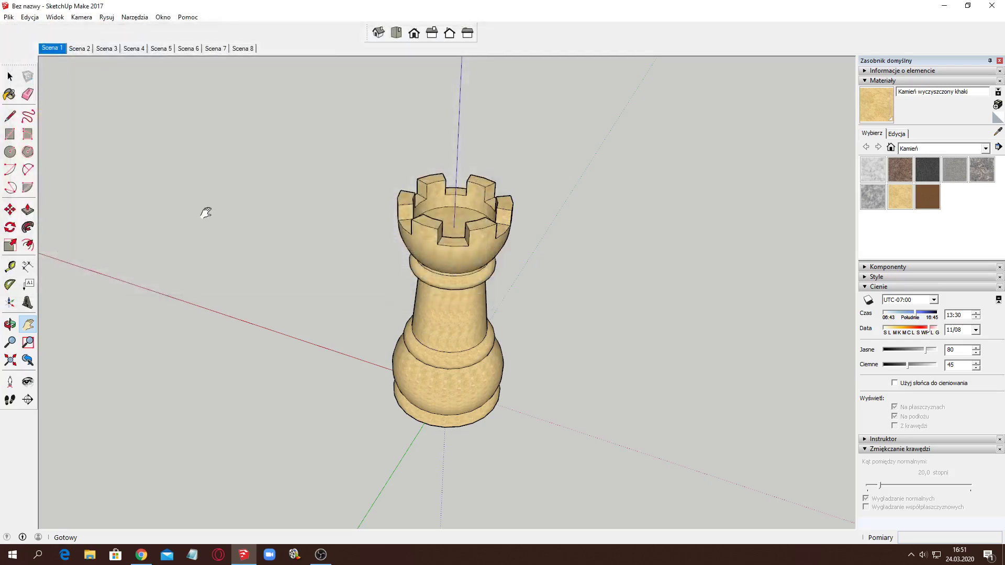